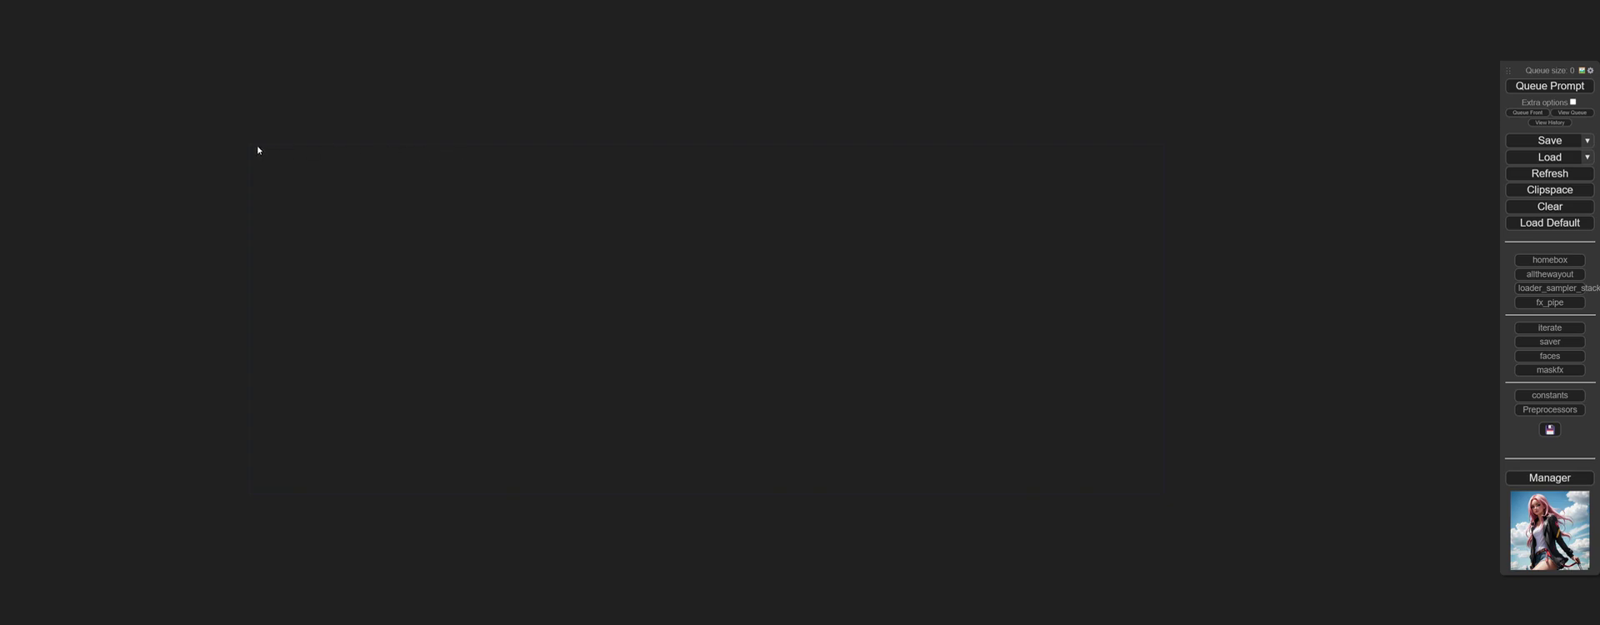
# Bring up the Node Templates submenu listing the twelve Shima templates.
pyautogui.rightClick(330, 156)
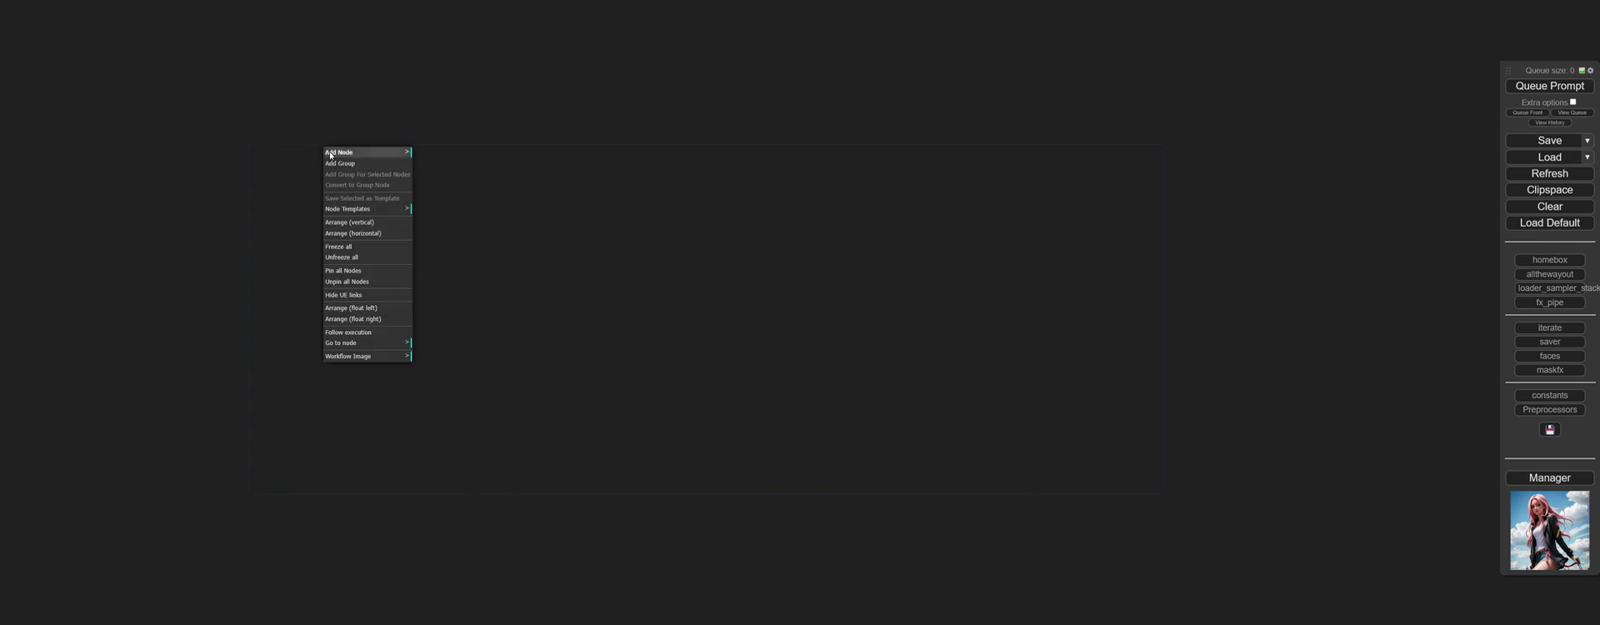
pyautogui.click(356, 212)
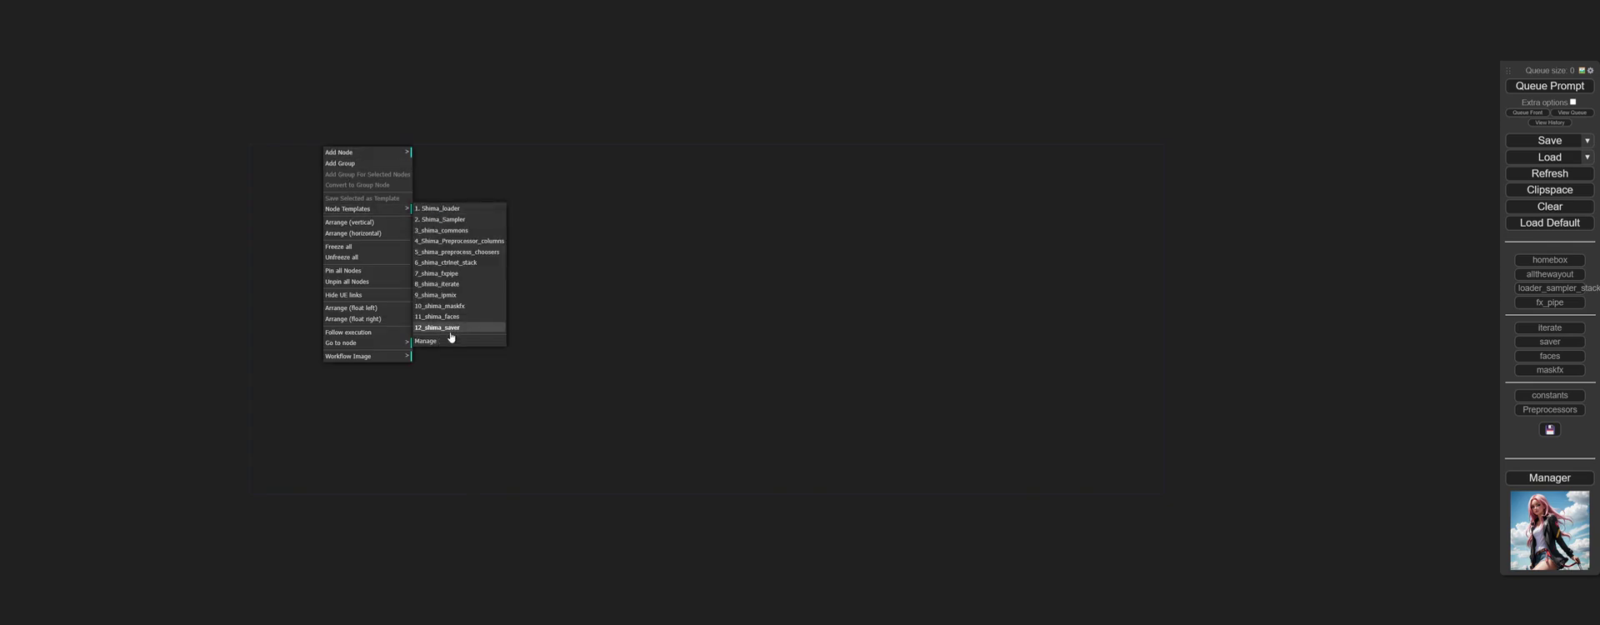
# Insert the 1_Shima_loader and 2_Shima_Sampler template node groups onto the canvas.
pyautogui.click(451, 210)
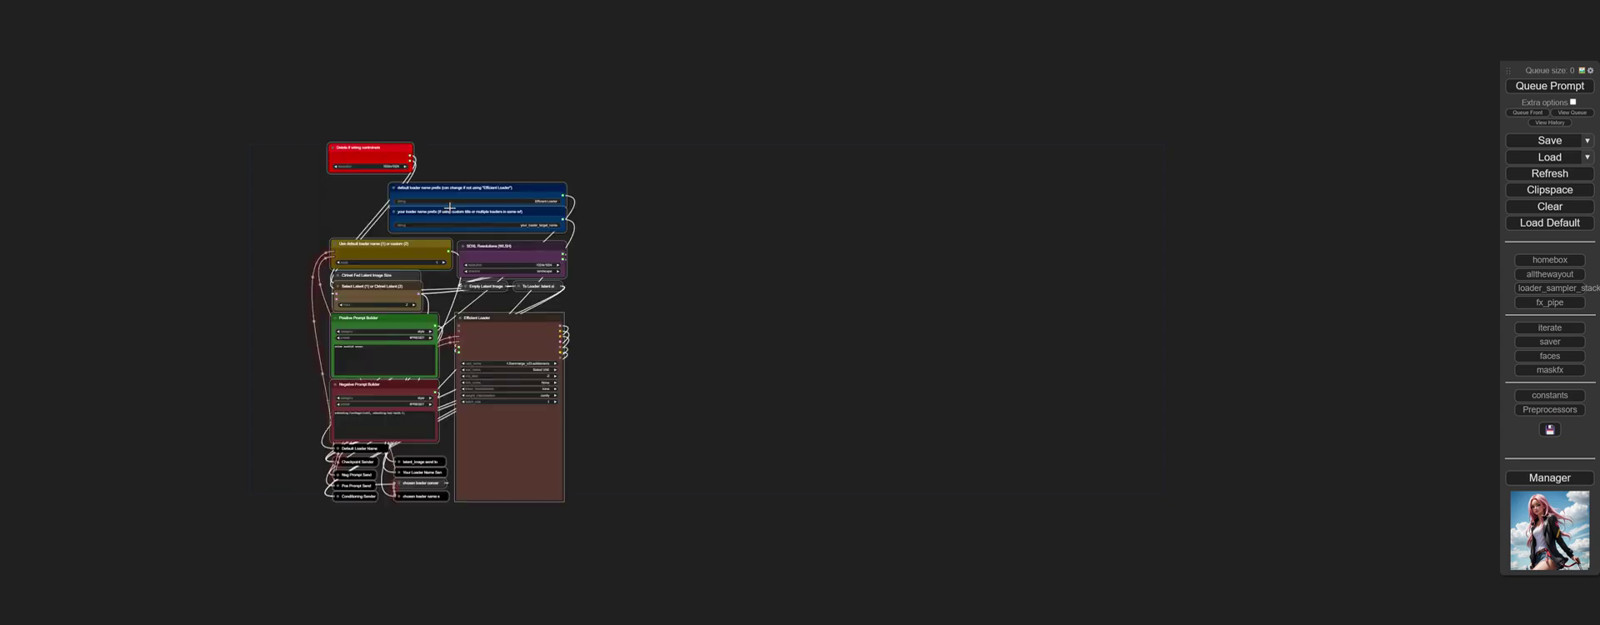
pyautogui.rightClick(612, 153)
pyautogui.click(682, 218)
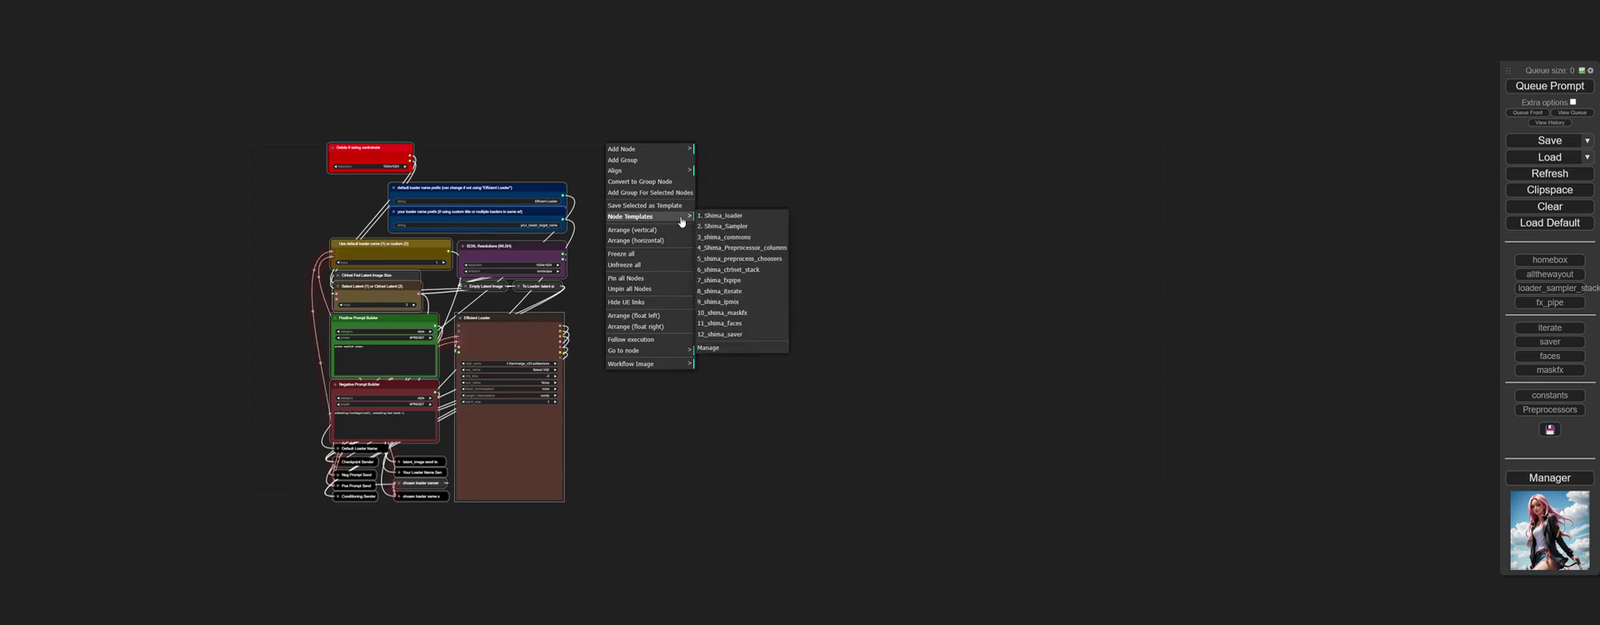
pyautogui.click(742, 226)
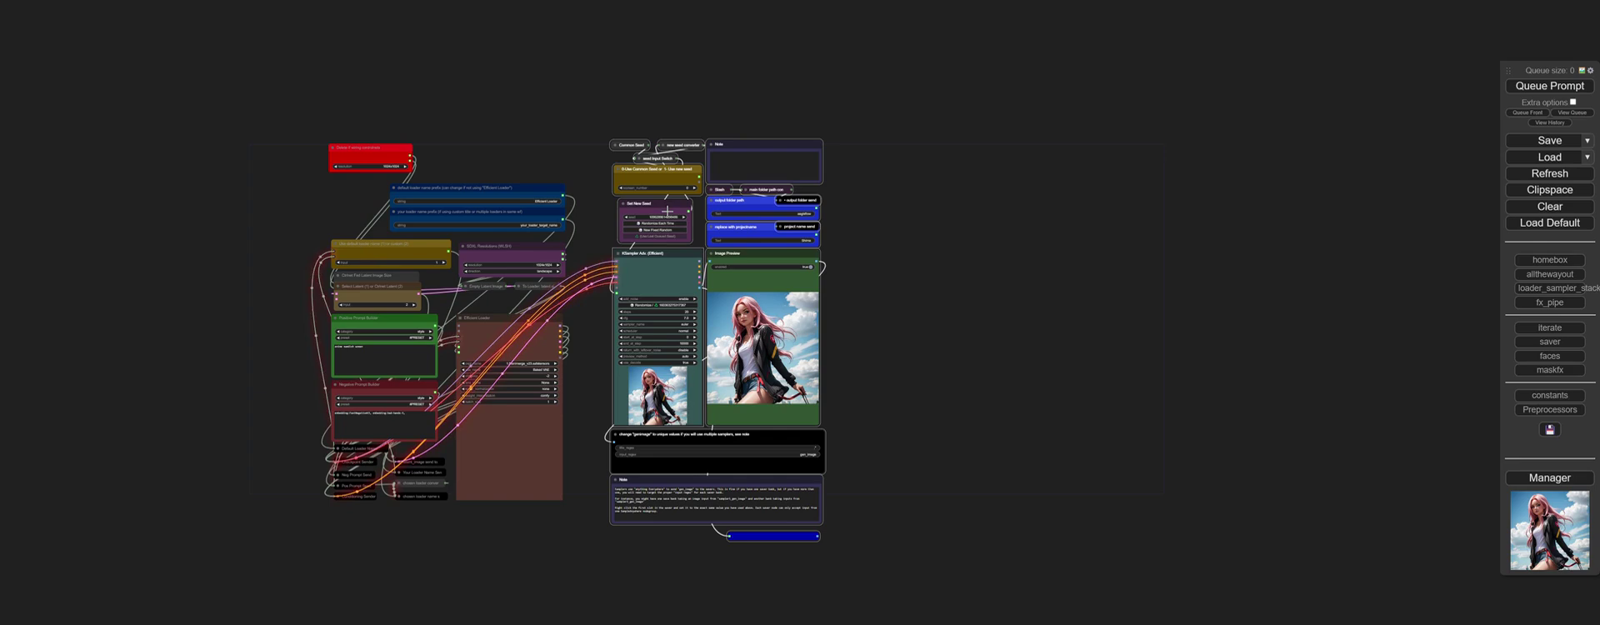
# Make room above the workflow and insert another Shima template's nodes there.
pyautogui.scroll(-2, 956, 276)
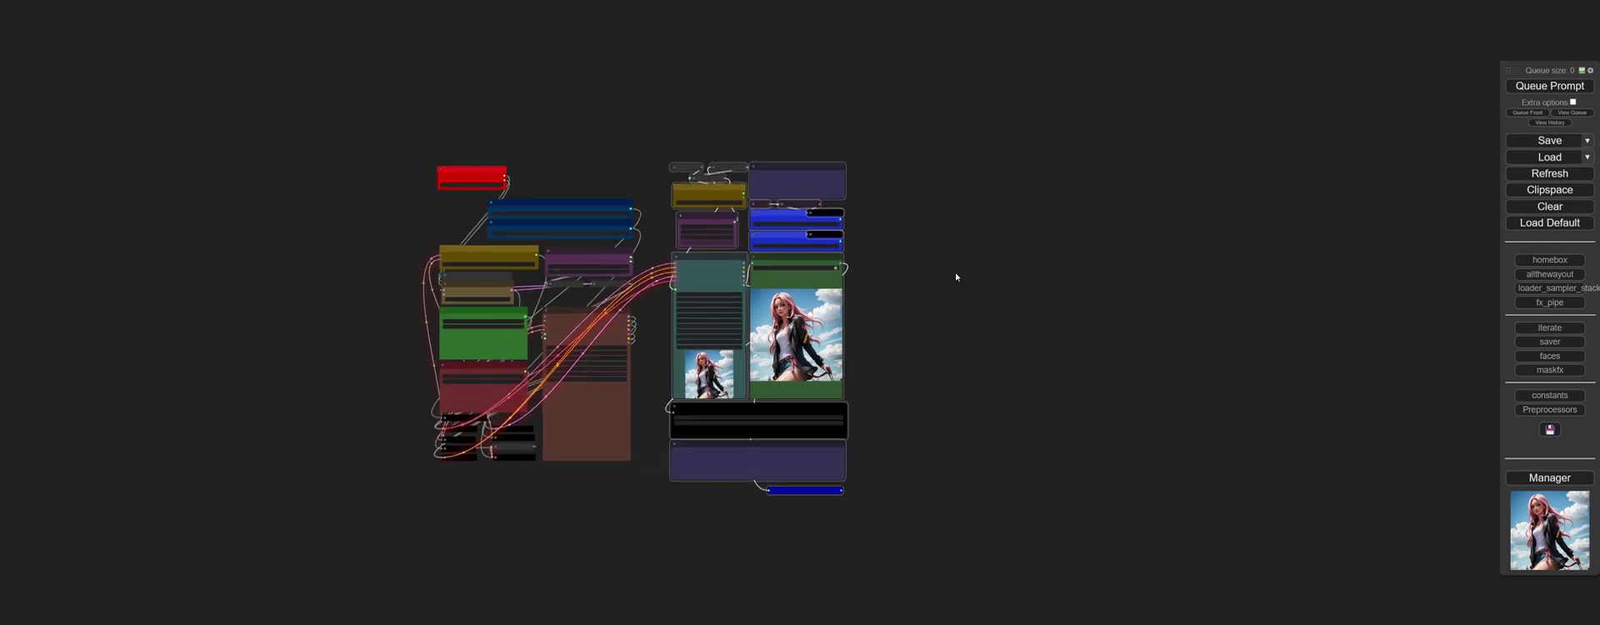
pyautogui.scroll(-4, 956, 277)
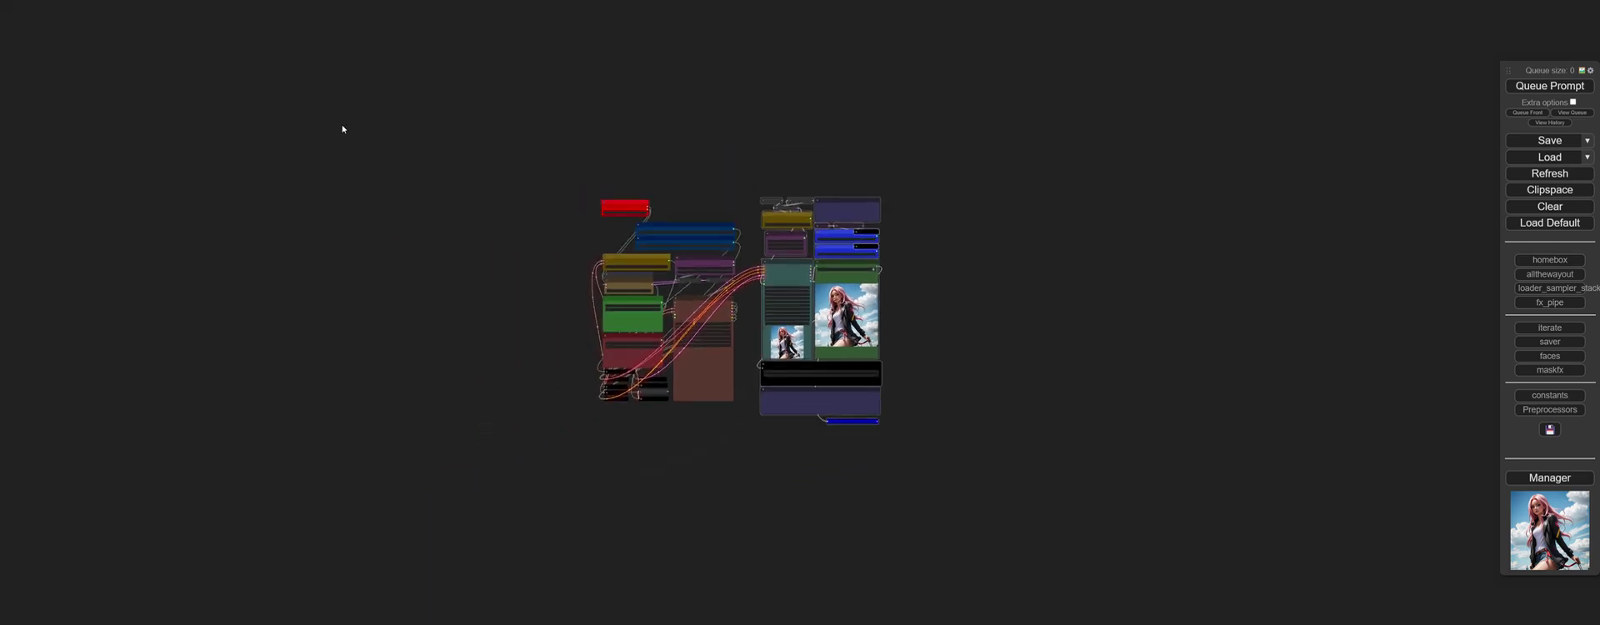
pyautogui.scroll(-3, 342, 129)
pyautogui.moveTo(708, 78); pyautogui.dragTo(882, 277)
pyautogui.rightClick(608, 89)
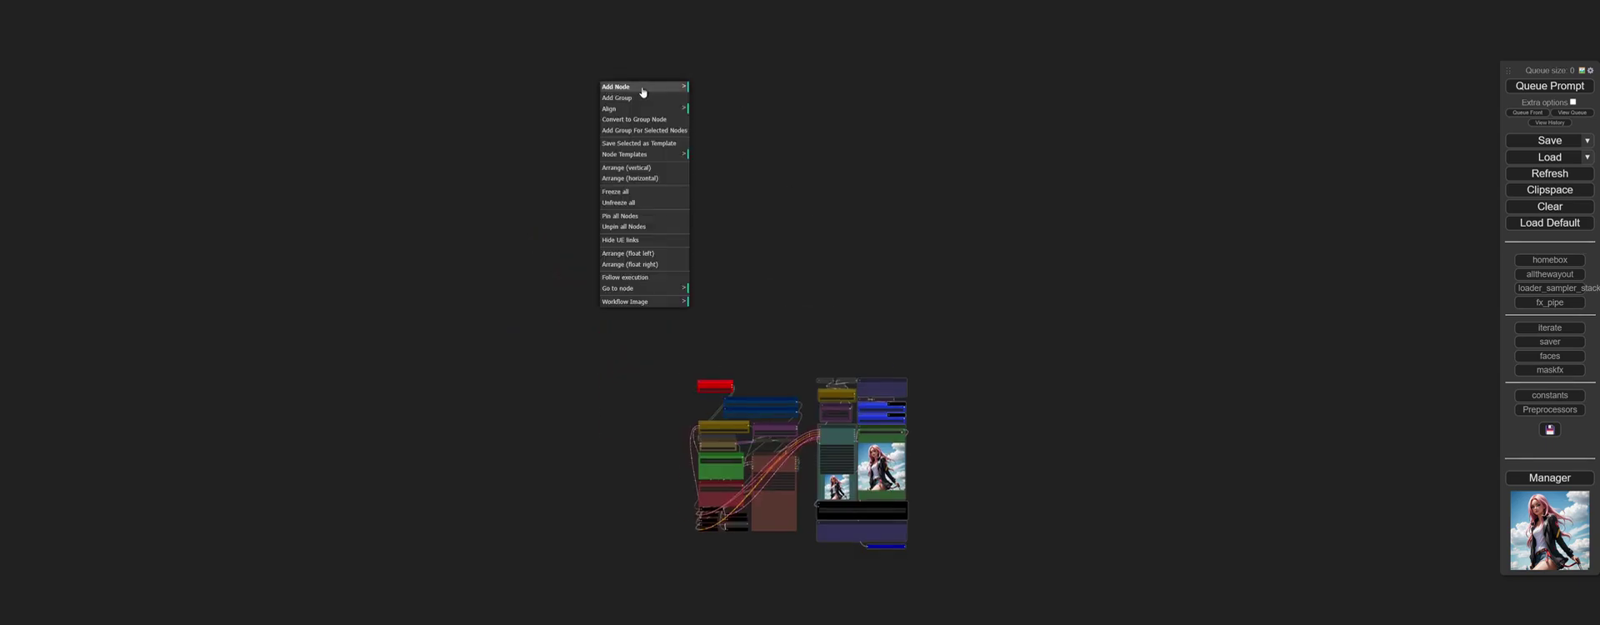
pyautogui.click(646, 155)
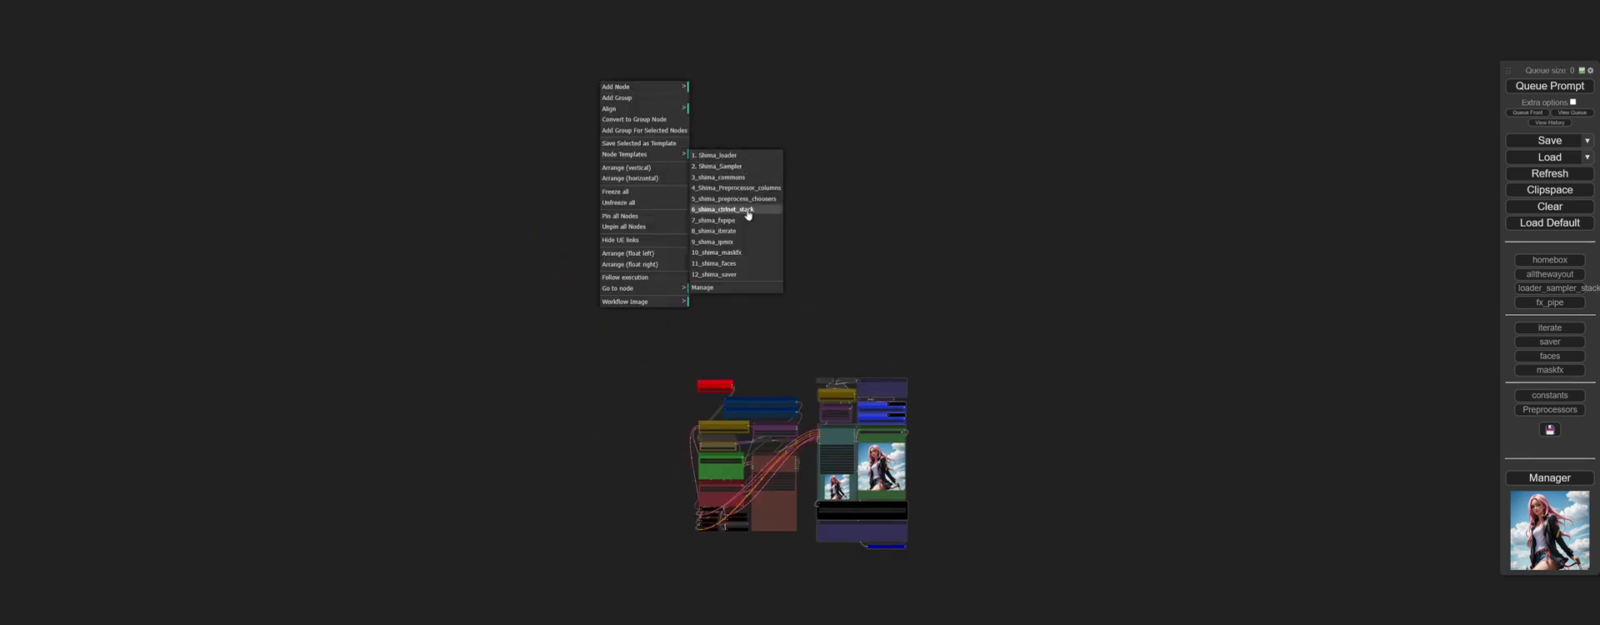
pyautogui.click(738, 178)
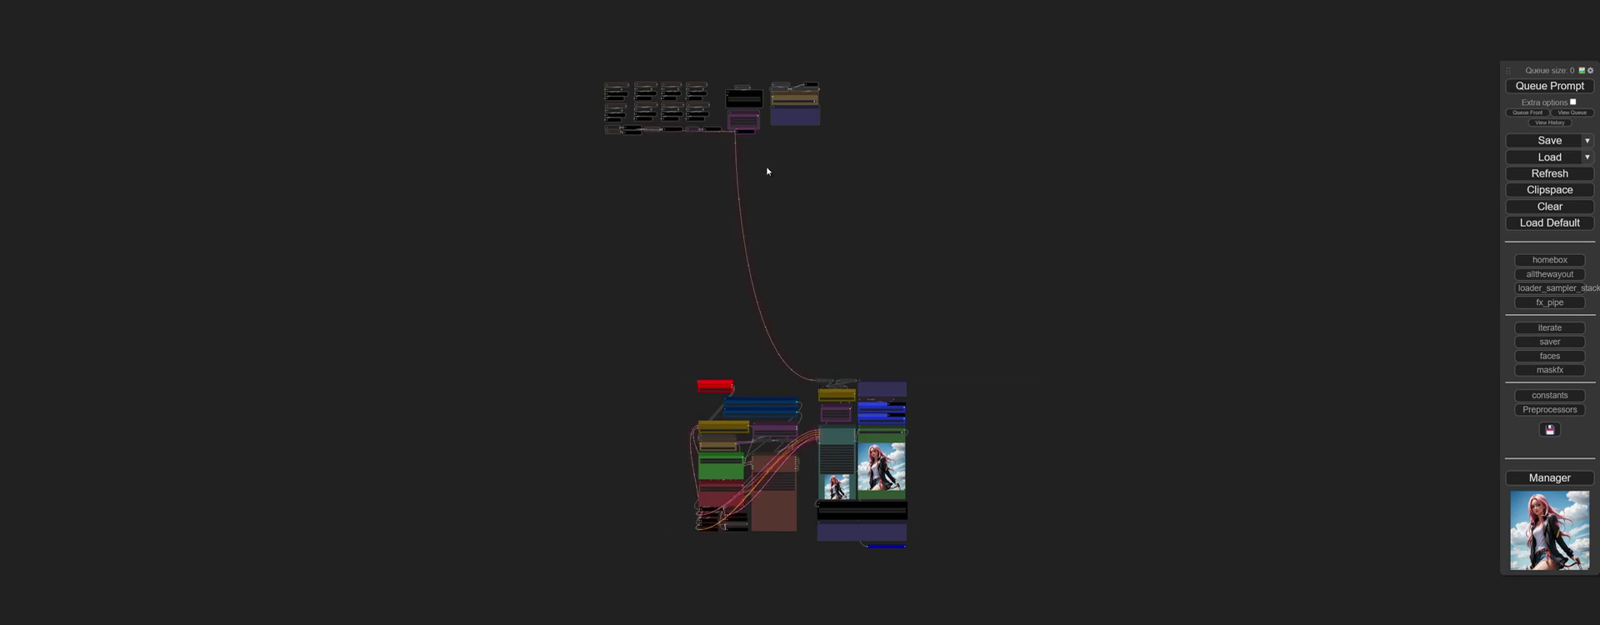
# Zoom and pan back to frame the whole workflow.
pyautogui.scroll(4, 779, 200)
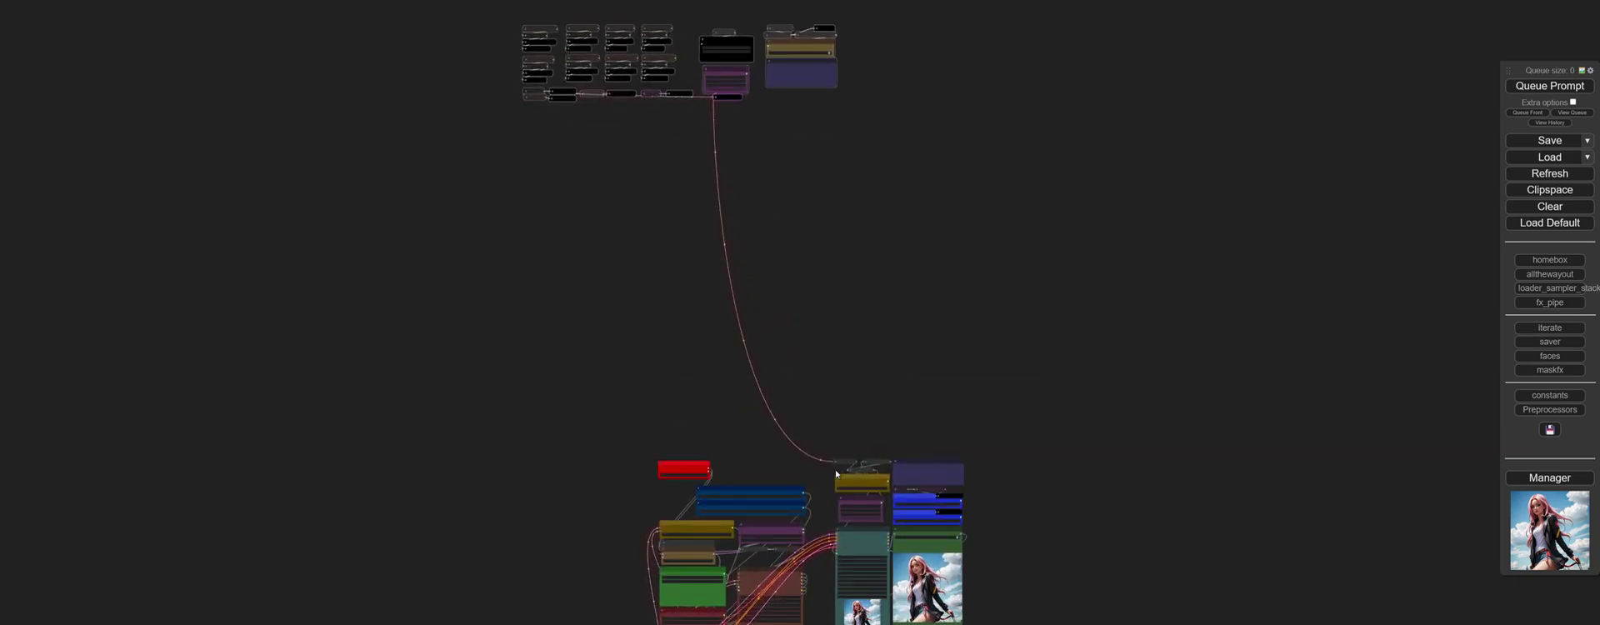
pyautogui.scroll(12, 835, 459)
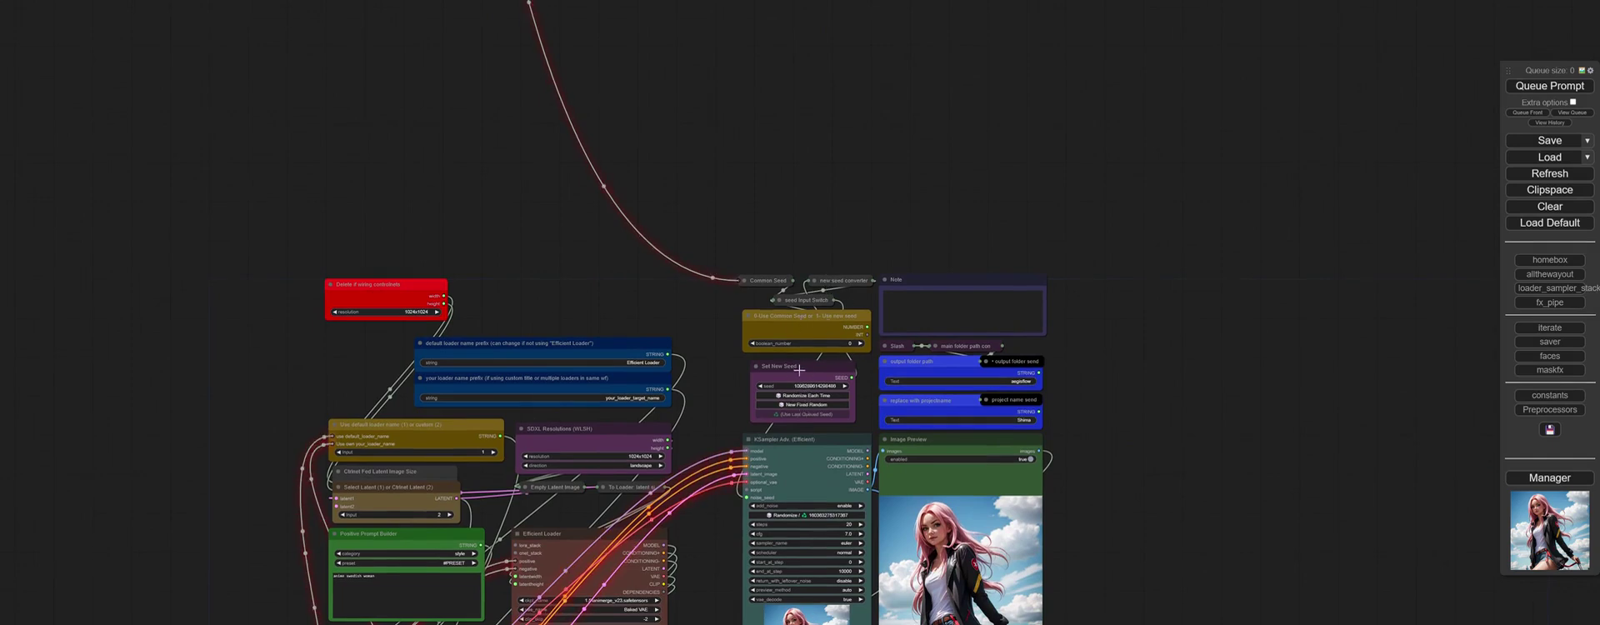
pyautogui.moveTo(725, 125); pyautogui.dragTo(783, 508)
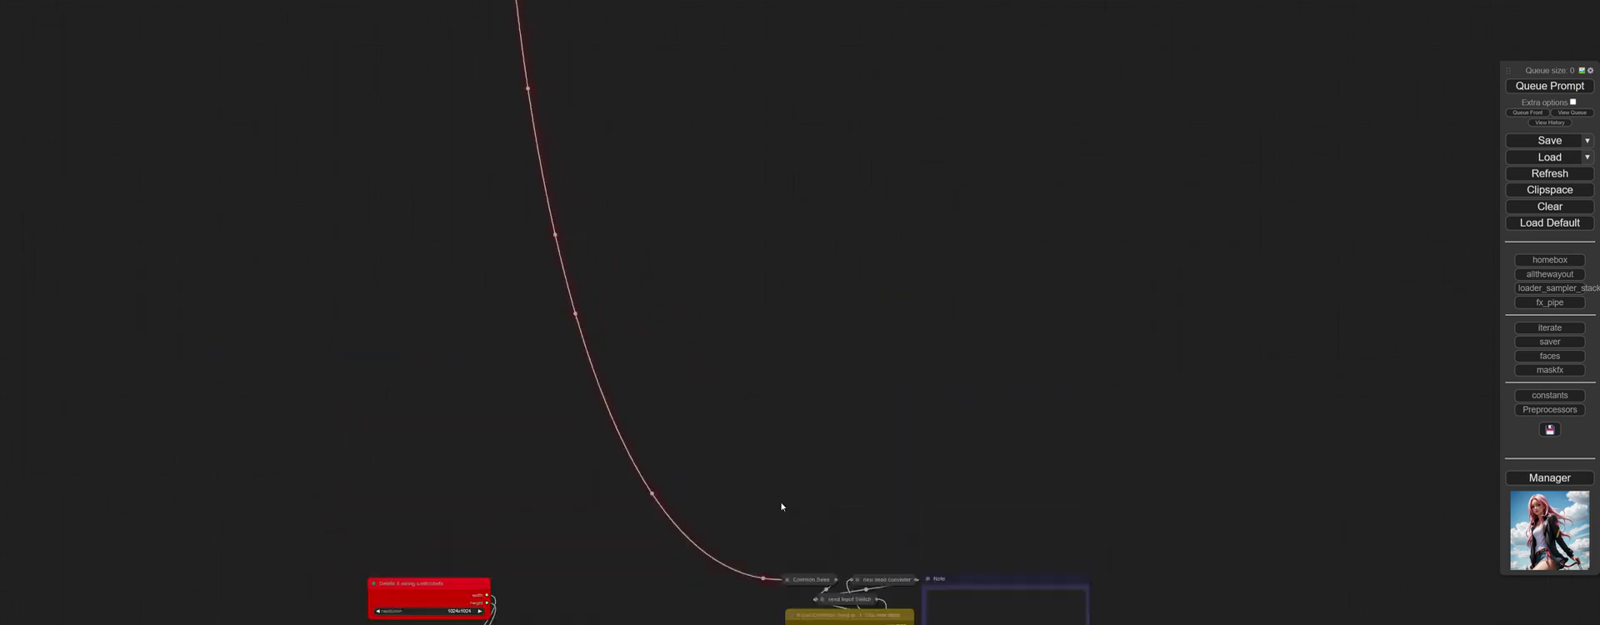
pyautogui.scroll(-5, 775, 392)
pyautogui.scroll(-1, 760, 343)
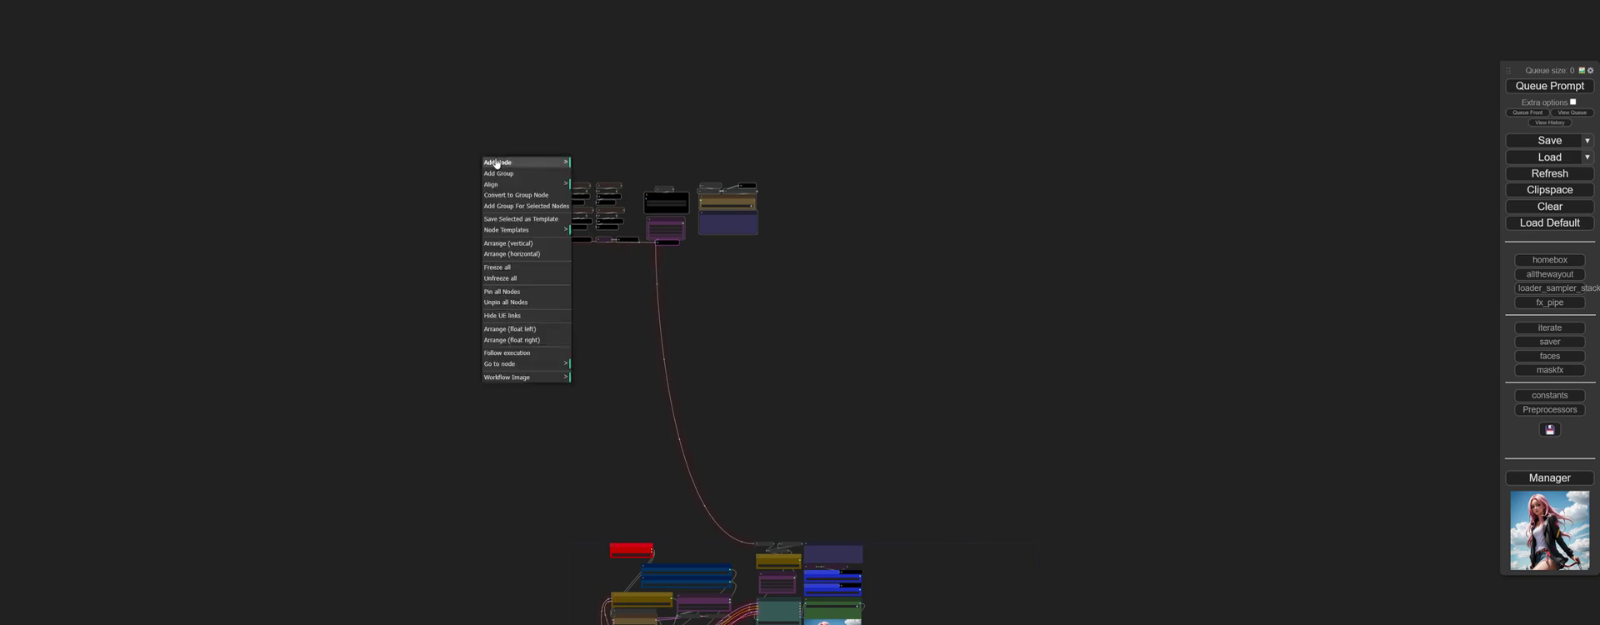
# Wrap the top template nodes and the left loader cluster in their own groups.
pyautogui.click(513, 207)
pyautogui.moveTo(944, 506); pyautogui.dragTo(923, 224)
pyautogui.moveTo(564, 245); pyautogui.dragTo(715, 498)
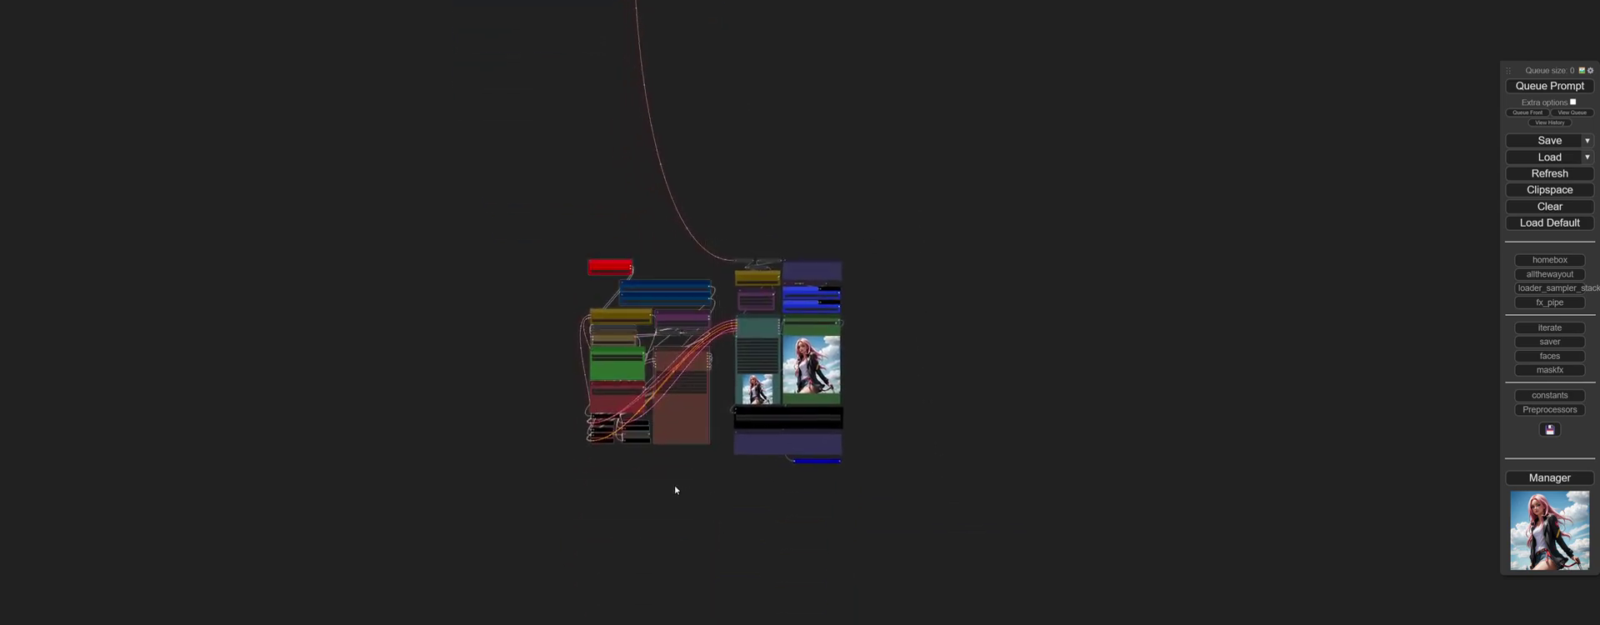
pyautogui.rightClick(606, 401)
pyautogui.click(636, 443)
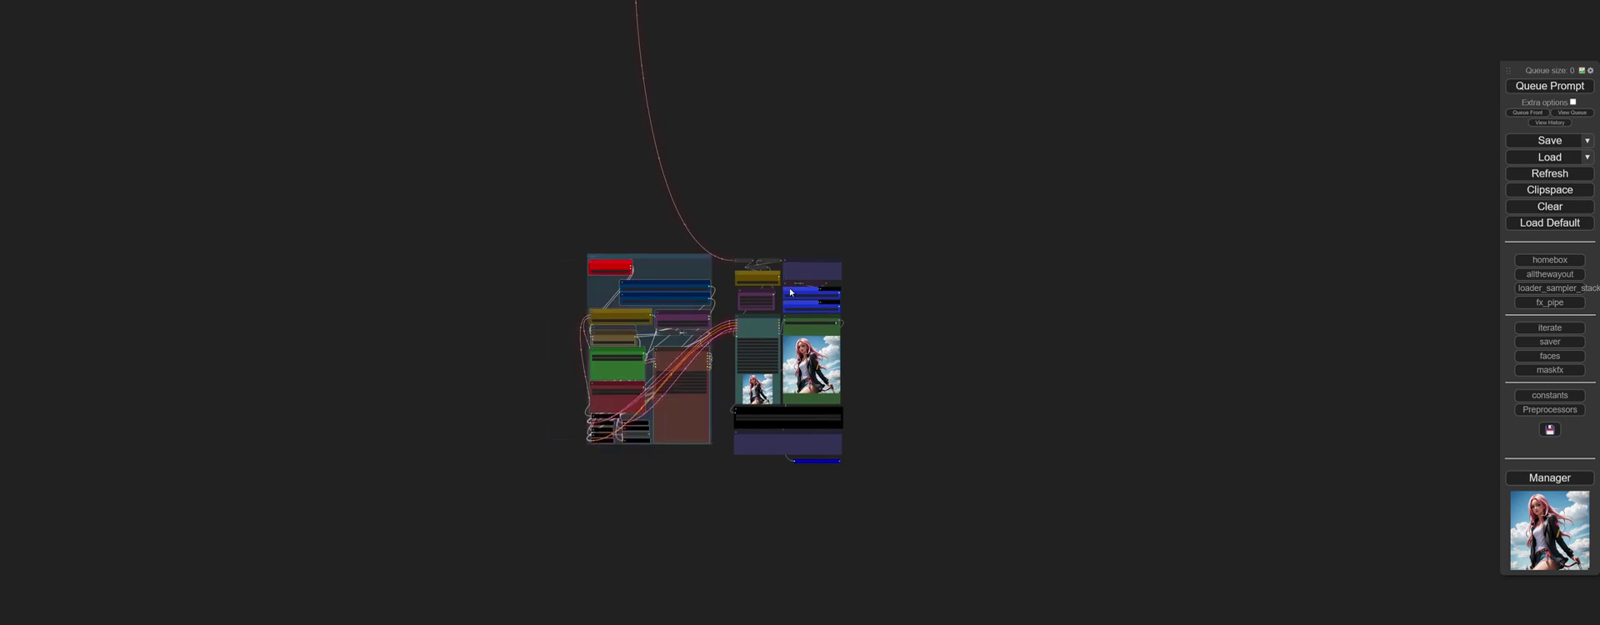
# Box-select the right sampler cluster to add a group for it.
pyautogui.moveTo(728, 242); pyautogui.dragTo(872, 528)
pyautogui.rightClick(813, 470)
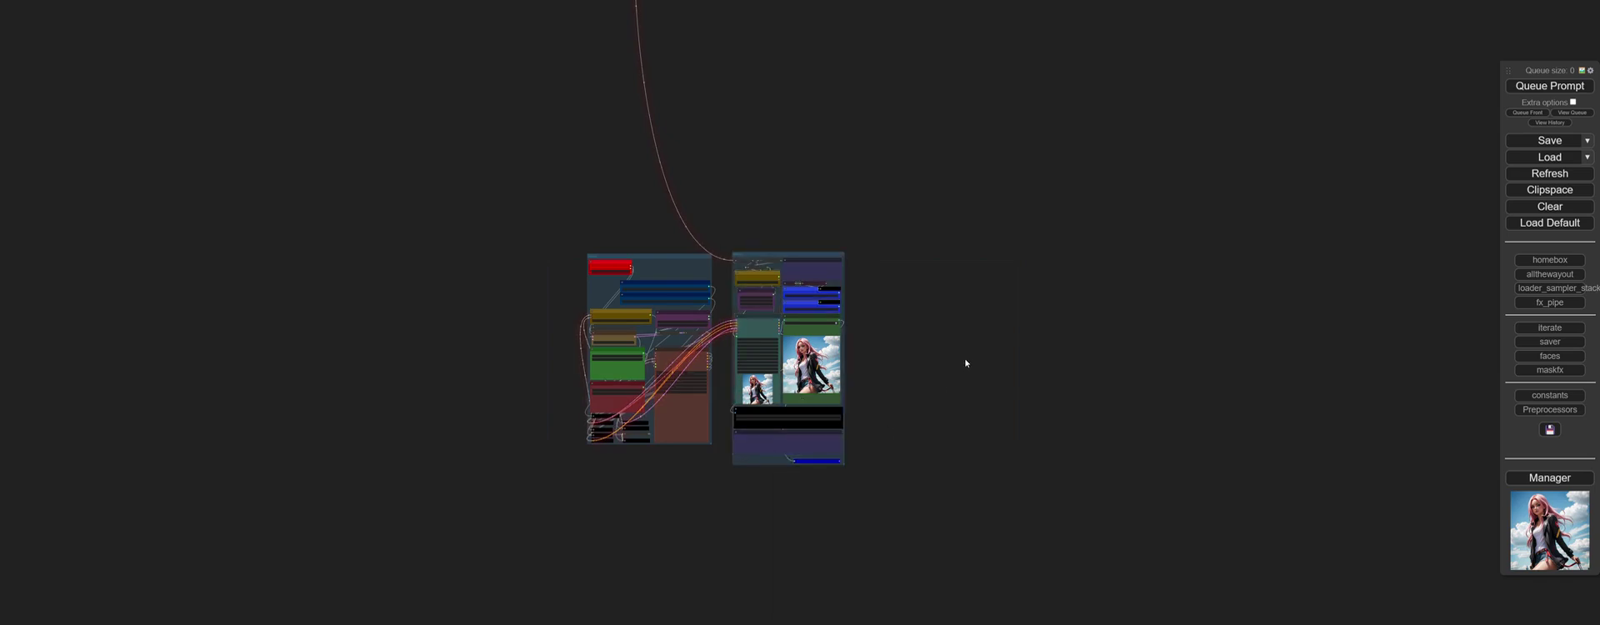
pyautogui.scroll(-4, 965, 364)
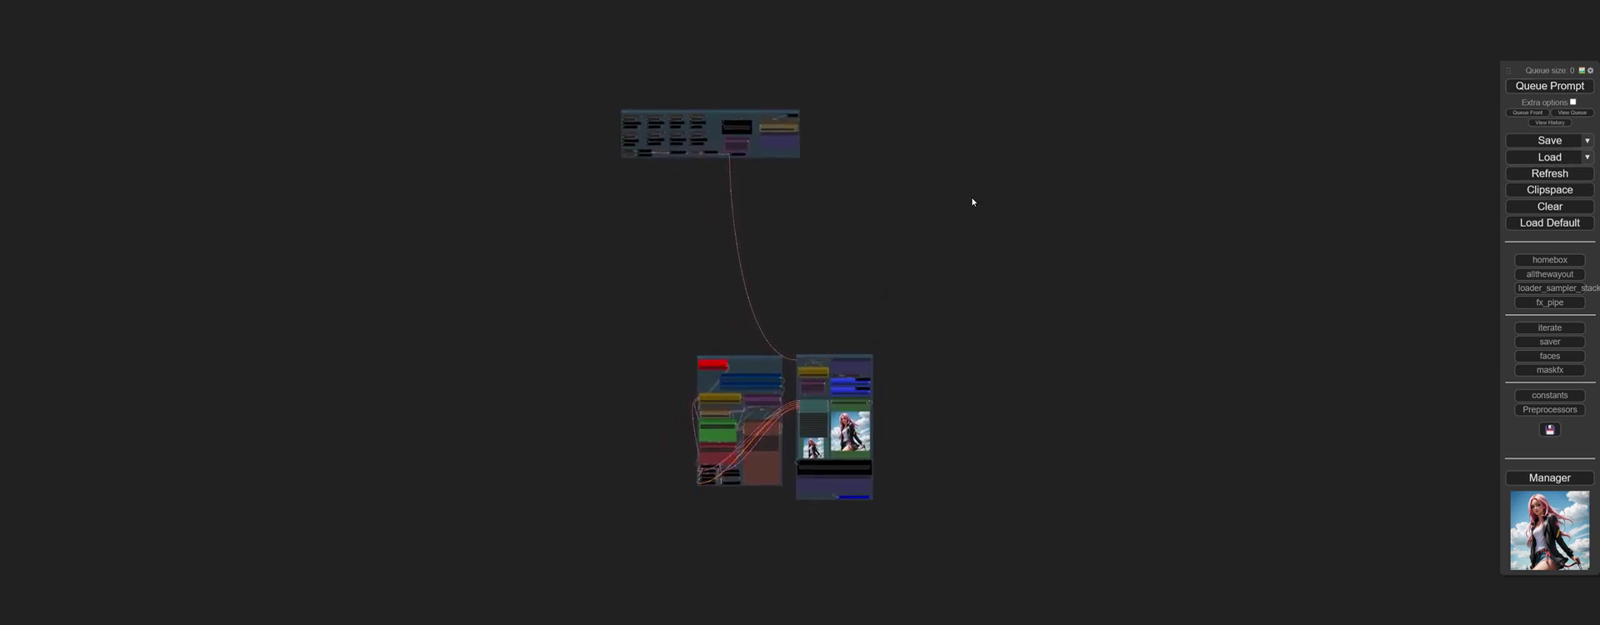
# Queue the workflow and zoom in on the new 1024×1024 image in Image Preview.
pyautogui.rightClick(870, 147)
pyautogui.click(1573, 87)
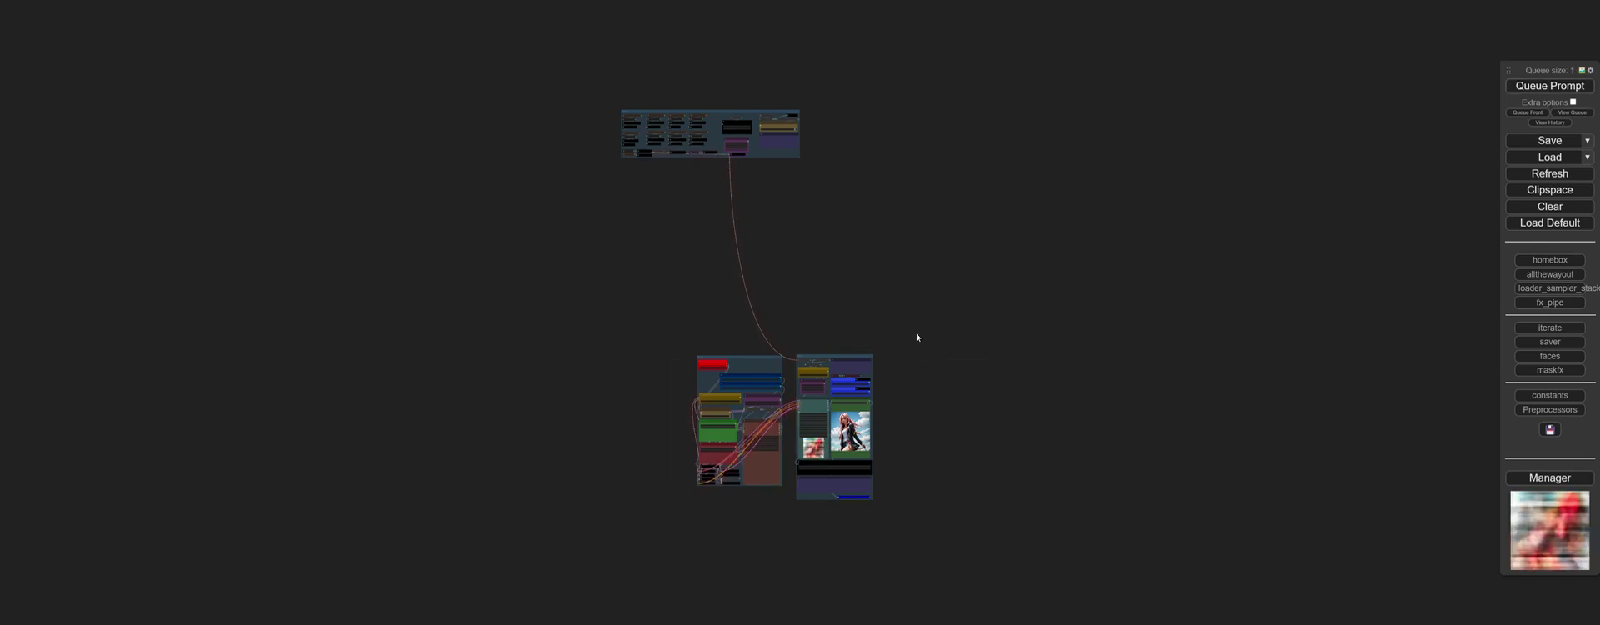
pyautogui.scroll(13, 832, 450)
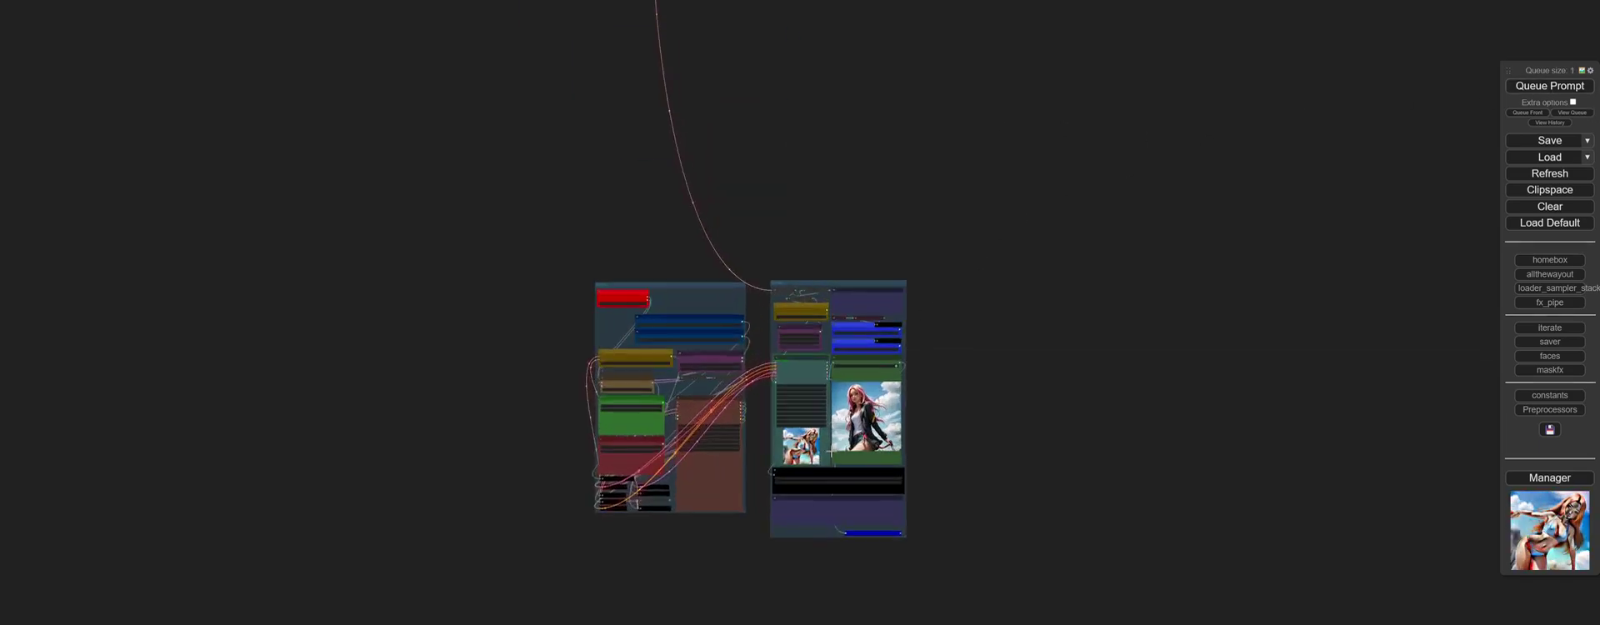
pyautogui.scroll(9, 836, 451)
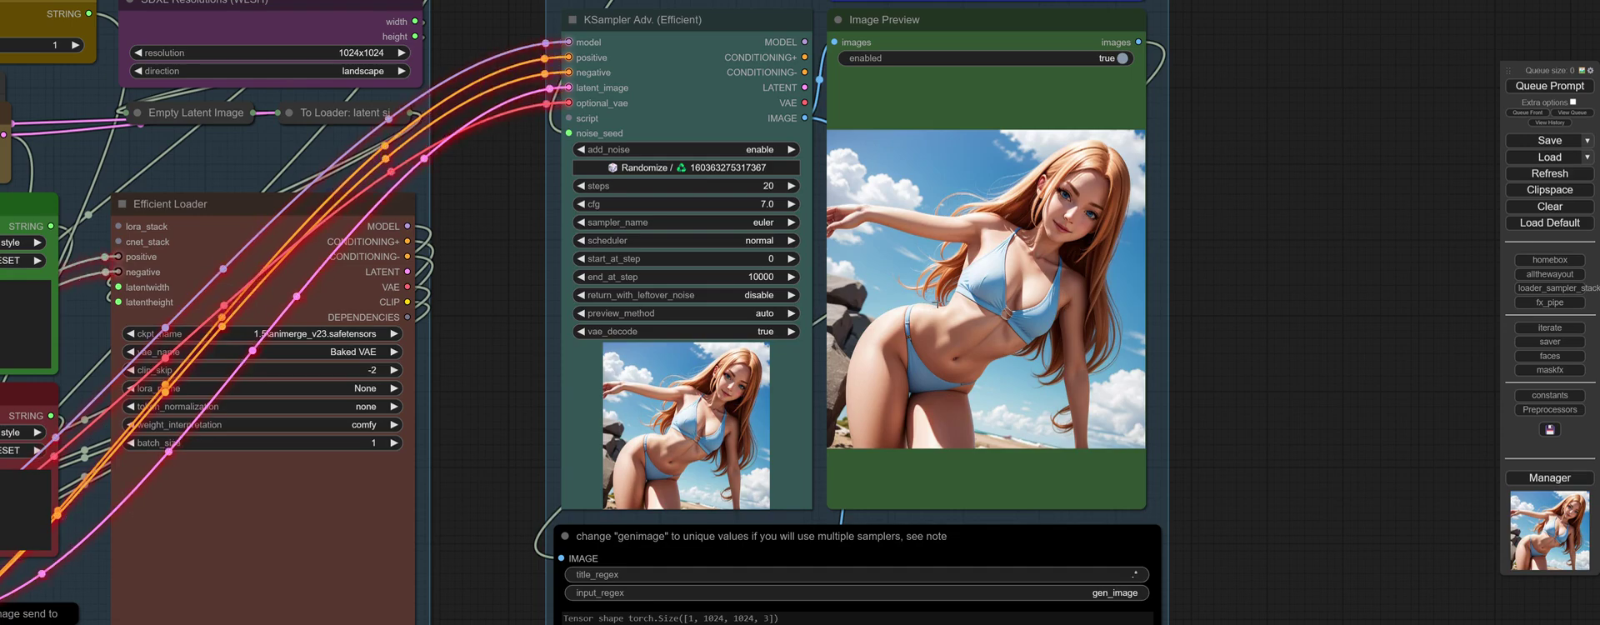
# Set the red 'Delete if wiring controlnets' node resolution to 1152x896 and reframe the workflow.
pyautogui.scroll(-1, 934, 300)
pyautogui.scroll(-3, 937, 304)
pyautogui.scroll(-3, 938, 305)
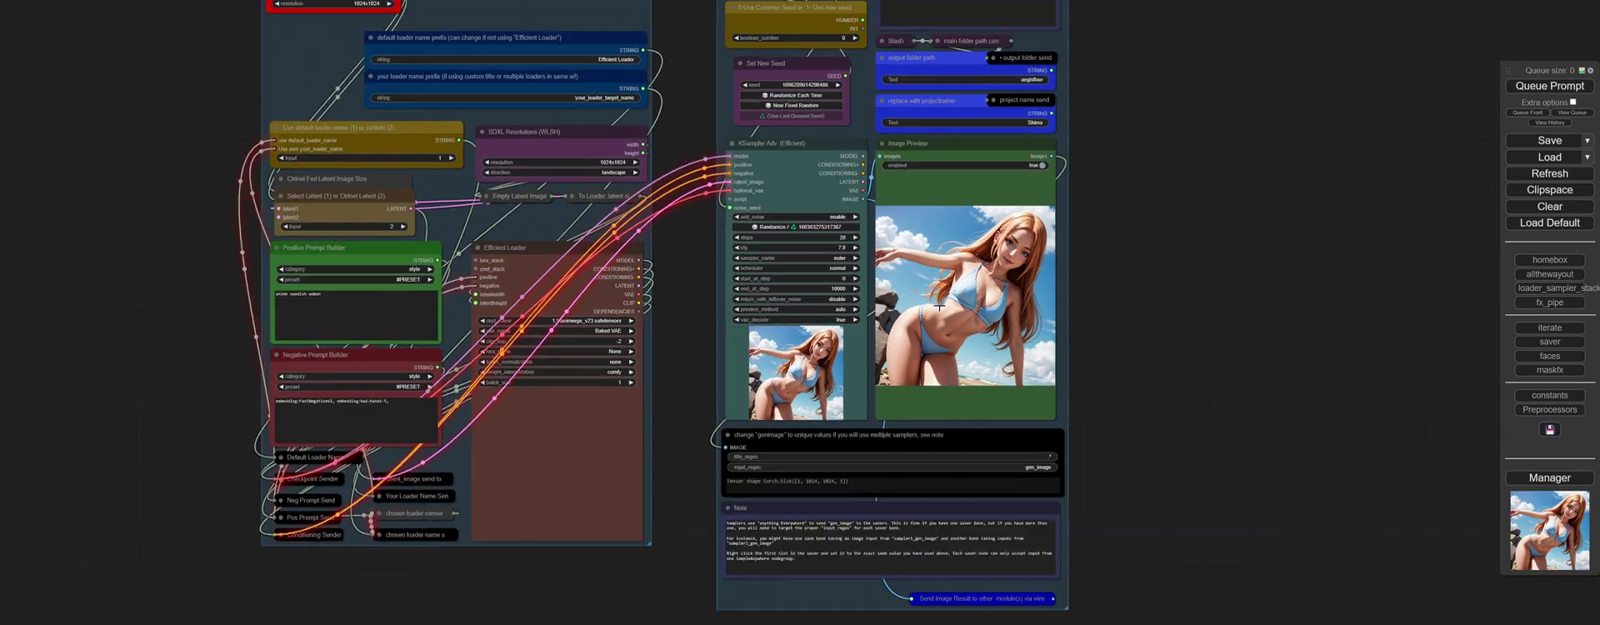
pyautogui.scroll(-5, 714, 275)
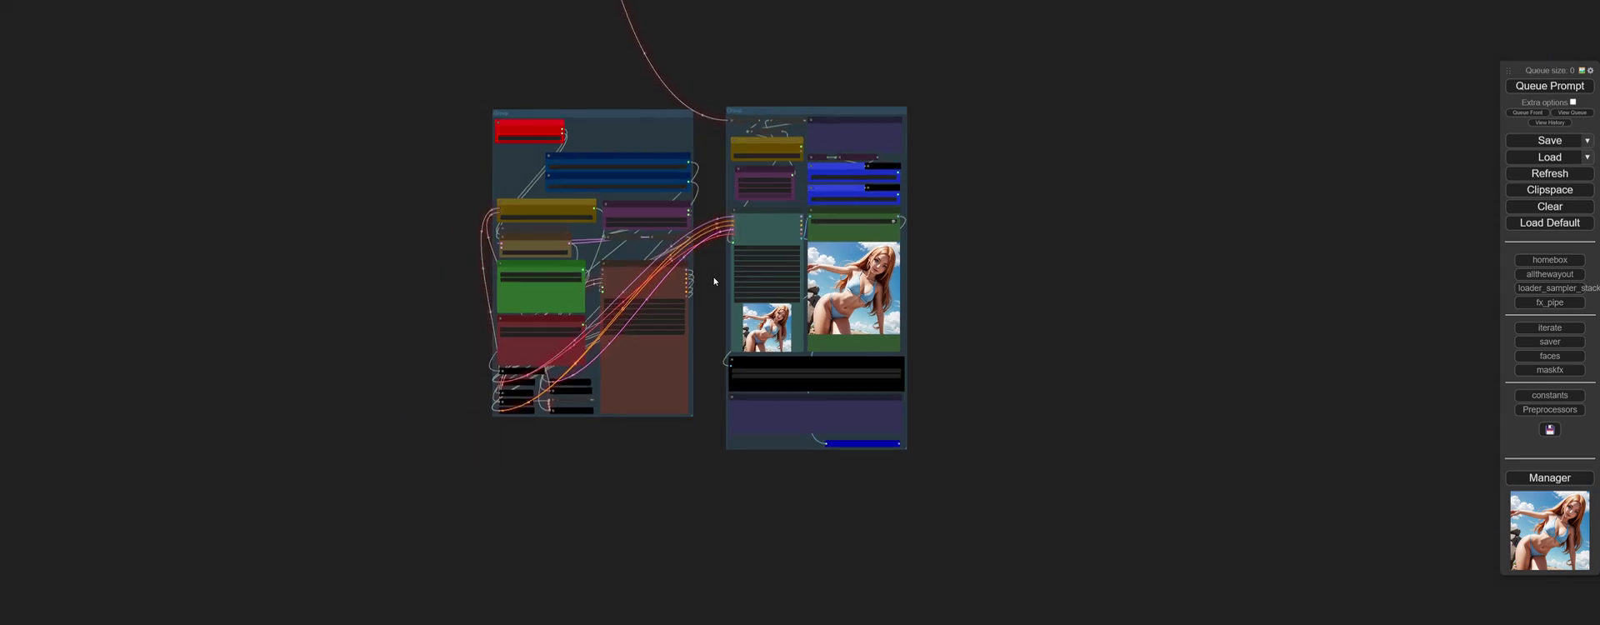
pyautogui.moveTo(951, 197); pyautogui.dragTo(1045, 235)
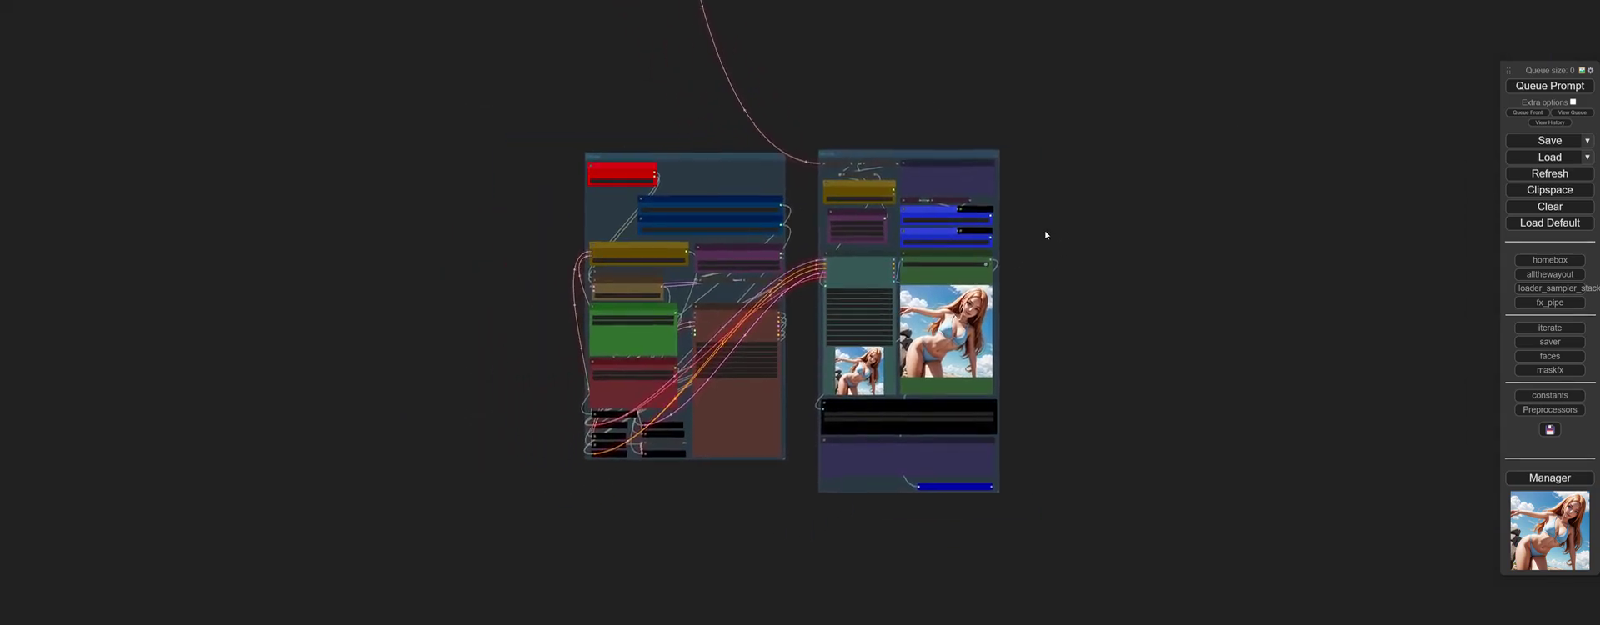
pyautogui.scroll(10, 656, 191)
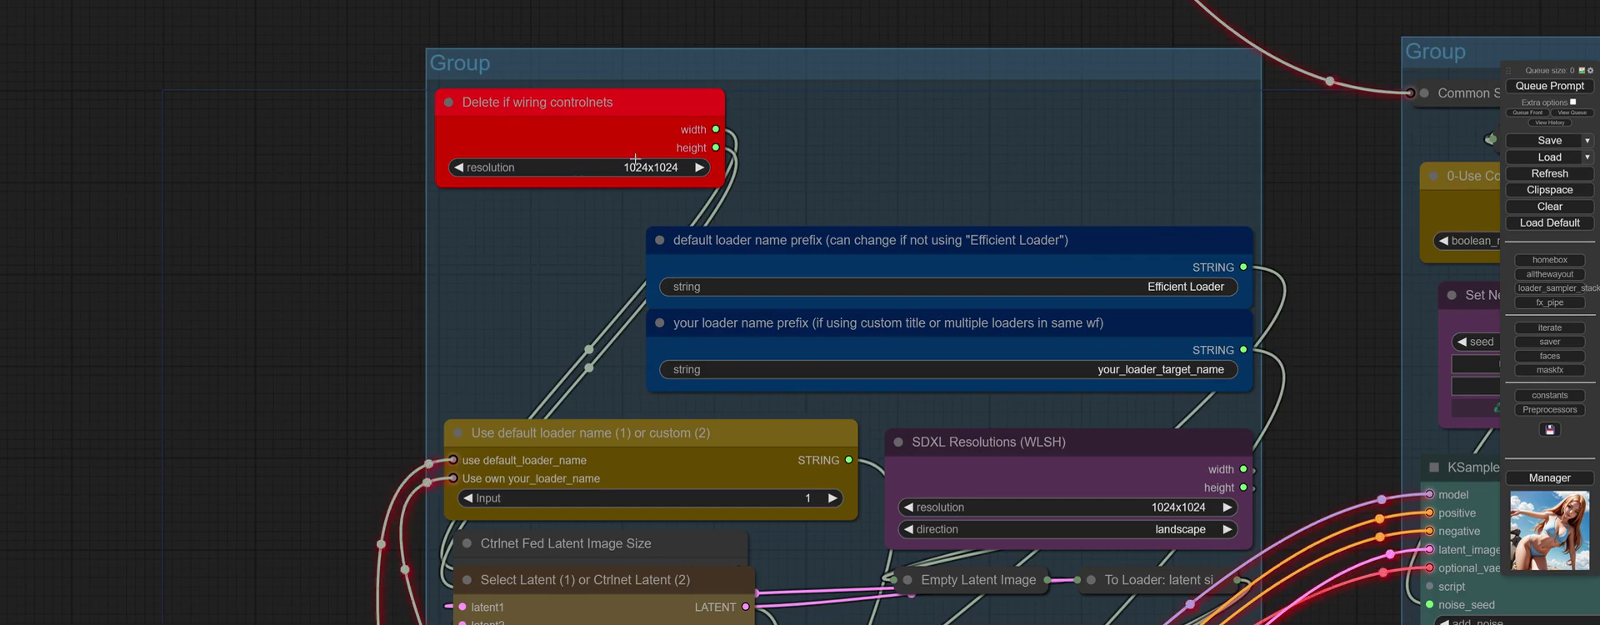
pyautogui.click(658, 168)
pyautogui.click(665, 153)
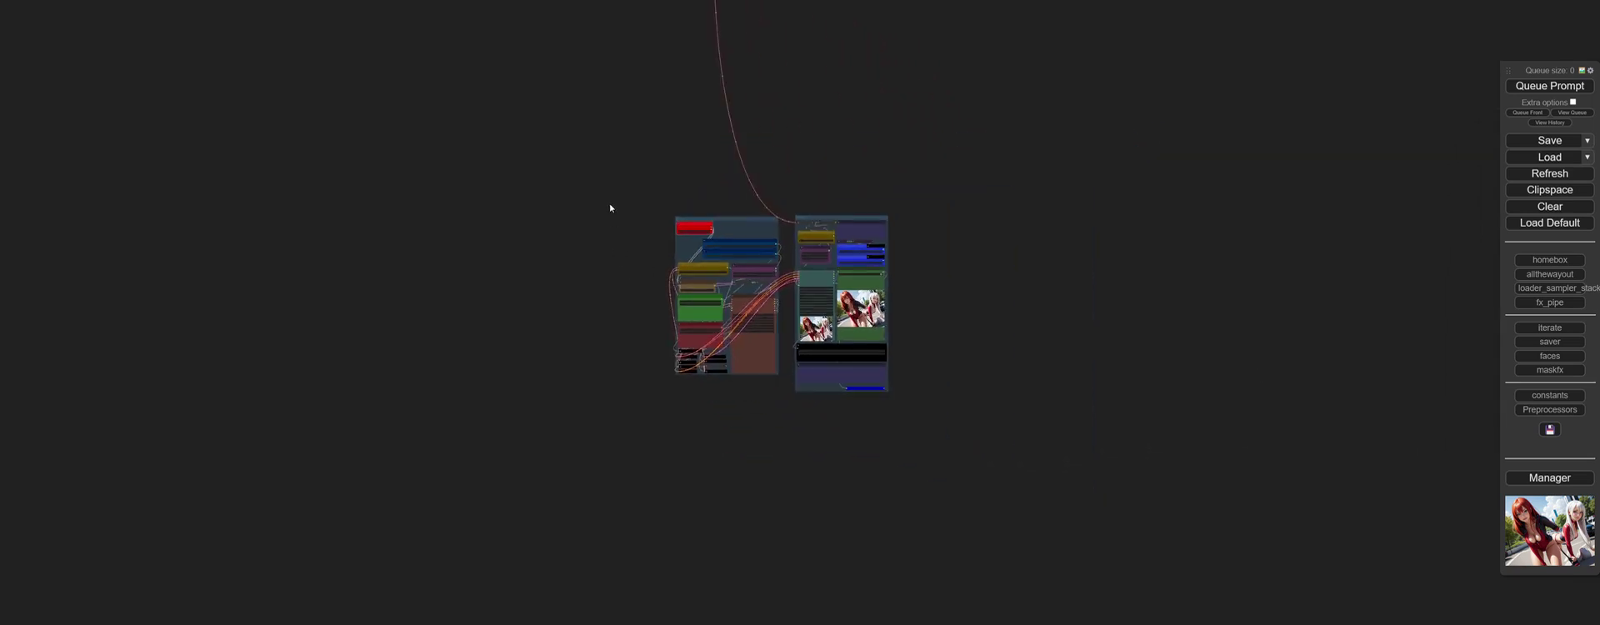
pyautogui.moveTo(610, 208); pyautogui.dragTo(637, 240)
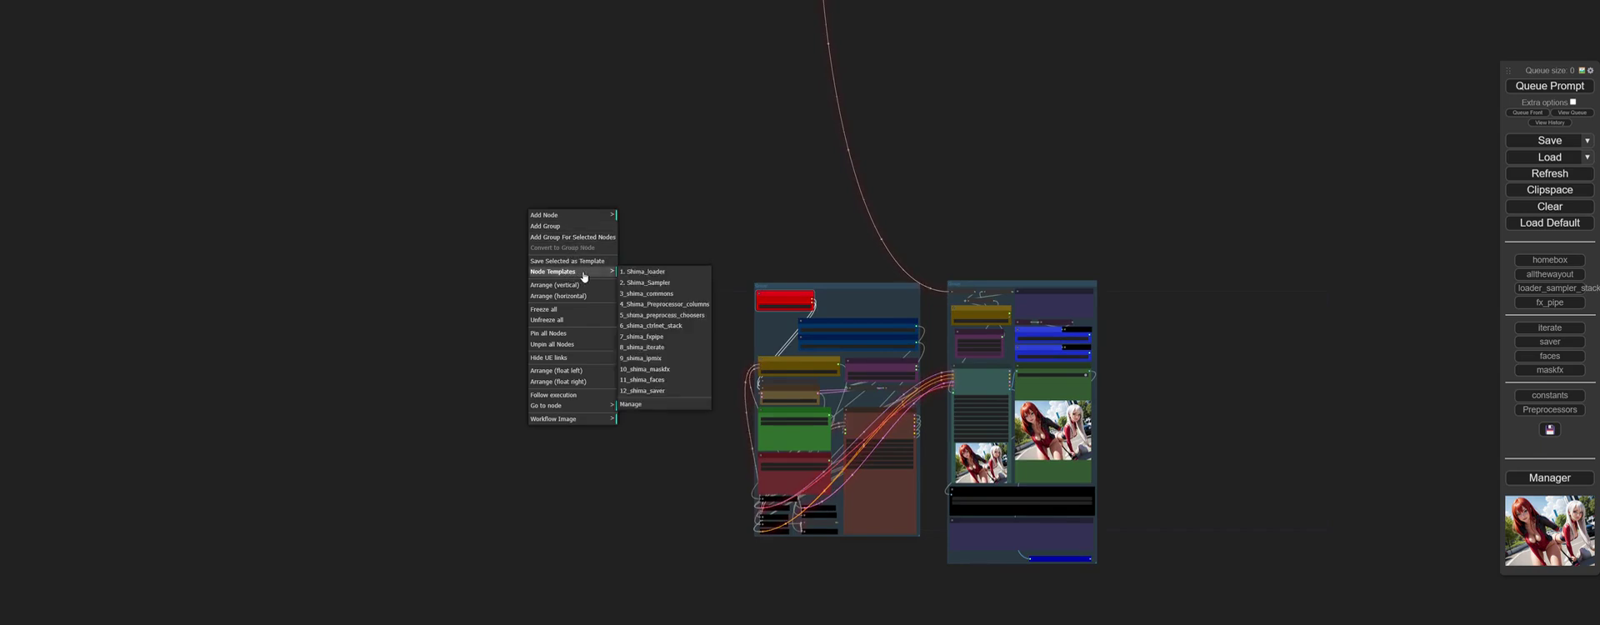
# Insert 4_Shima_Preprocessor_columns, group its three columns and move the group up-left.
pyautogui.click(654, 306)
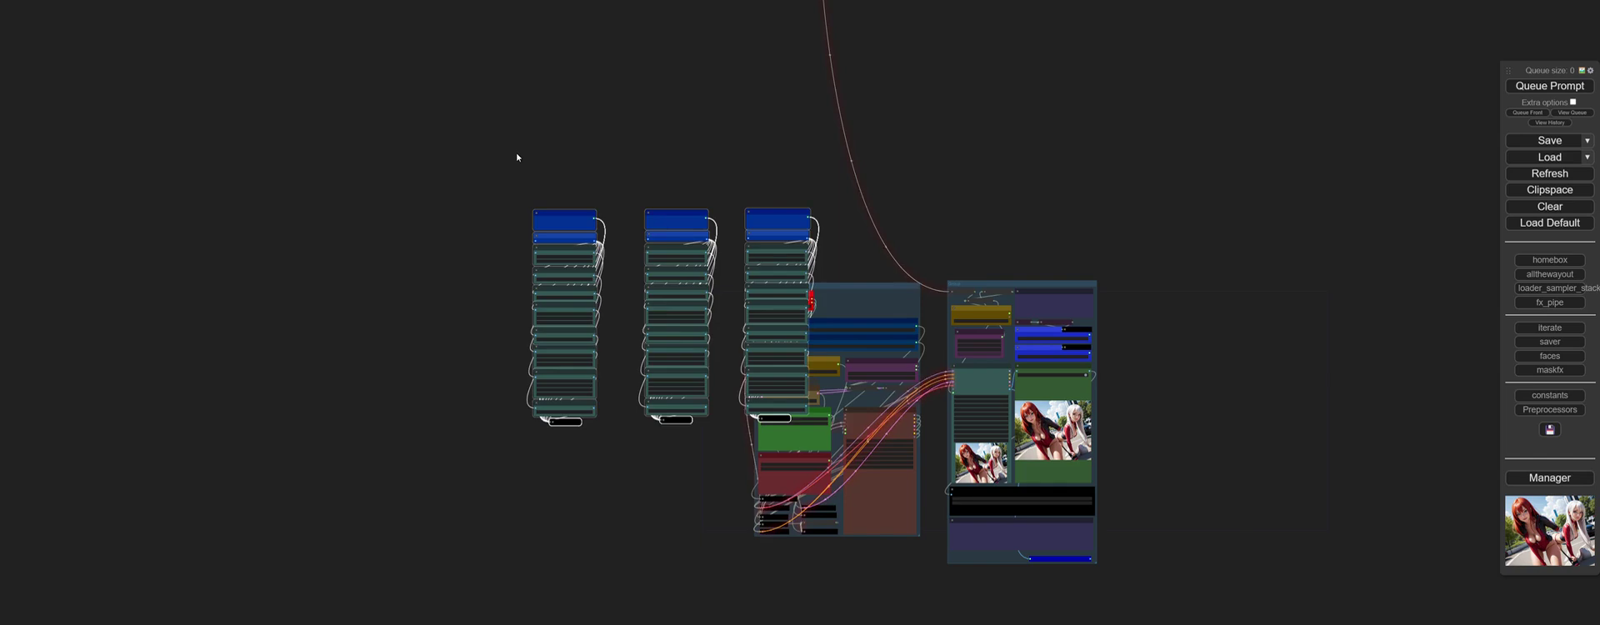
pyautogui.moveTo(558, 218); pyautogui.dragTo(305, 101)
pyautogui.rightClick(238, 64)
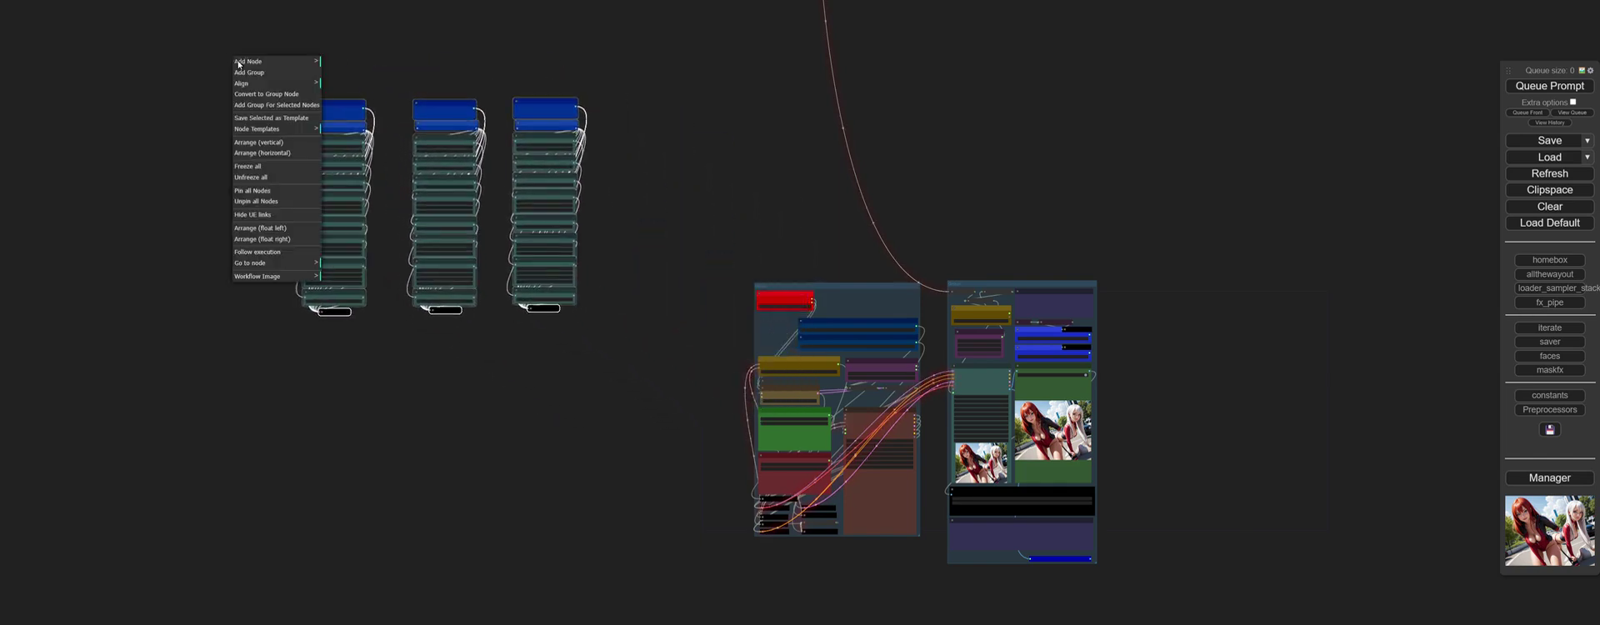
pyautogui.click(277, 106)
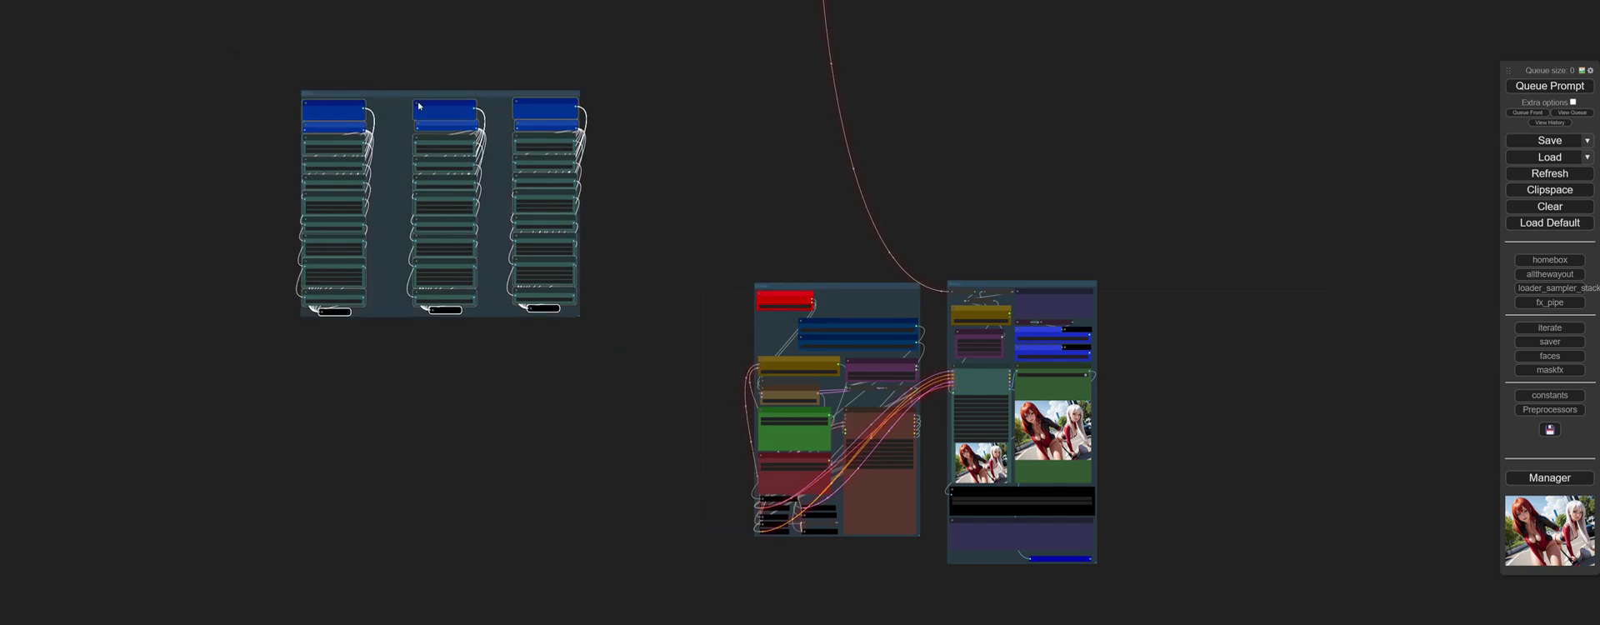
pyautogui.moveTo(440, 101); pyautogui.dragTo(289, 67)
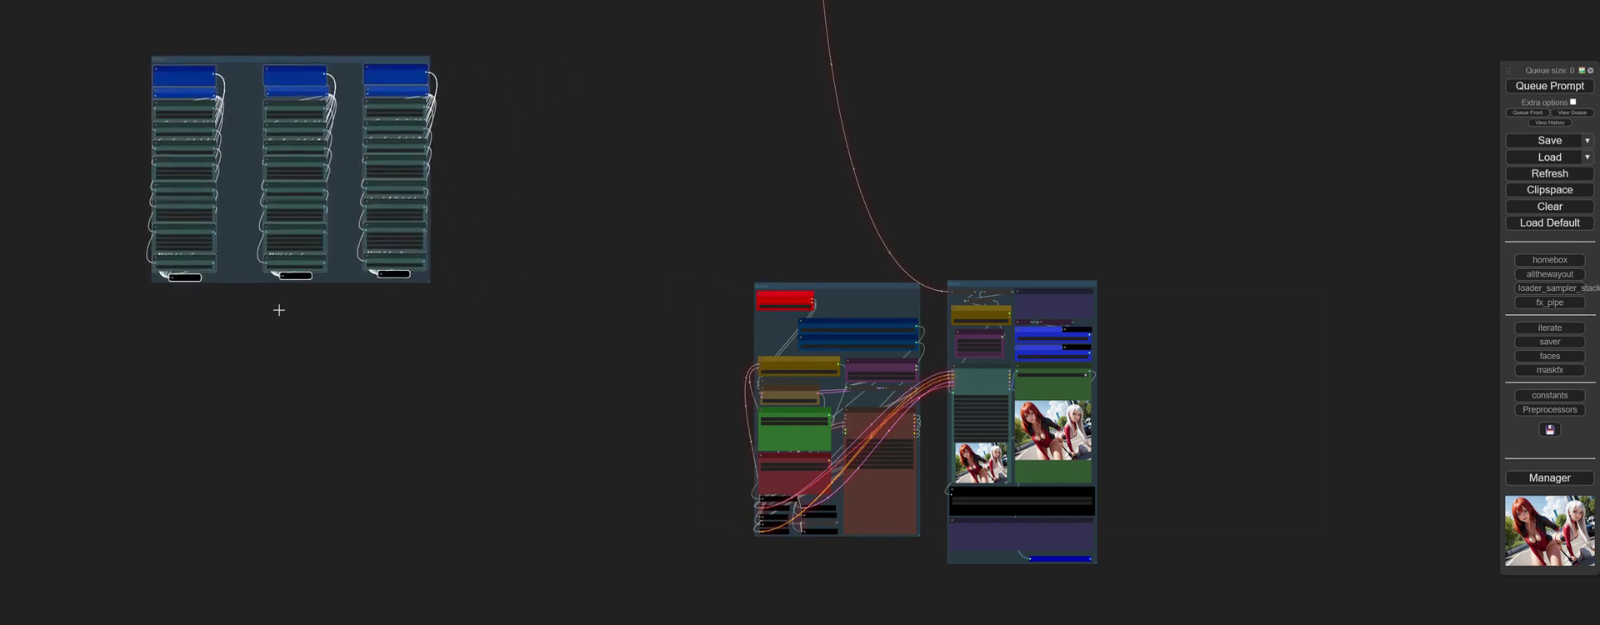
# Add 5_shima_preprocess_choosers, group its three nodes and move the group down-right.
pyautogui.rightClick(282, 322)
pyautogui.click(317, 385)
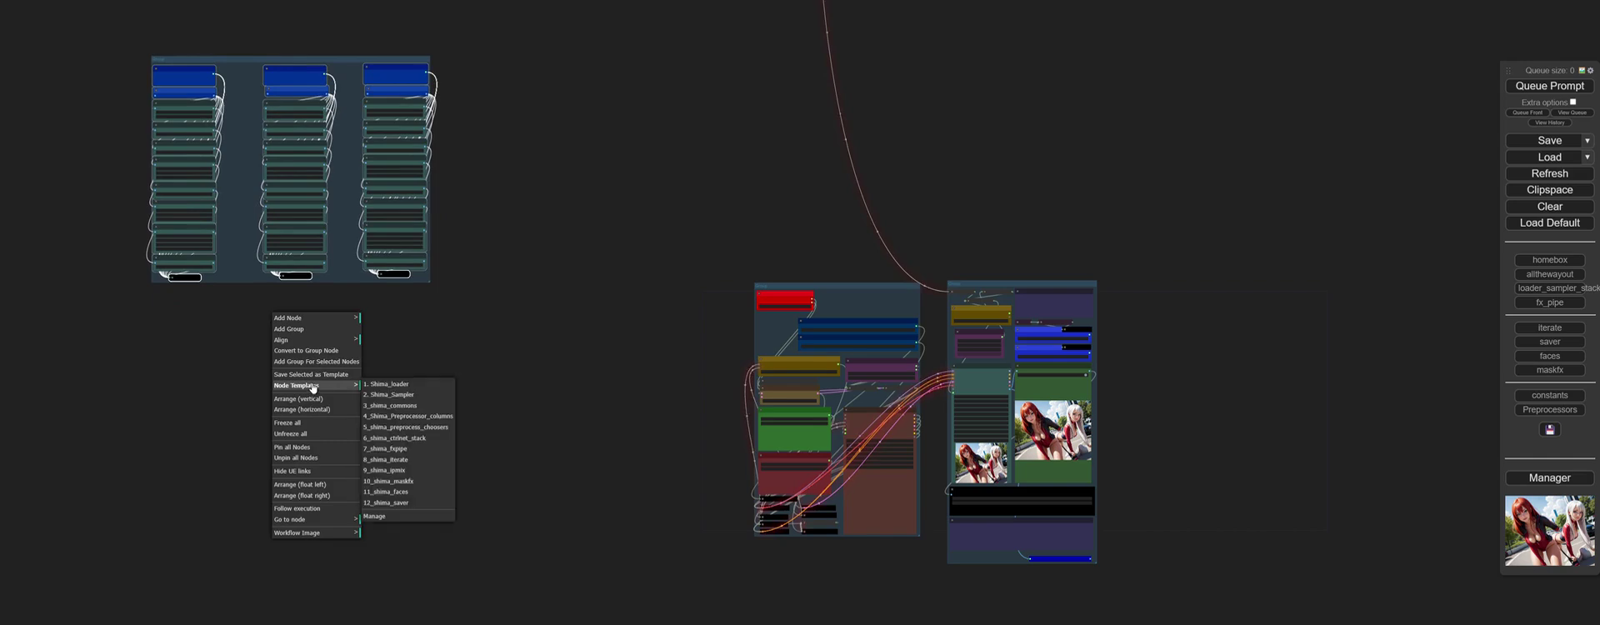
pyautogui.click(419, 432)
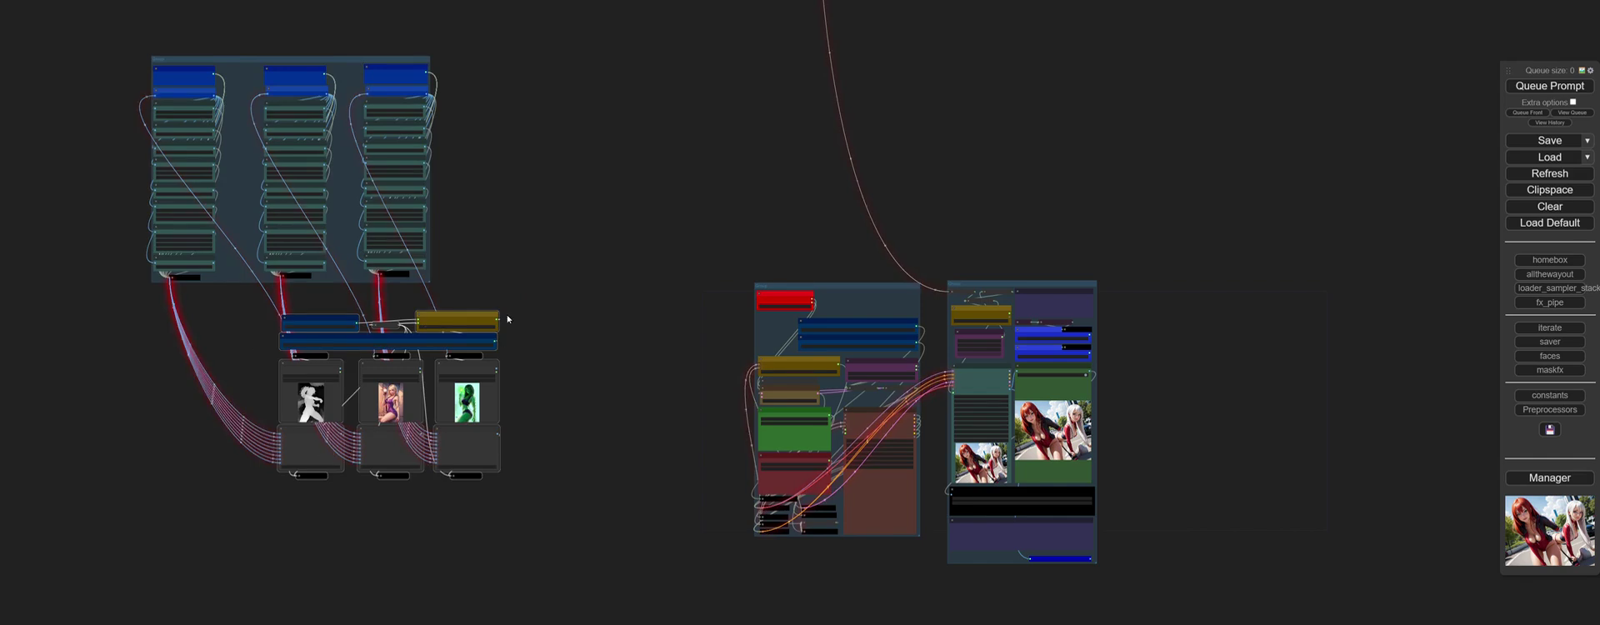
pyautogui.rightClick(243, 390)
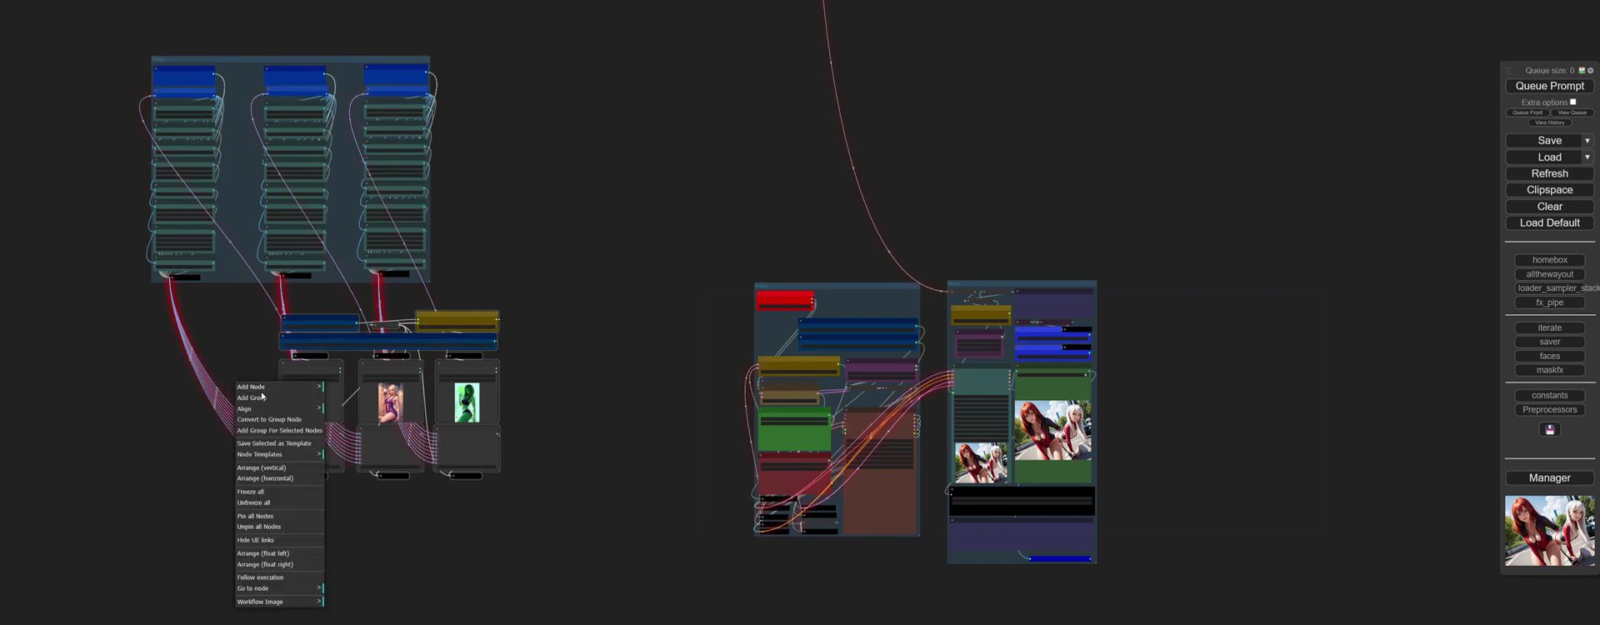
pyautogui.click(275, 431)
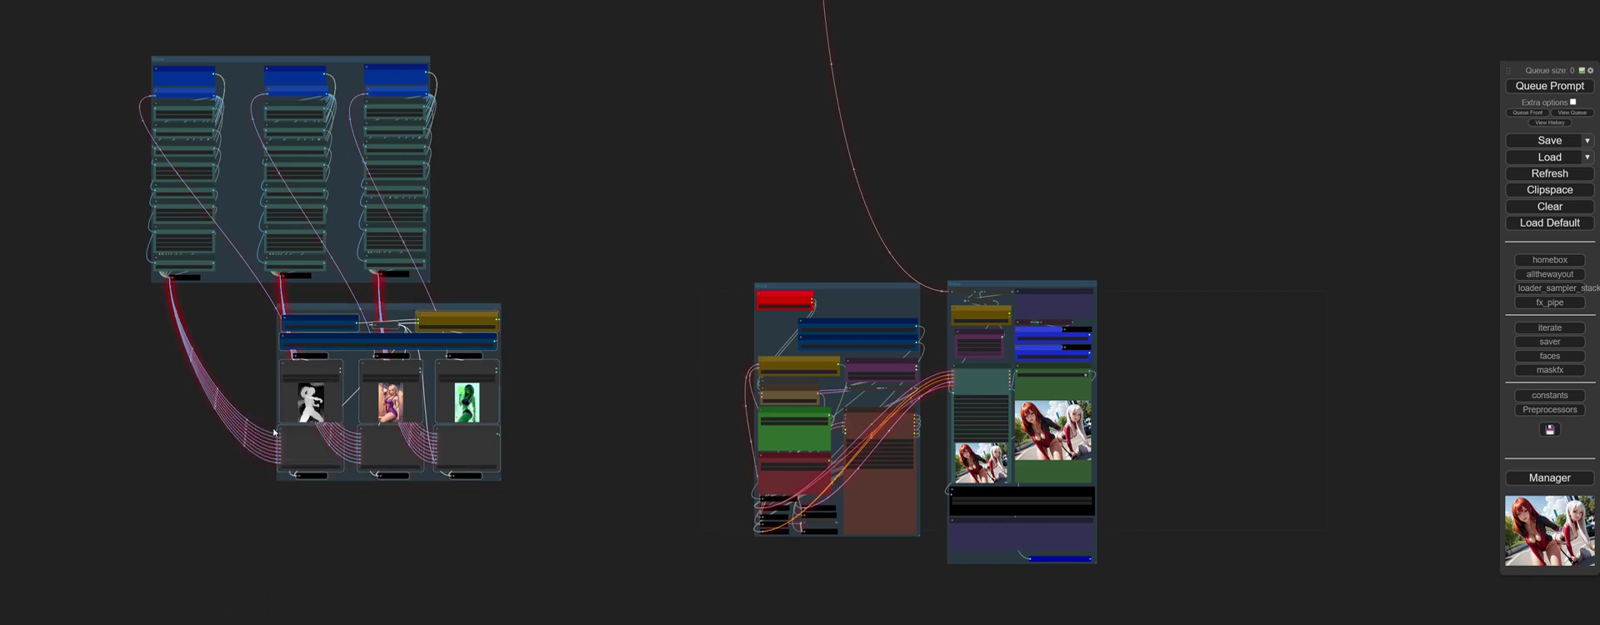
pyautogui.moveTo(443, 309); pyautogui.dragTo(464, 374)
# Insert the 7_shima_fxpipe nodes, move them down-right and group them beside the loader.
pyautogui.rightClick(548, 219)
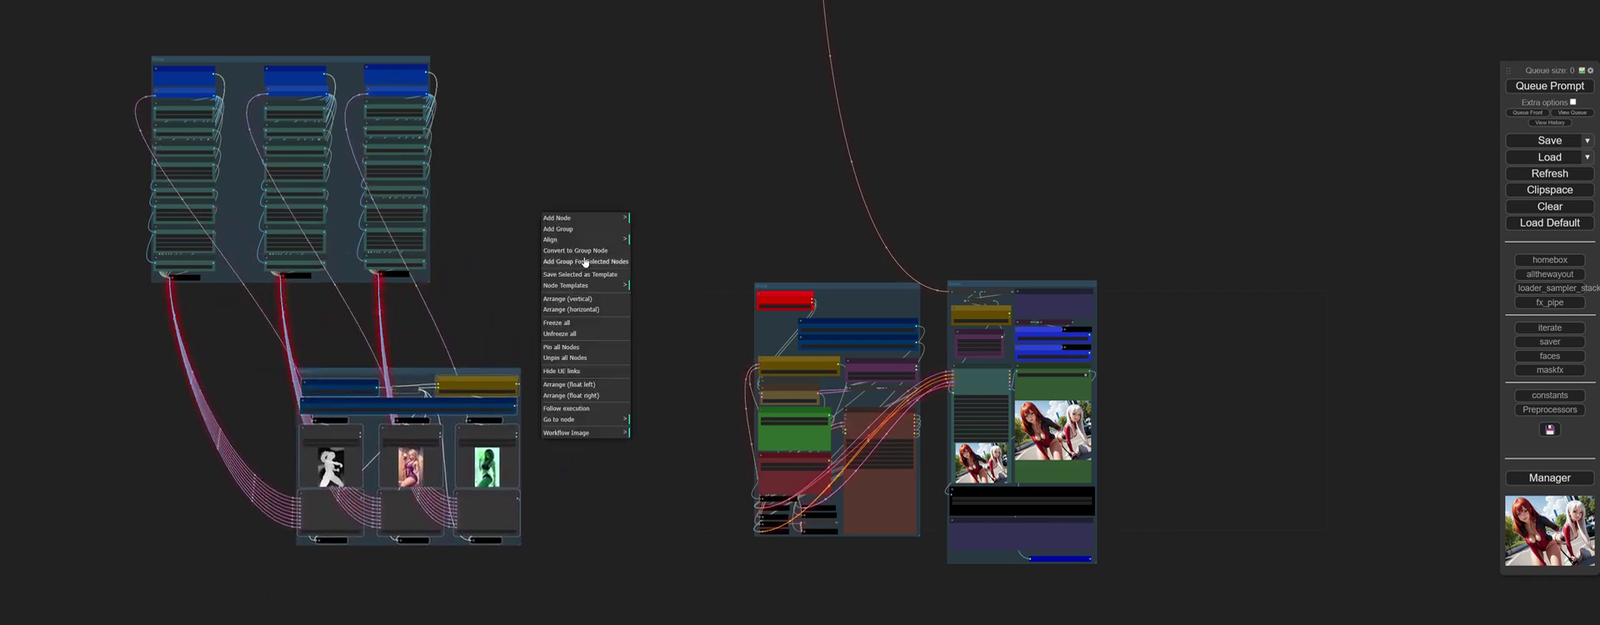
pyautogui.click(579, 288)
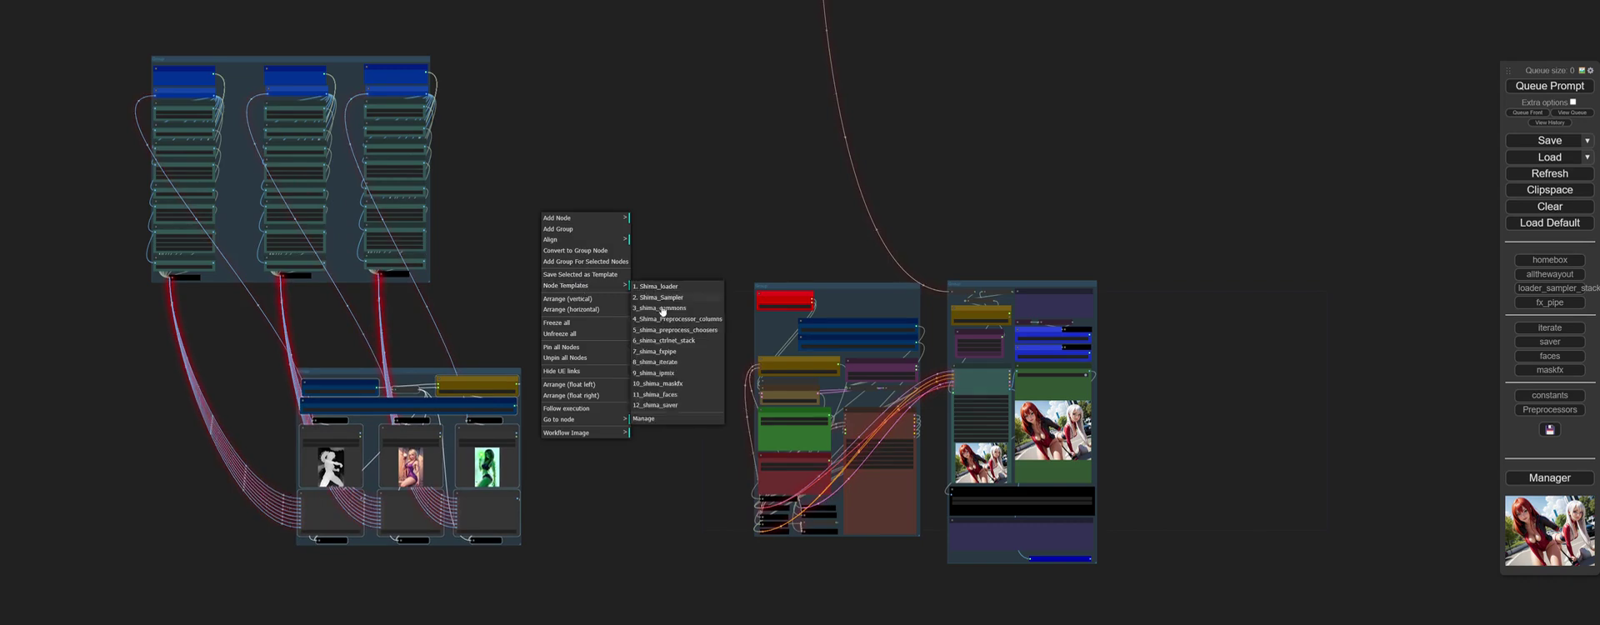
pyautogui.click(673, 352)
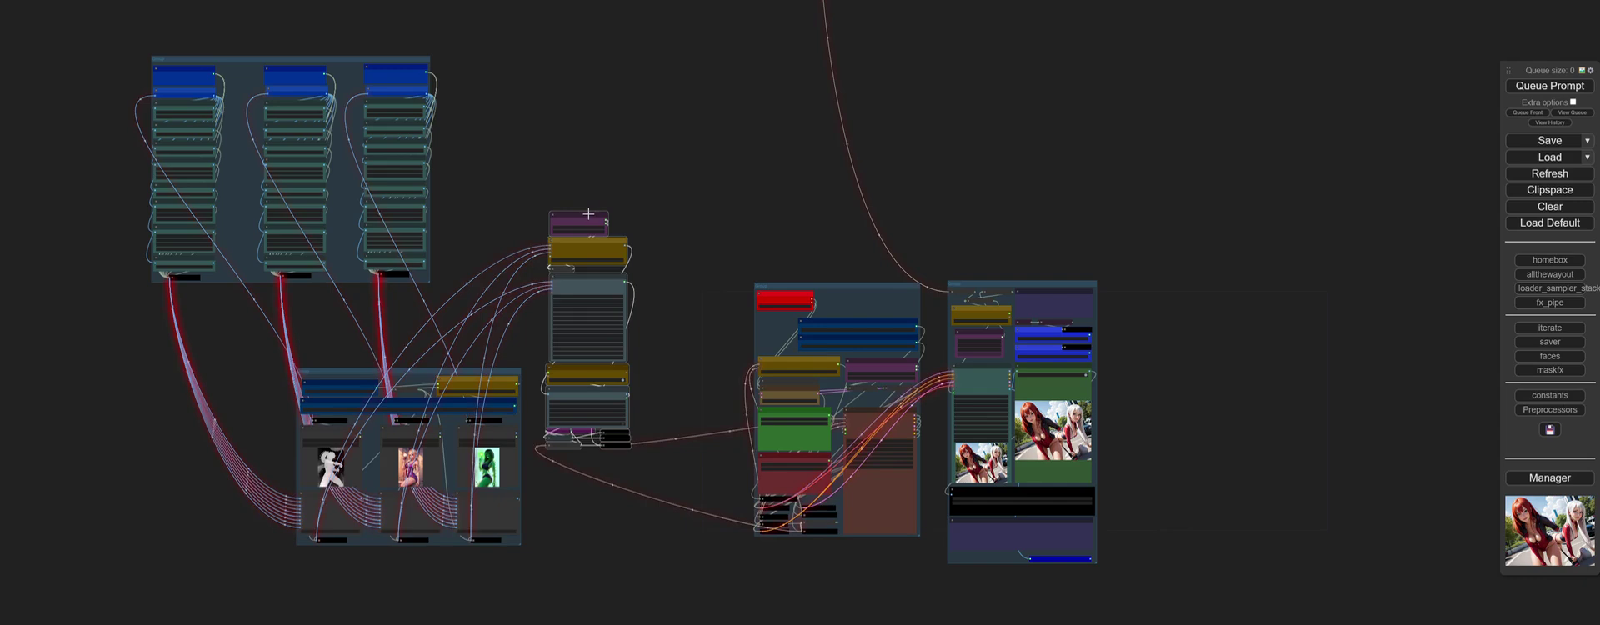
pyautogui.moveTo(587, 213); pyautogui.dragTo(660, 291)
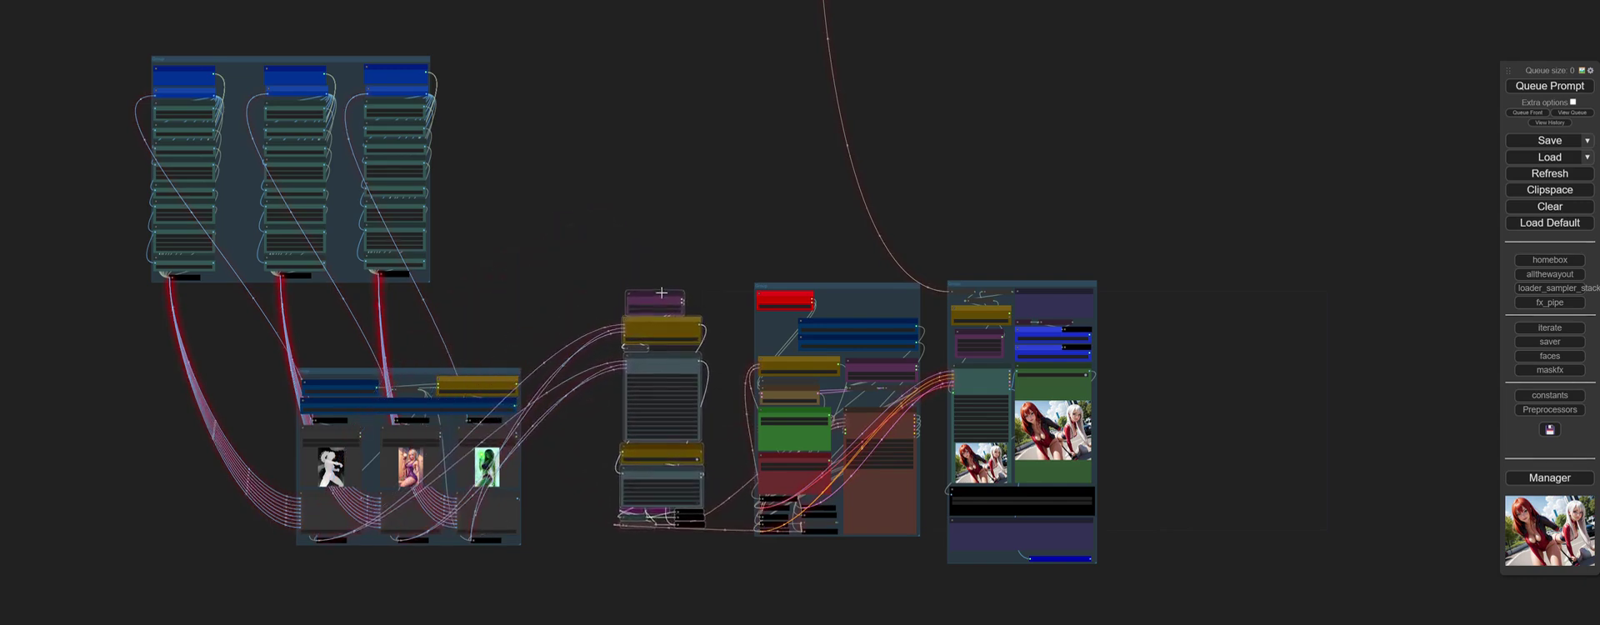
pyautogui.rightClick(582, 236)
pyautogui.click(613, 283)
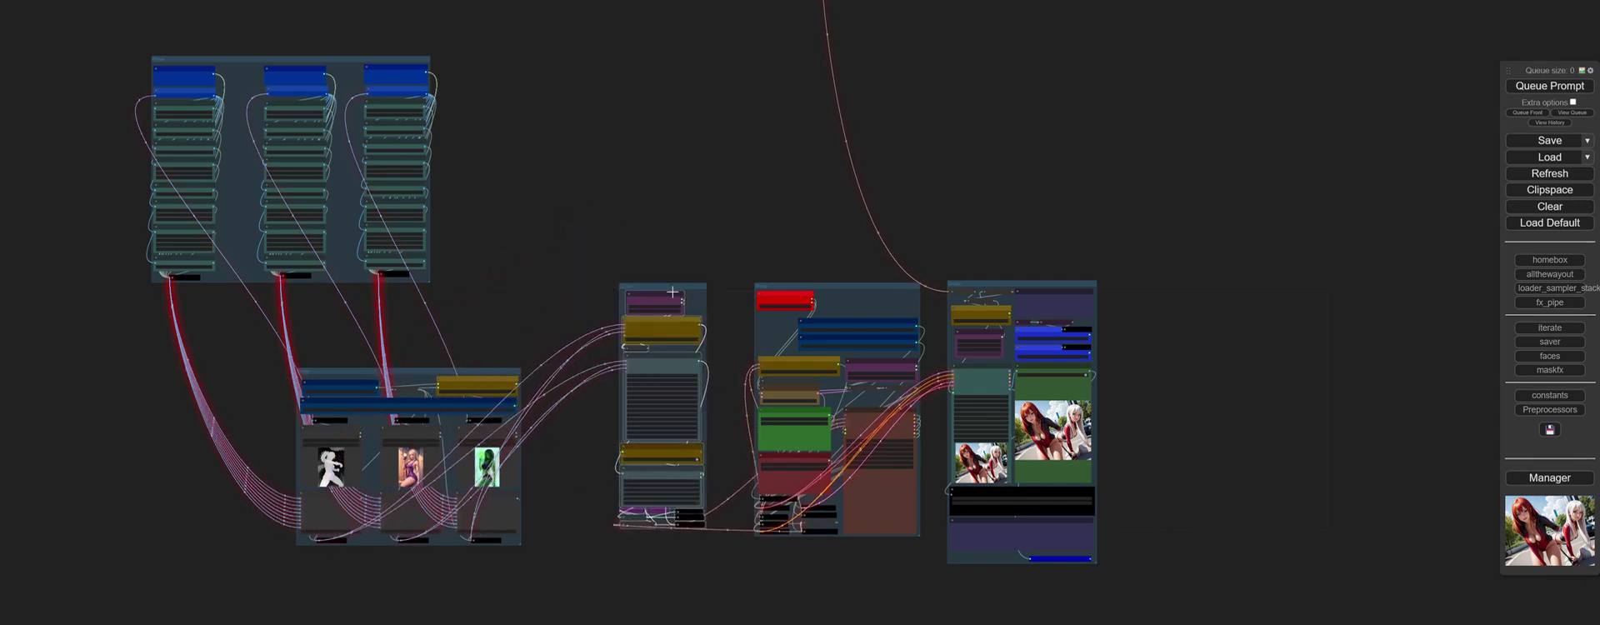
pyautogui.moveTo(668, 290)
pyautogui.mouseDown()
pyautogui.moveTo(648, 344)
pyautogui.moveTo(665, 238)
pyautogui.moveTo(686, 289)
pyautogui.mouseUp()
pyautogui.rightClick(713, 133)
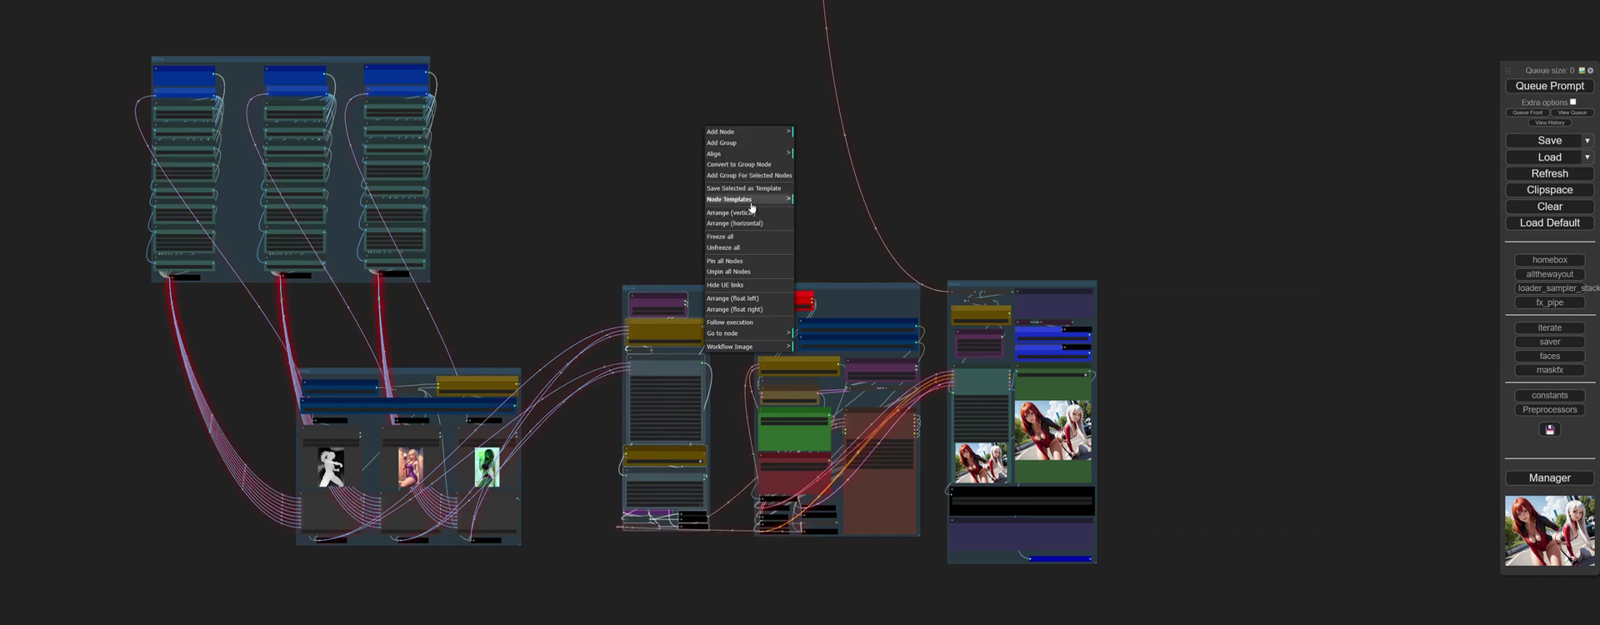
pyautogui.click(730, 285)
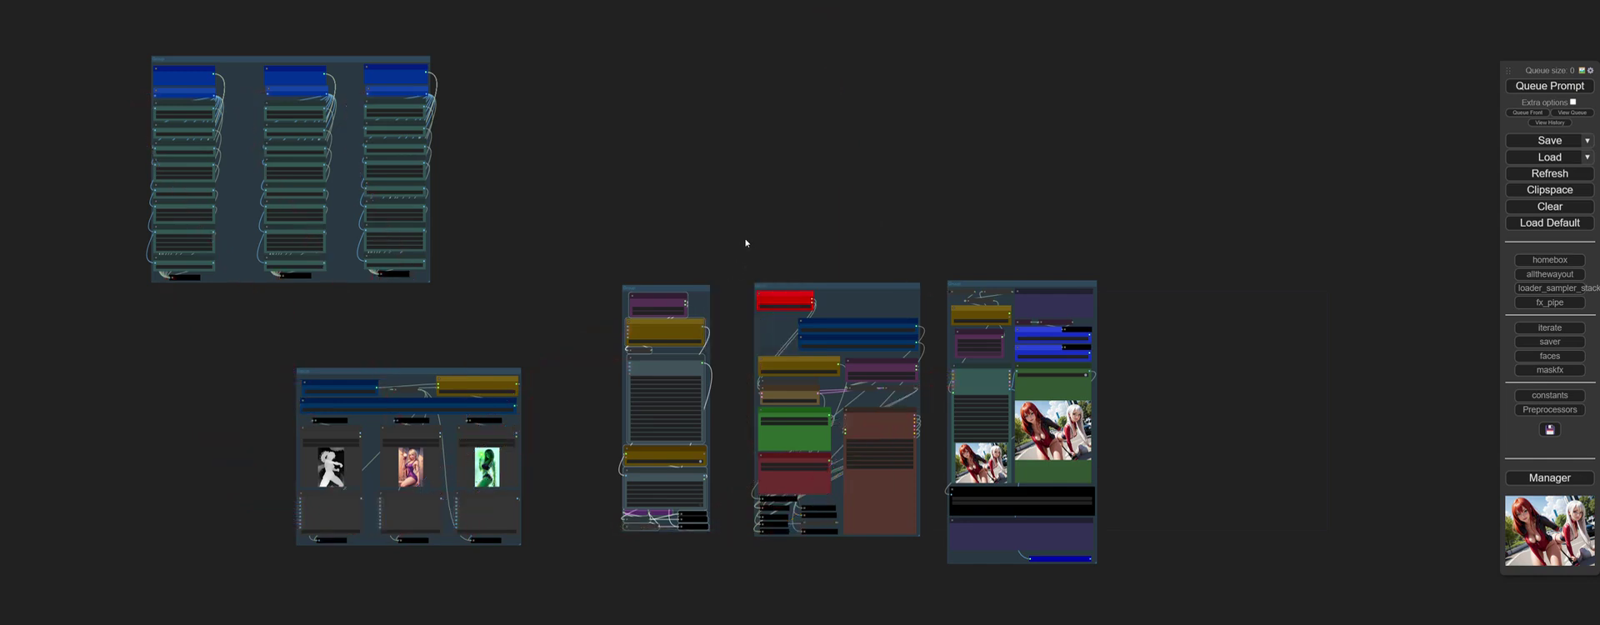
pyautogui.moveTo(668, 289); pyautogui.dragTo(645, 180)
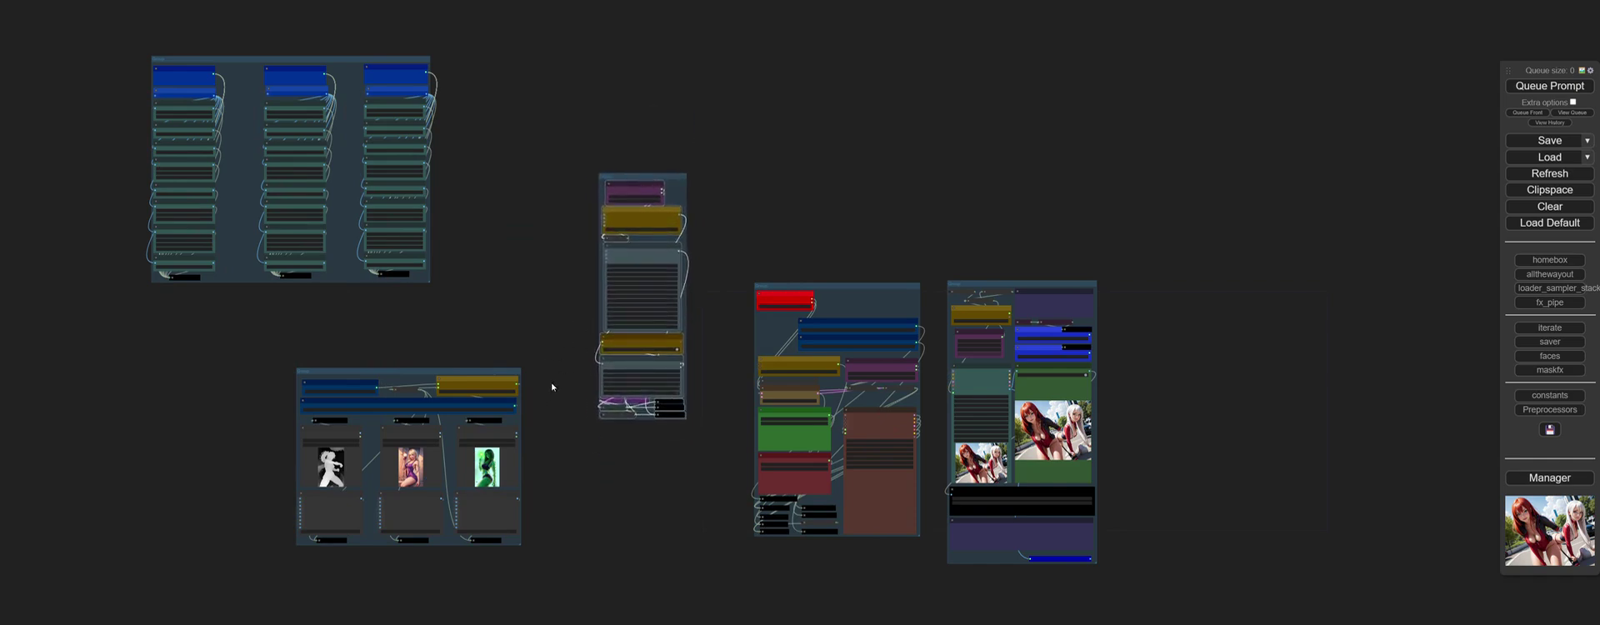
pyautogui.rightClick(547, 201)
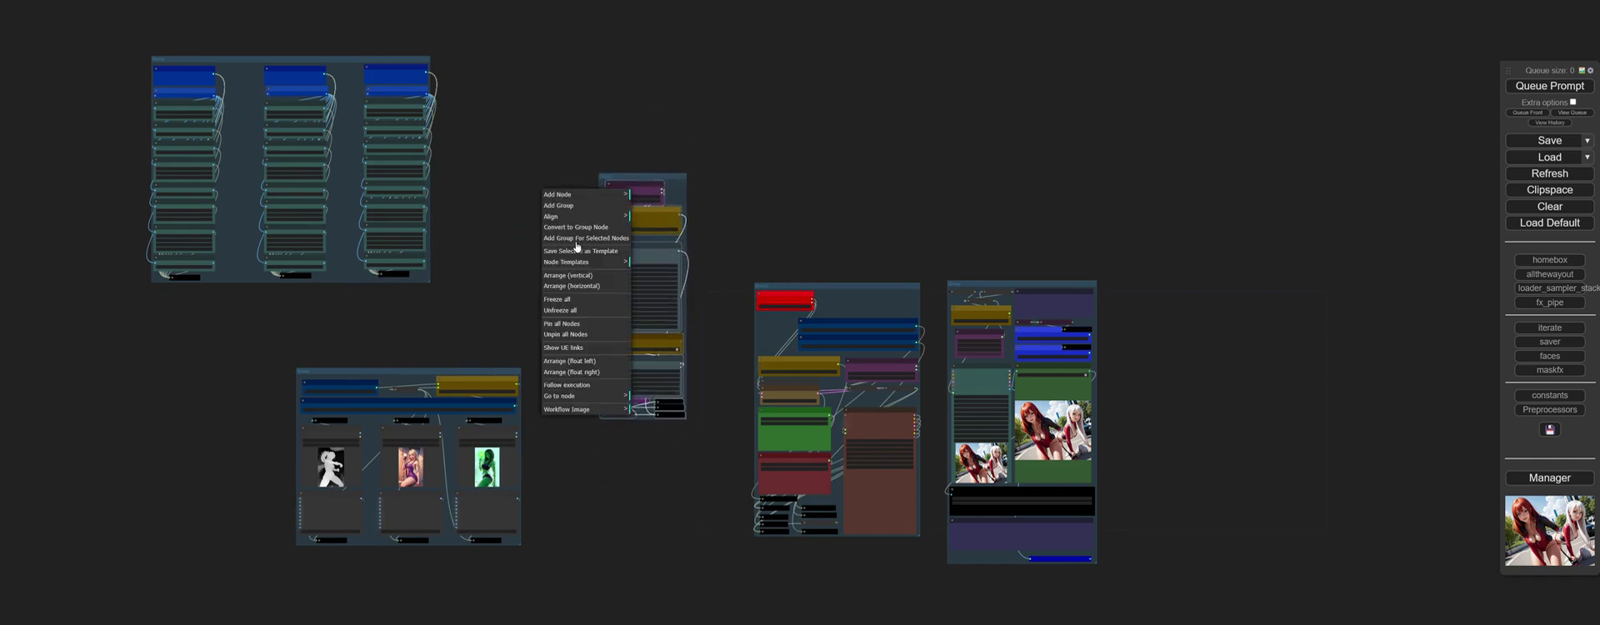
pyautogui.click(563, 348)
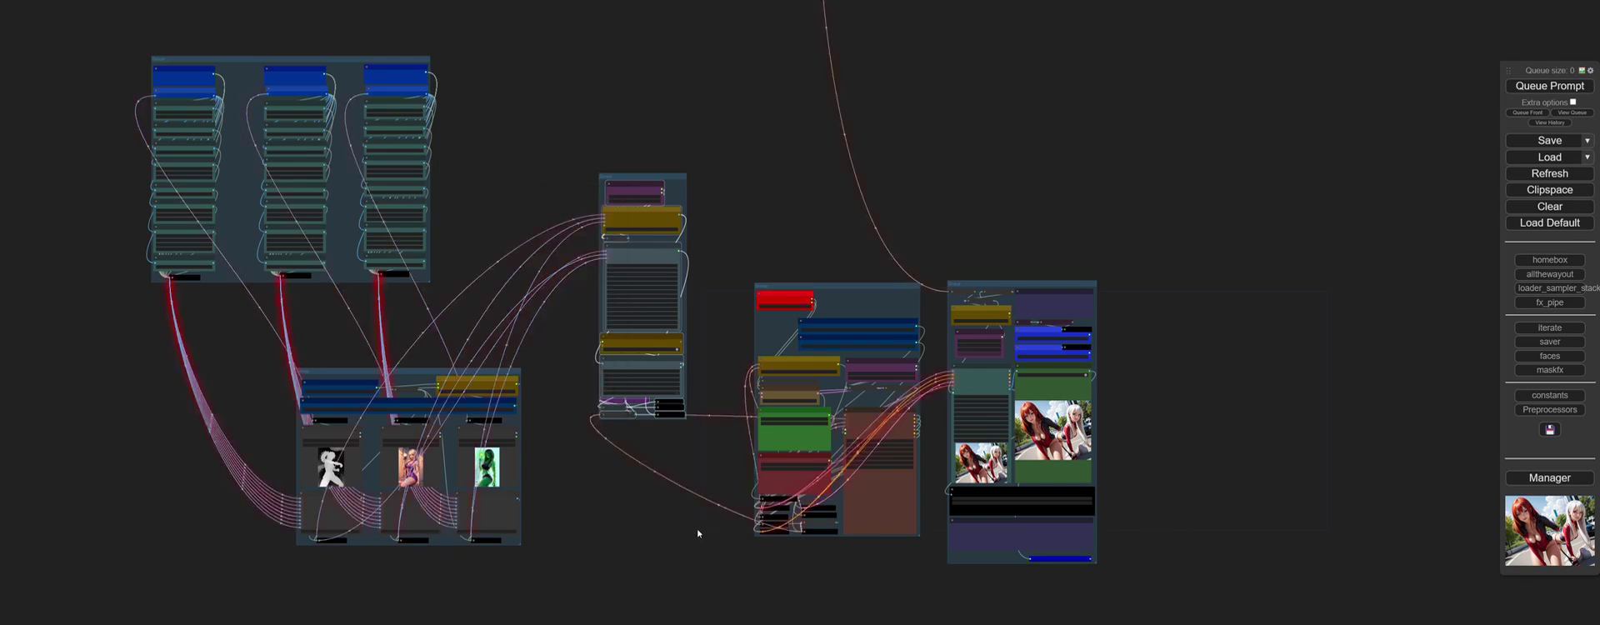
pyautogui.moveTo(663, 182); pyautogui.dragTo(689, 288)
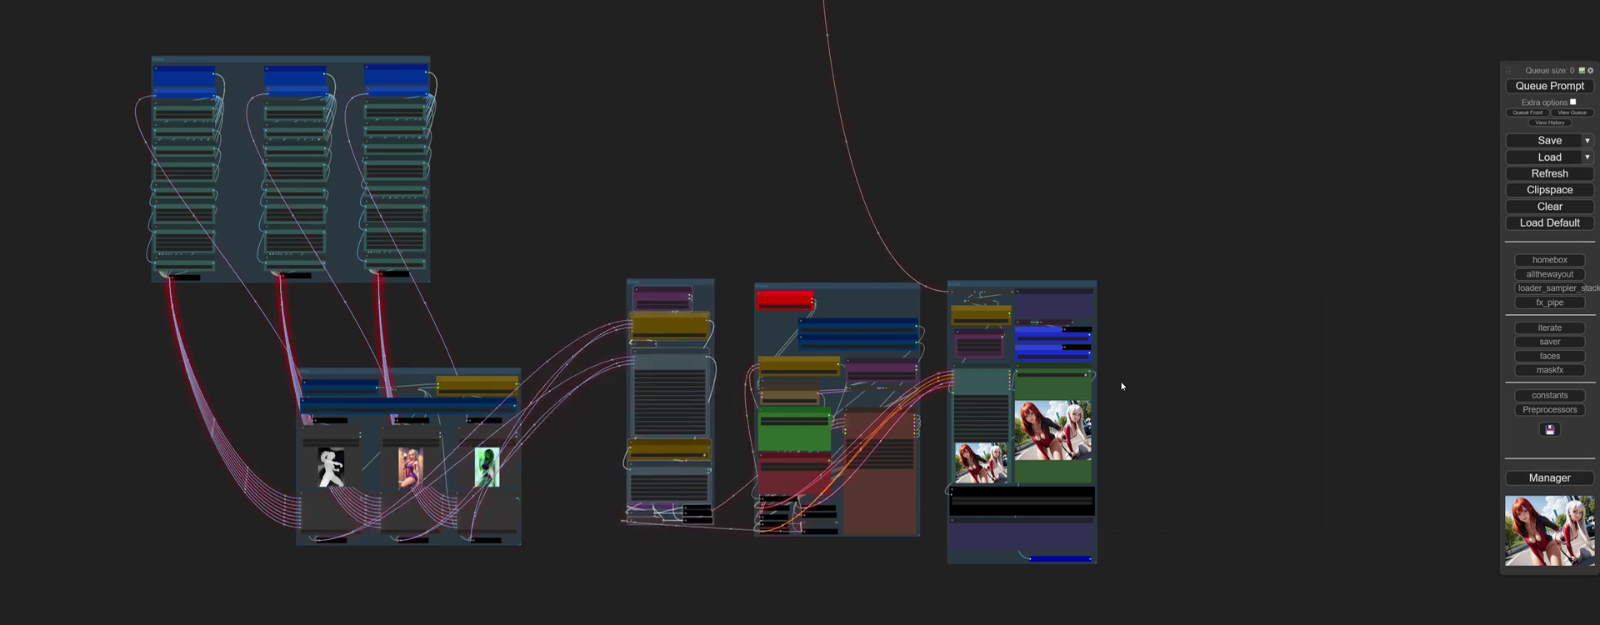
pyautogui.rightClick(597, 106)
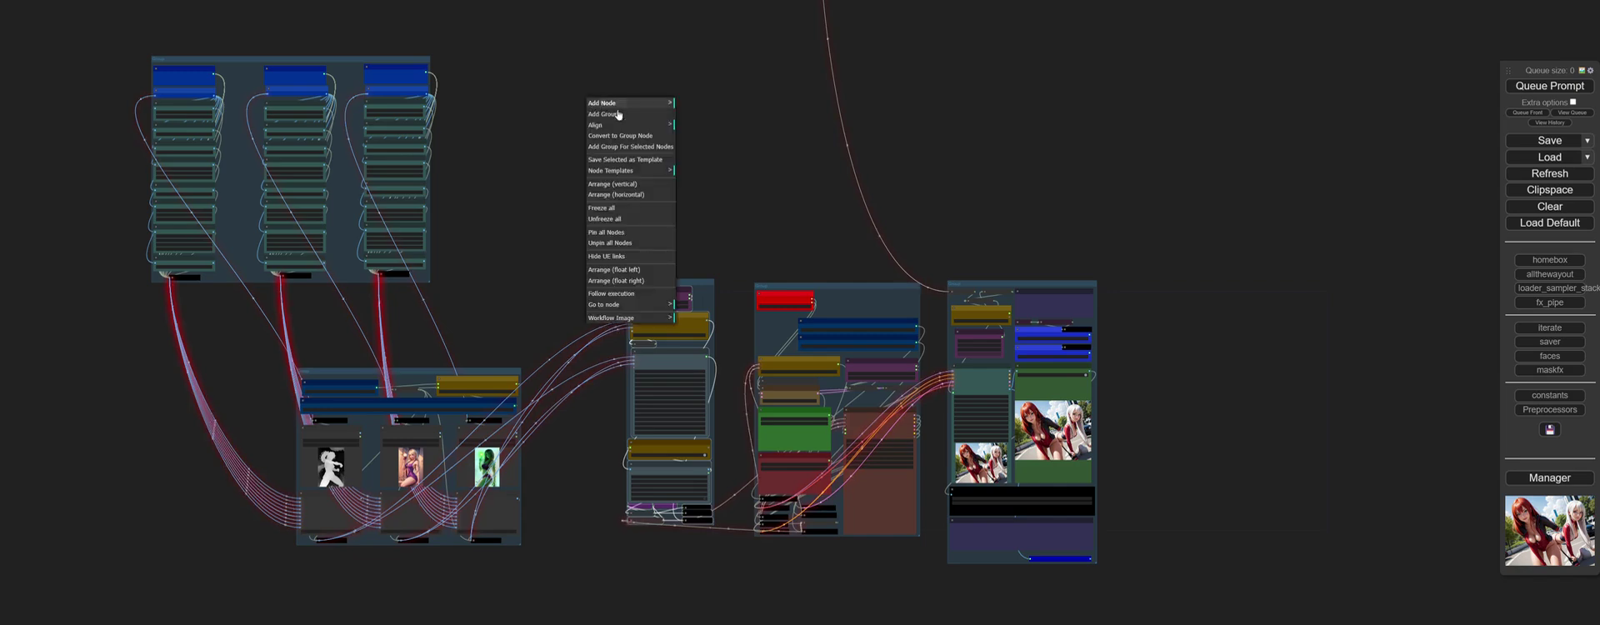
pyautogui.click(620, 264)
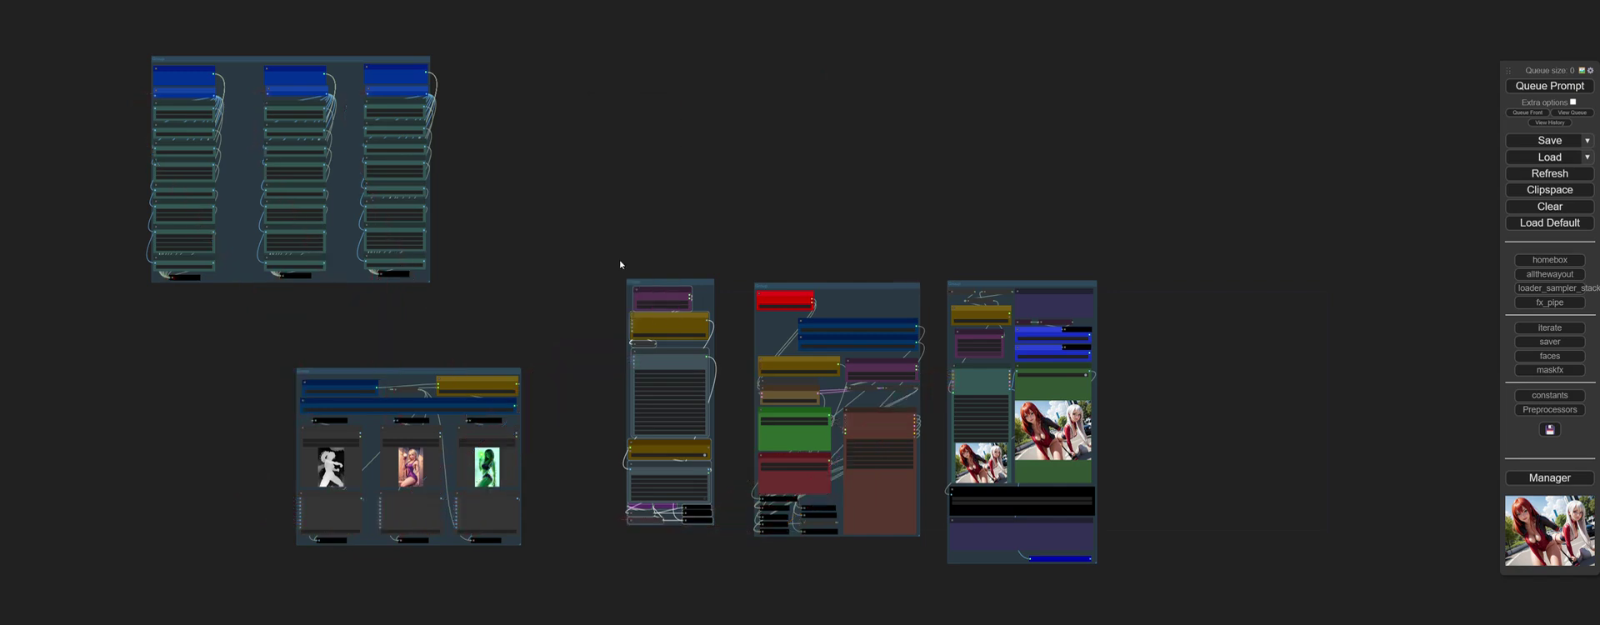
pyautogui.rightClick(581, 110)
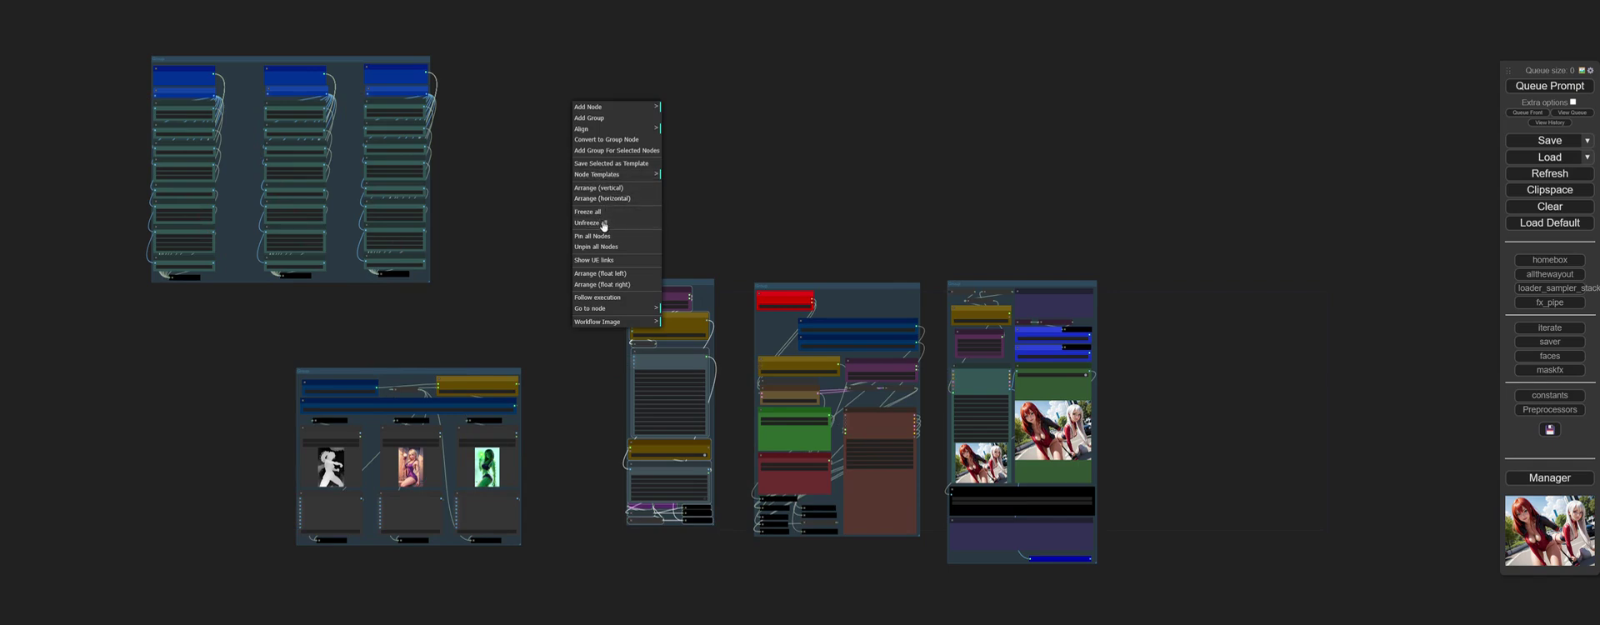
pyautogui.click(606, 265)
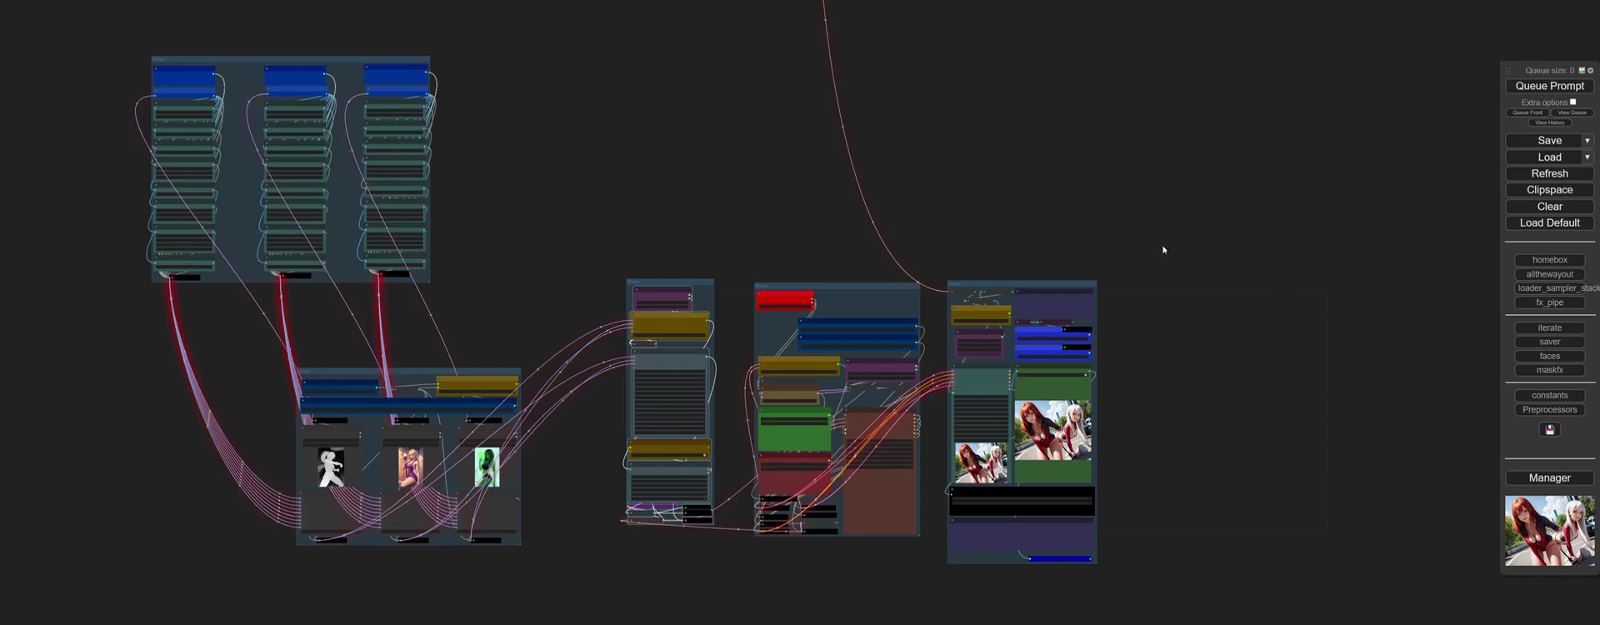
pyautogui.moveTo(1133, 185); pyautogui.dragTo(1007, 178)
# Shift the graph up-left and insert the 7_shima_fxpipe template node group.
pyautogui.scroll(-5, 1055, 271)
pyautogui.scroll(-2, 1055, 271)
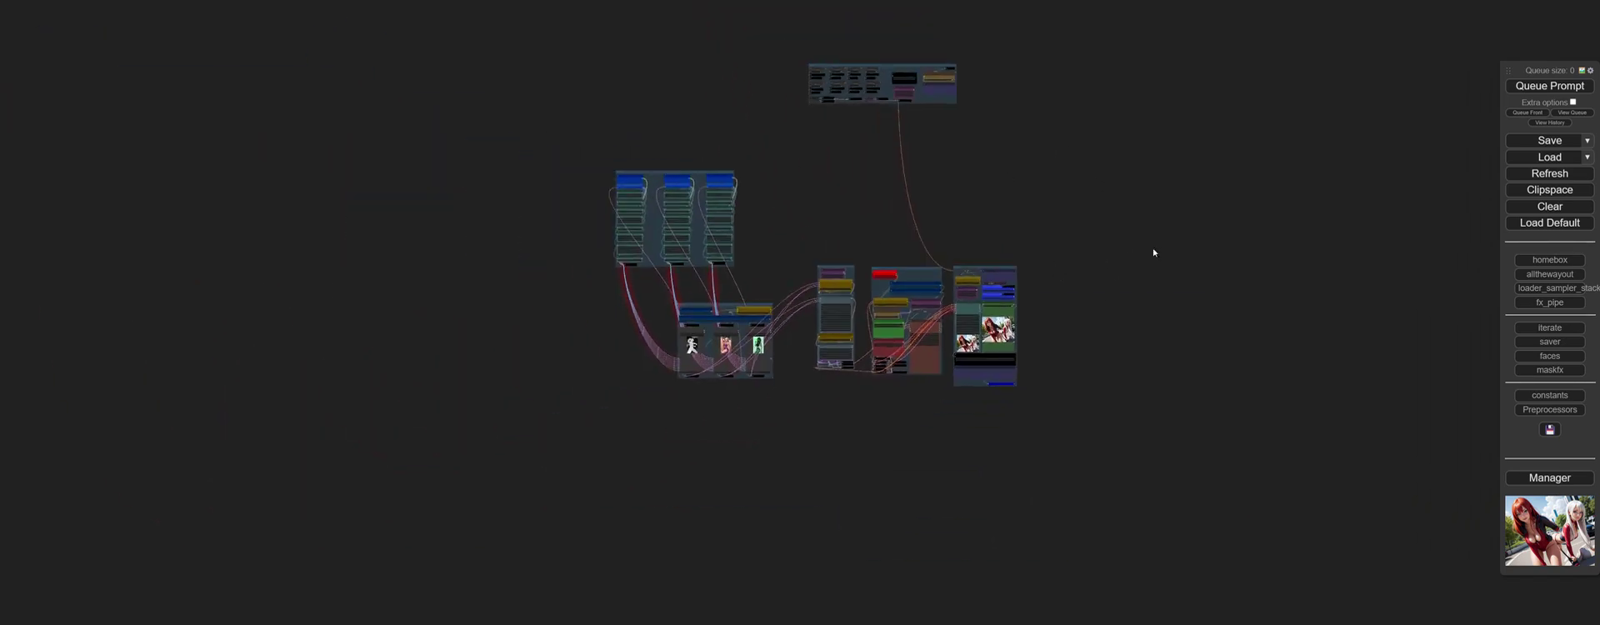
pyautogui.moveTo(1153, 250); pyautogui.dragTo(639, 146)
pyautogui.rightClick(589, 139)
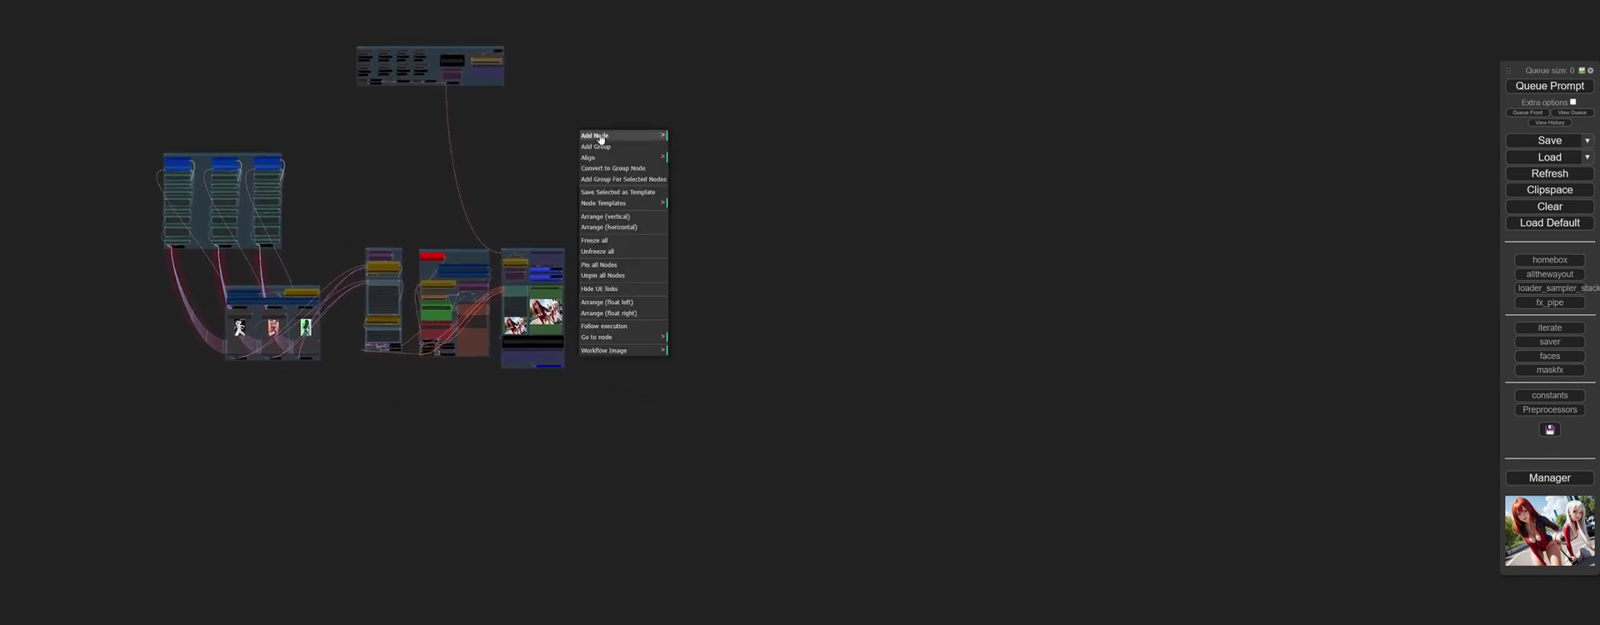
pyautogui.click(617, 206)
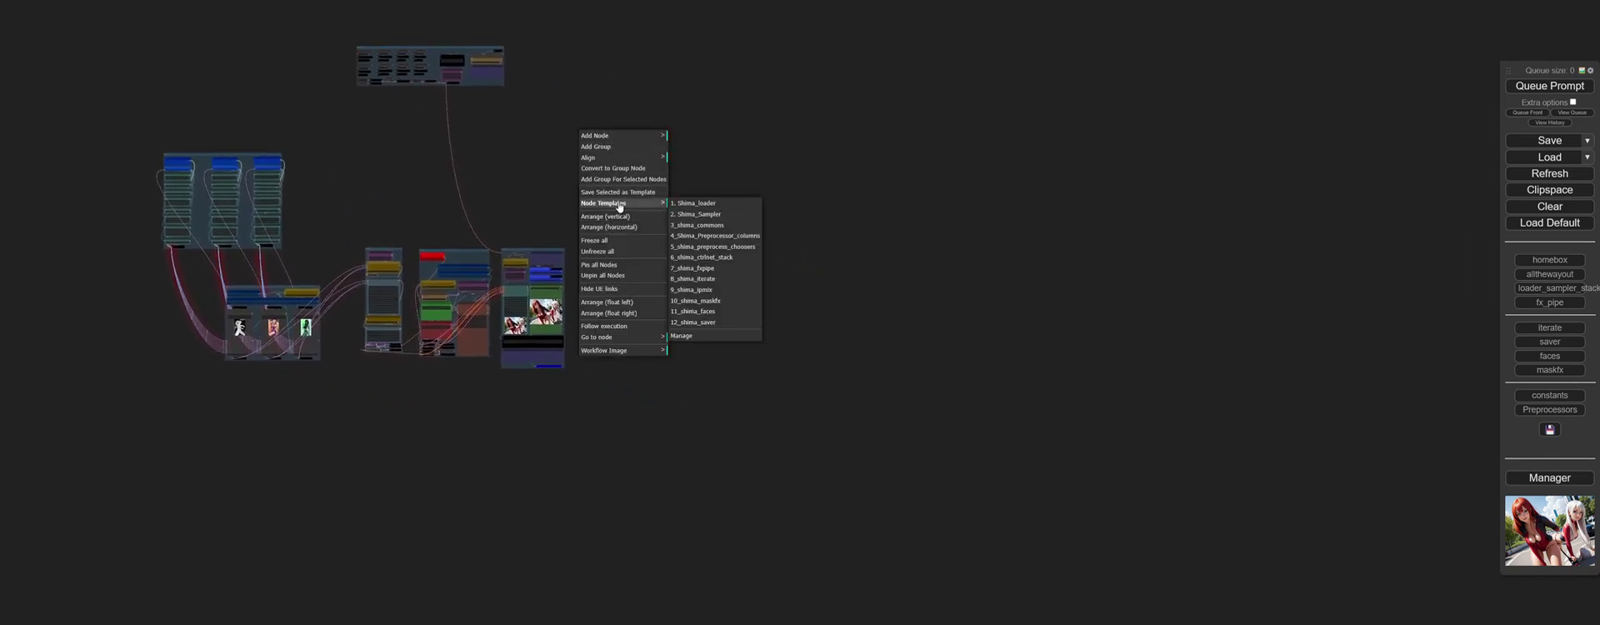
pyautogui.click(725, 269)
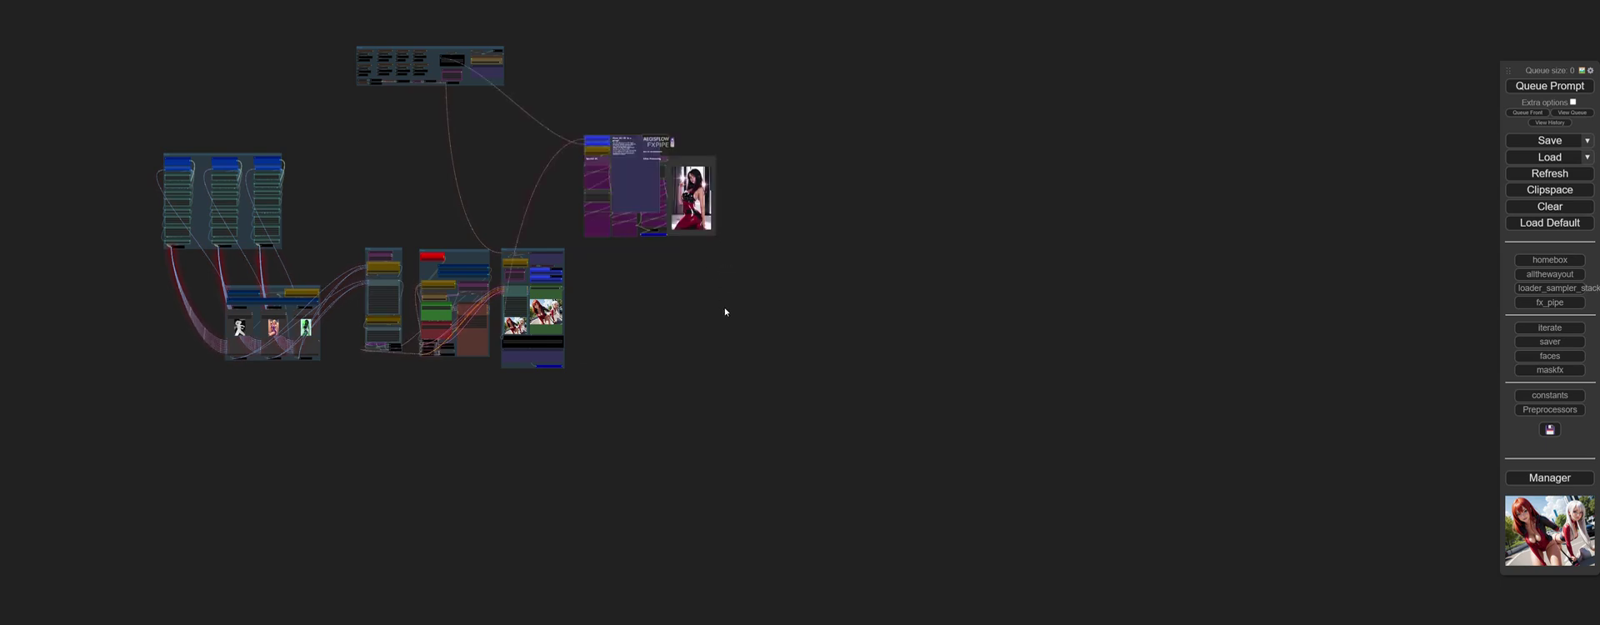
# Insert the 8_shima_iterate template node group.
pyautogui.rightClick(650, 263)
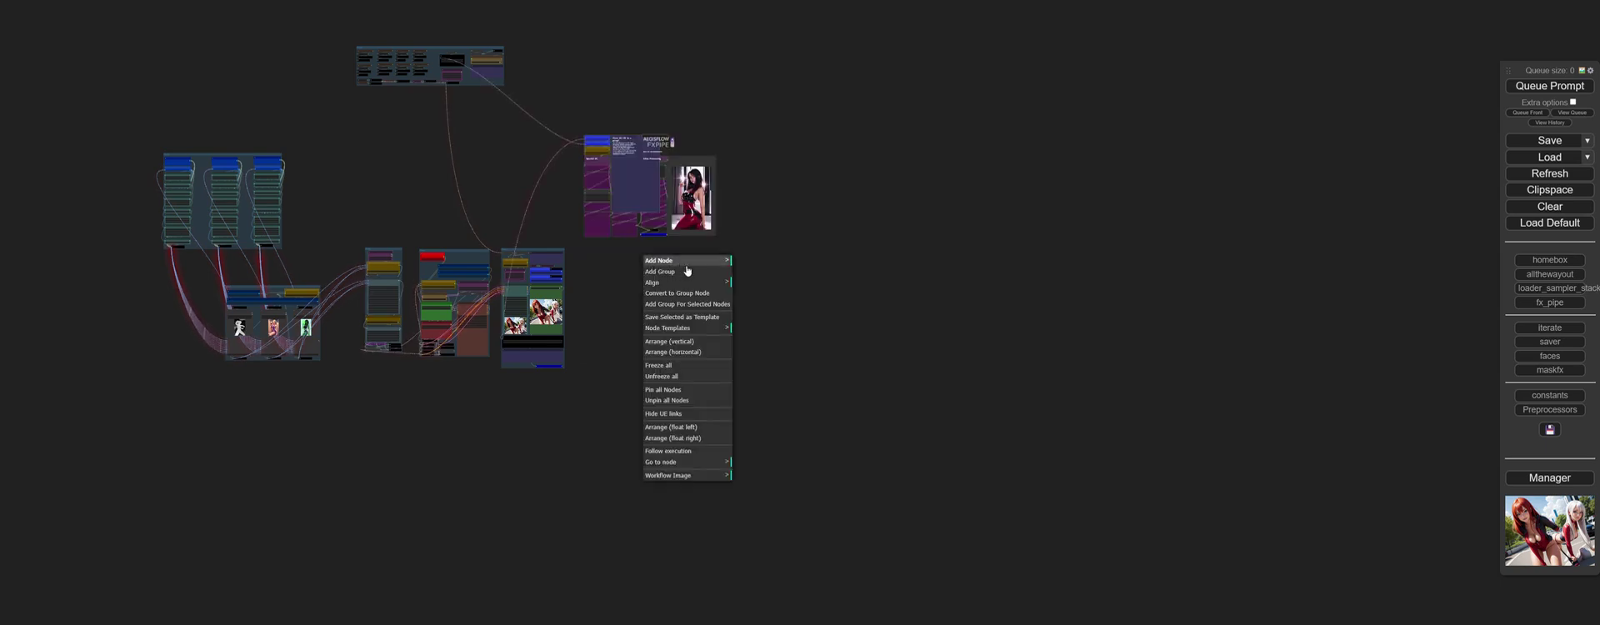
pyautogui.click(677, 328)
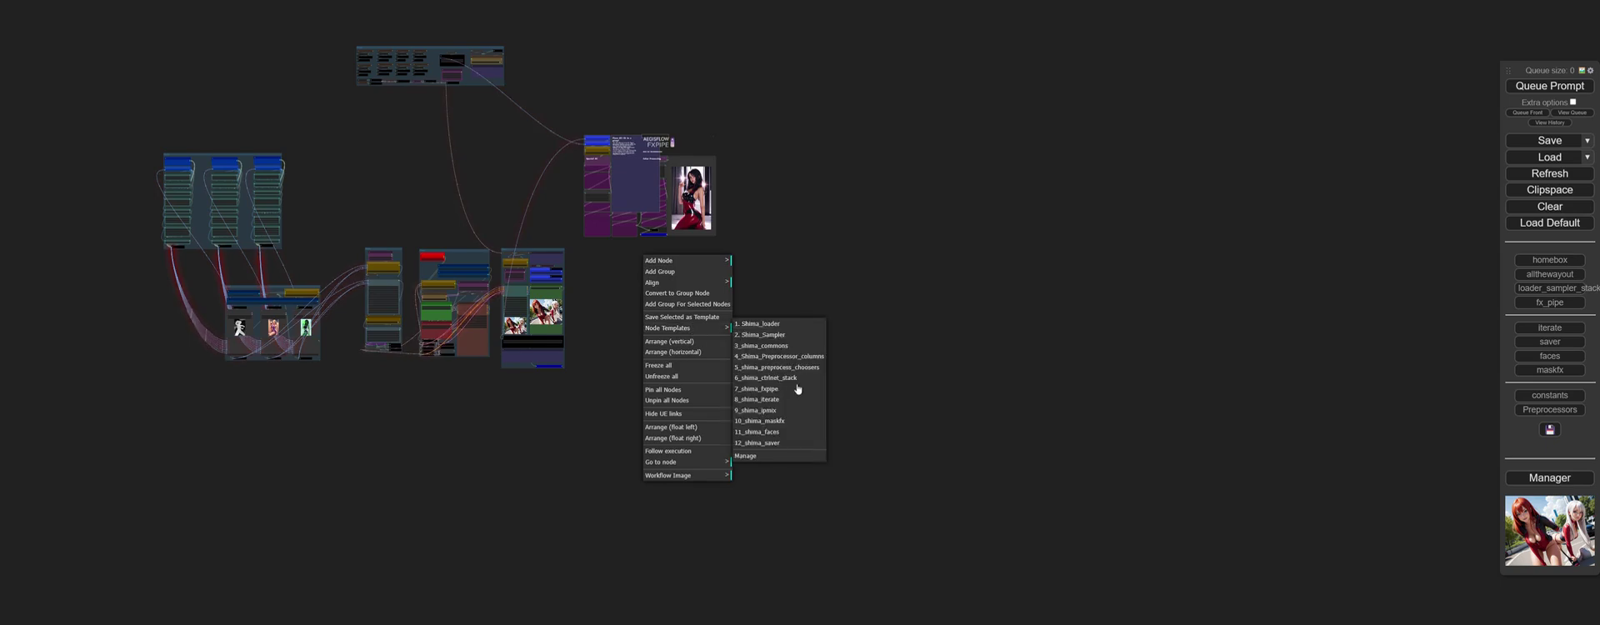
pyautogui.click(778, 400)
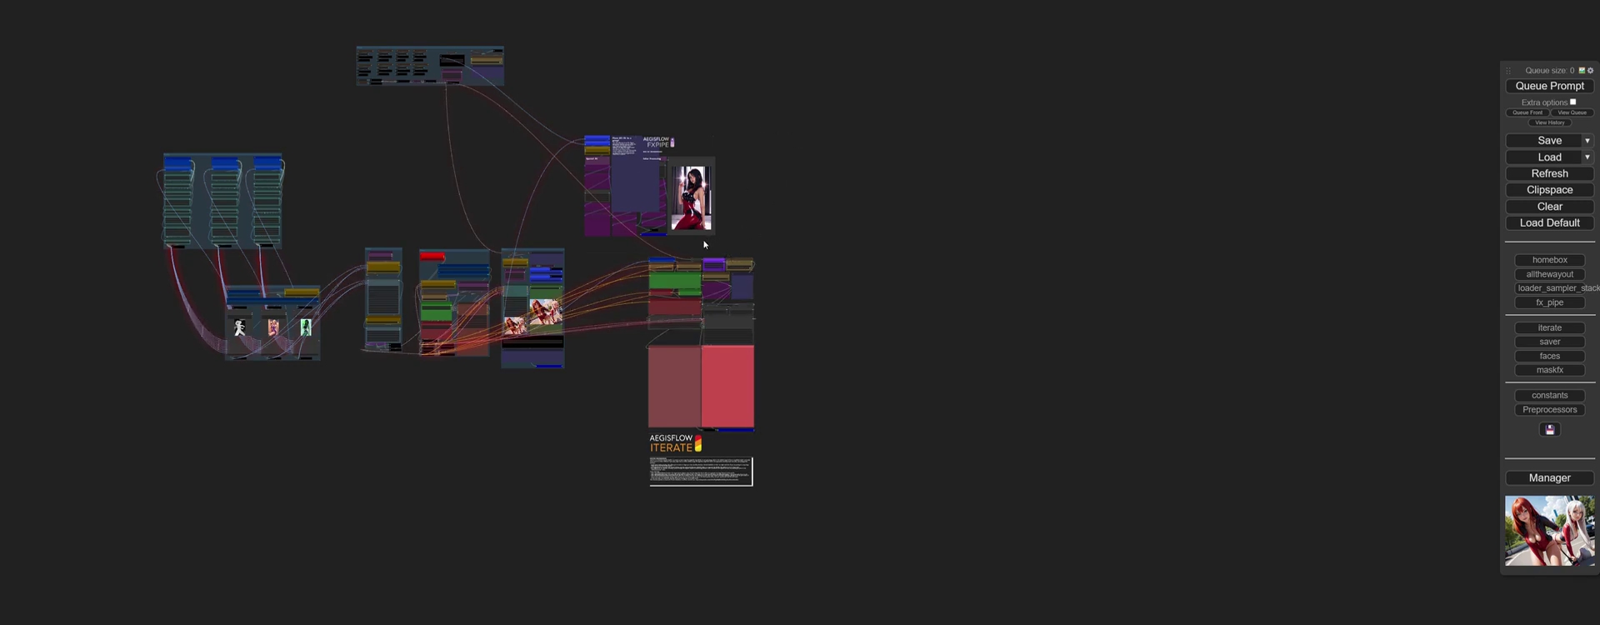
# Wrap the Aegisflow Iterate nodes in their own group.
pyautogui.moveTo(638, 248); pyautogui.dragTo(808, 575)
pyautogui.rightClick(771, 279)
pyautogui.click(802, 328)
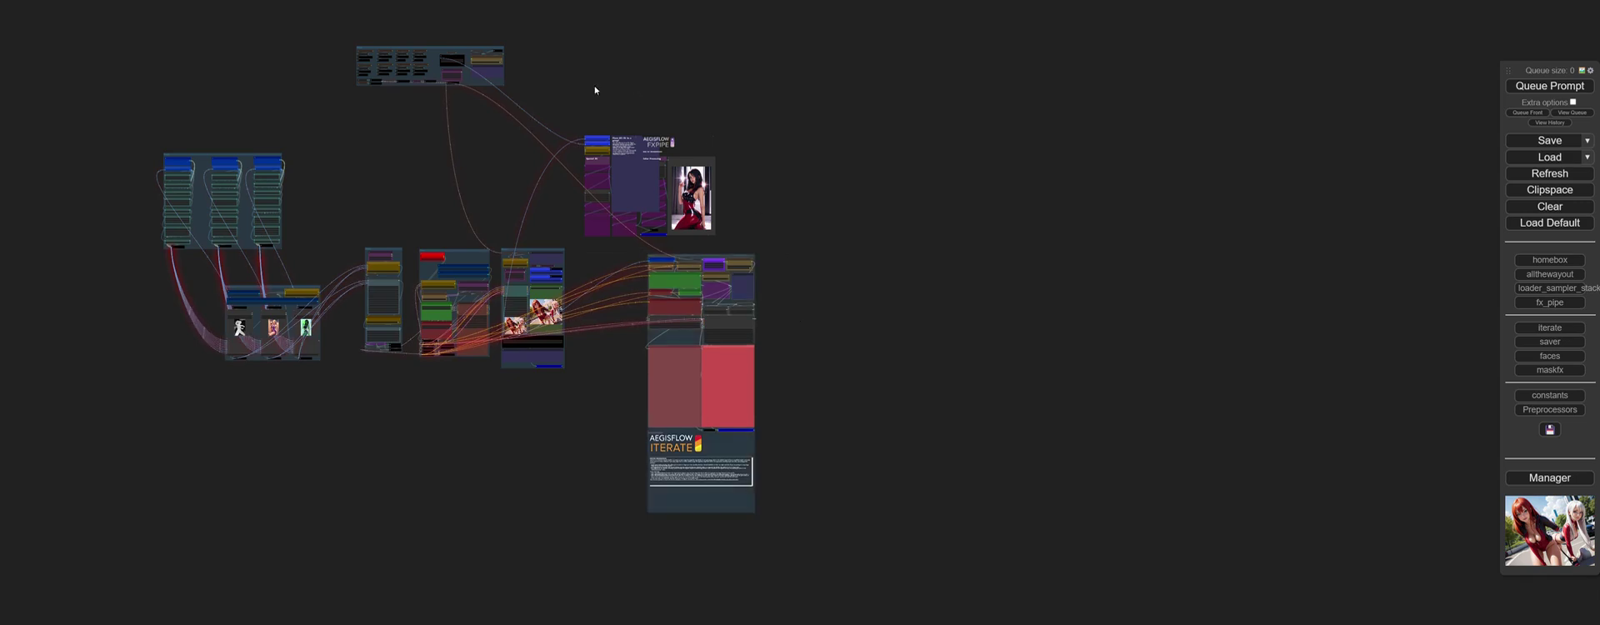
# Wrap the FXPIPE nodes above them in their own group.
pyautogui.moveTo(565, 110); pyautogui.dragTo(760, 250)
pyautogui.rightClick(752, 144)
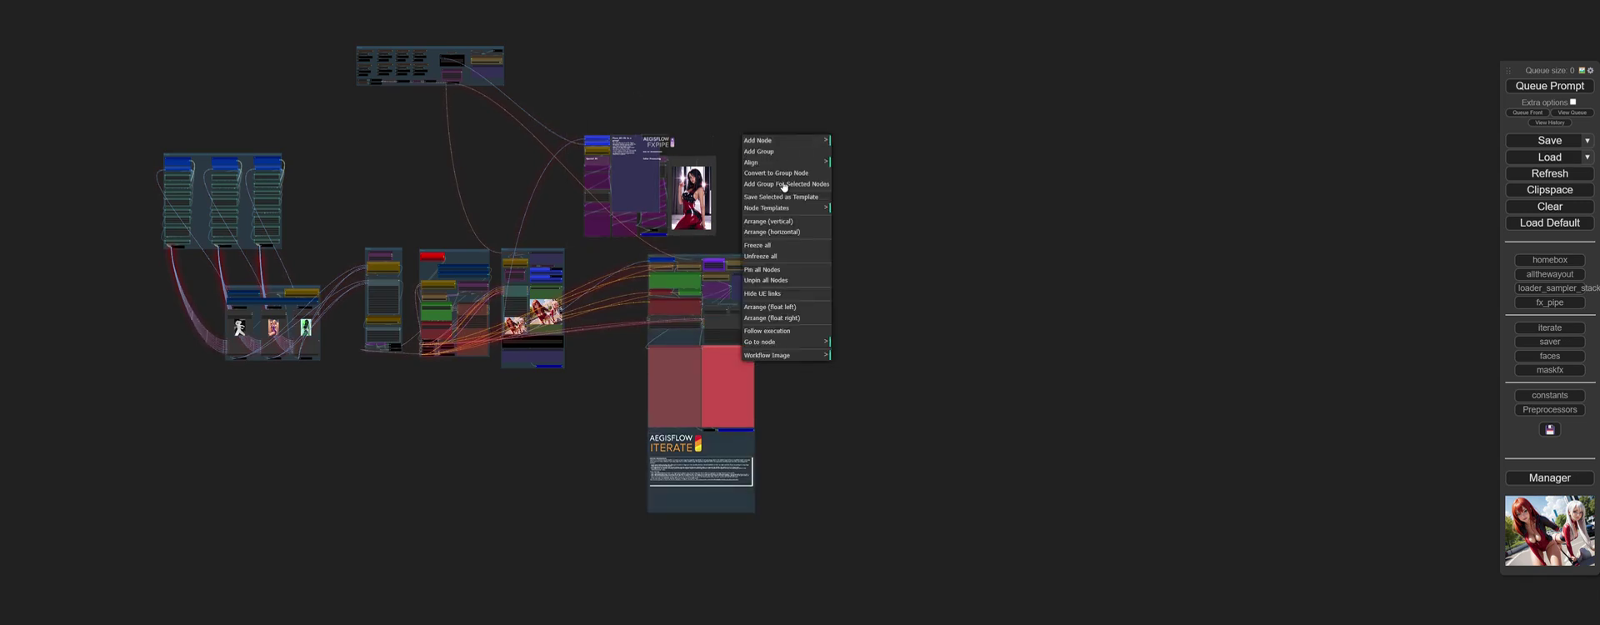
pyautogui.click(784, 185)
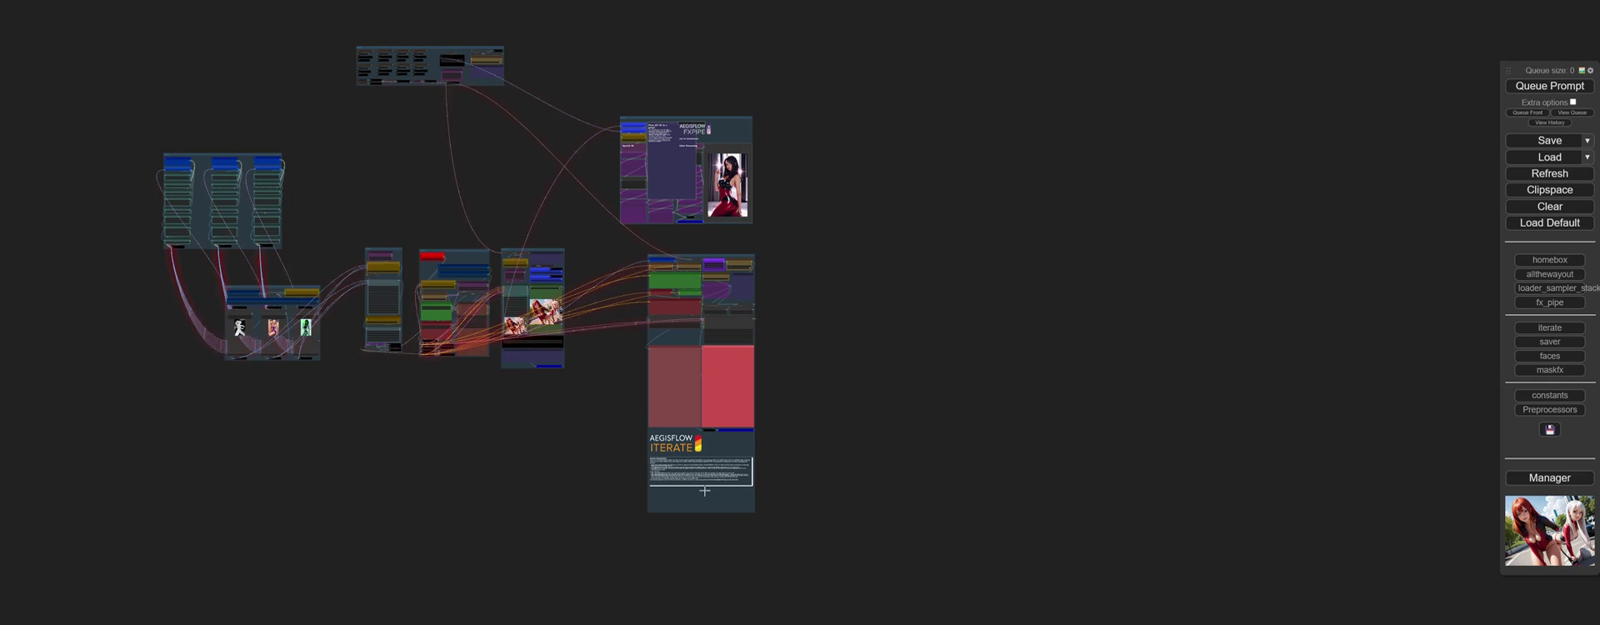
# Hide the Use Everywhere (UE) link wires through the canvas menu.
pyautogui.rightClick(783, 126)
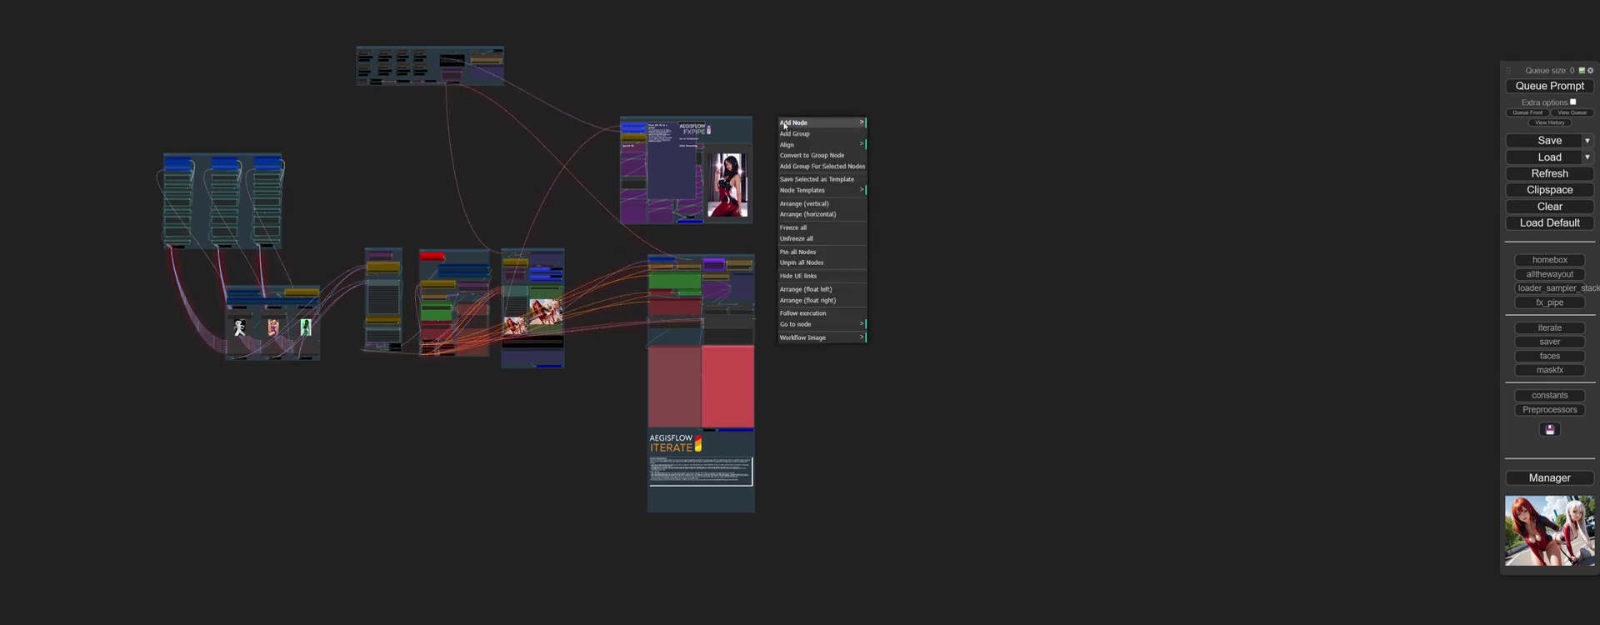
pyautogui.scroll(15, 528, 342)
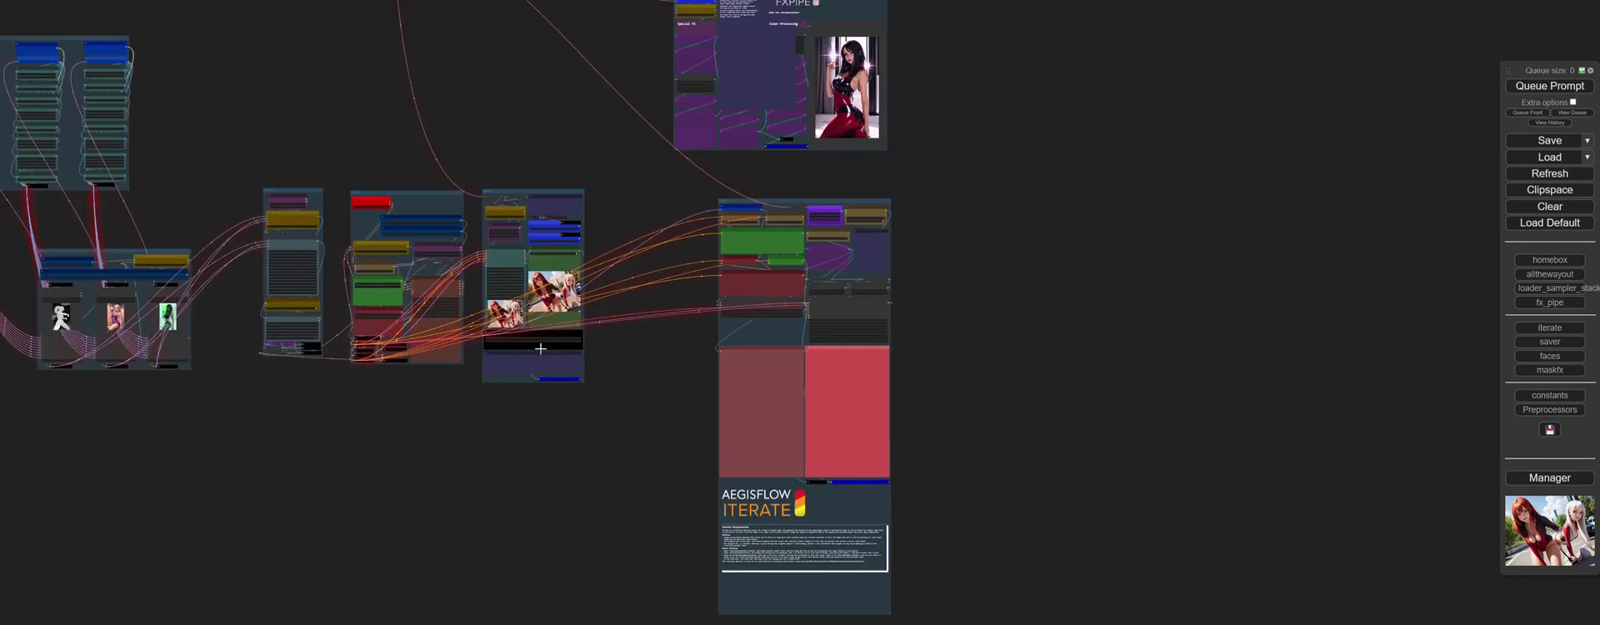
pyautogui.scroll(4, 657, 332)
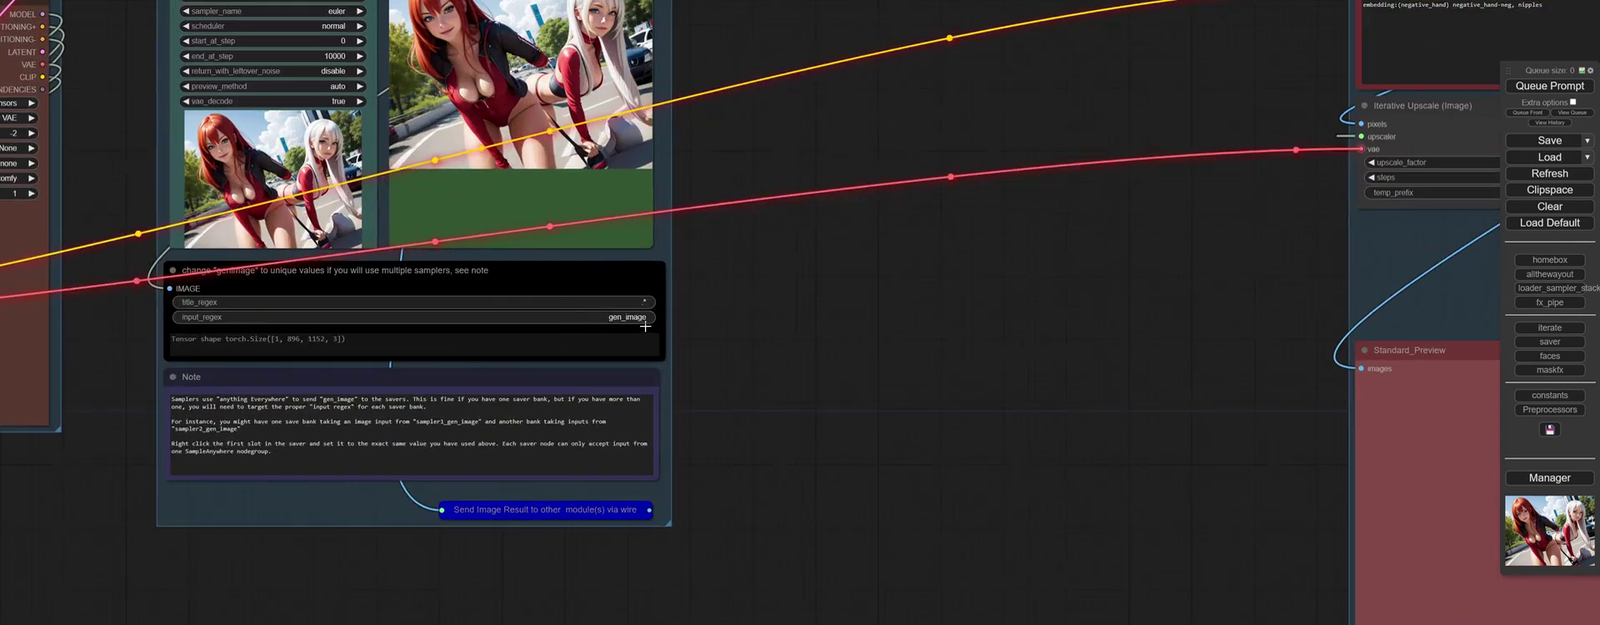
pyautogui.rightClick(795, 269)
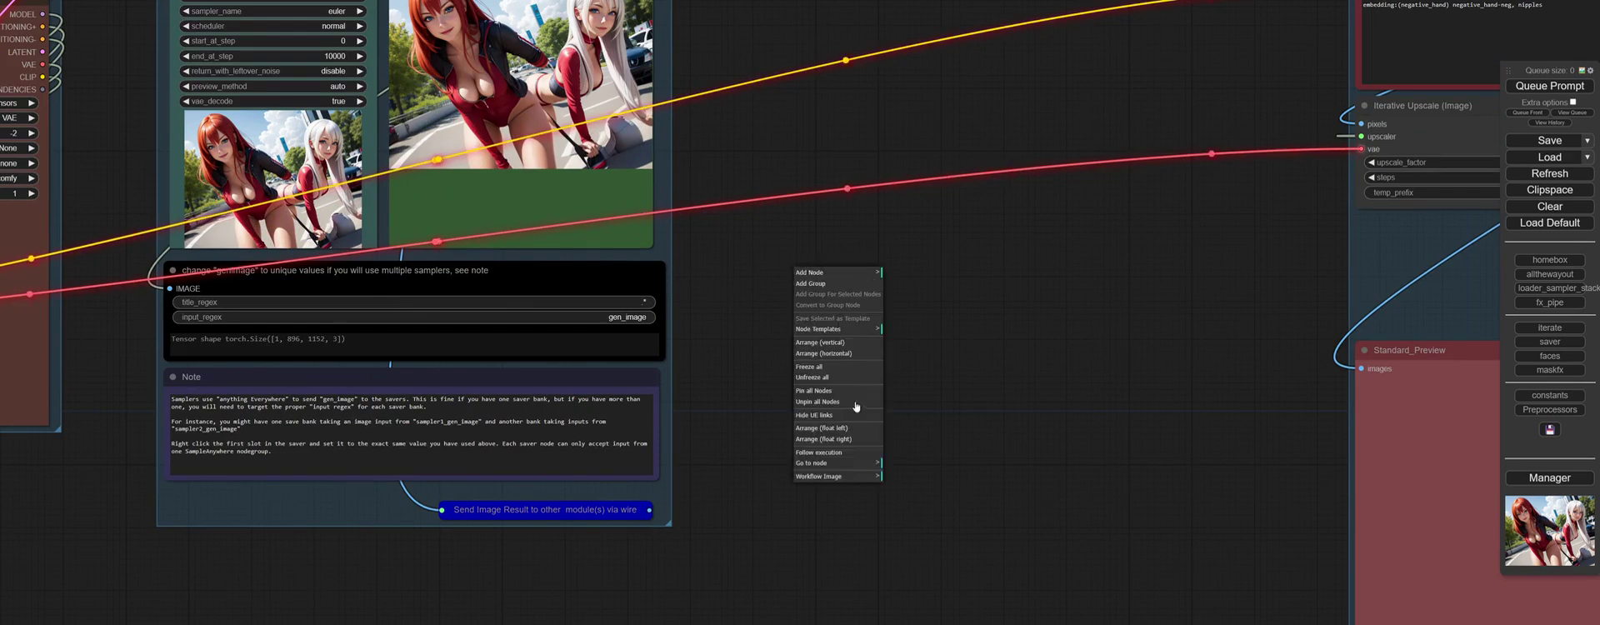
pyautogui.click(827, 415)
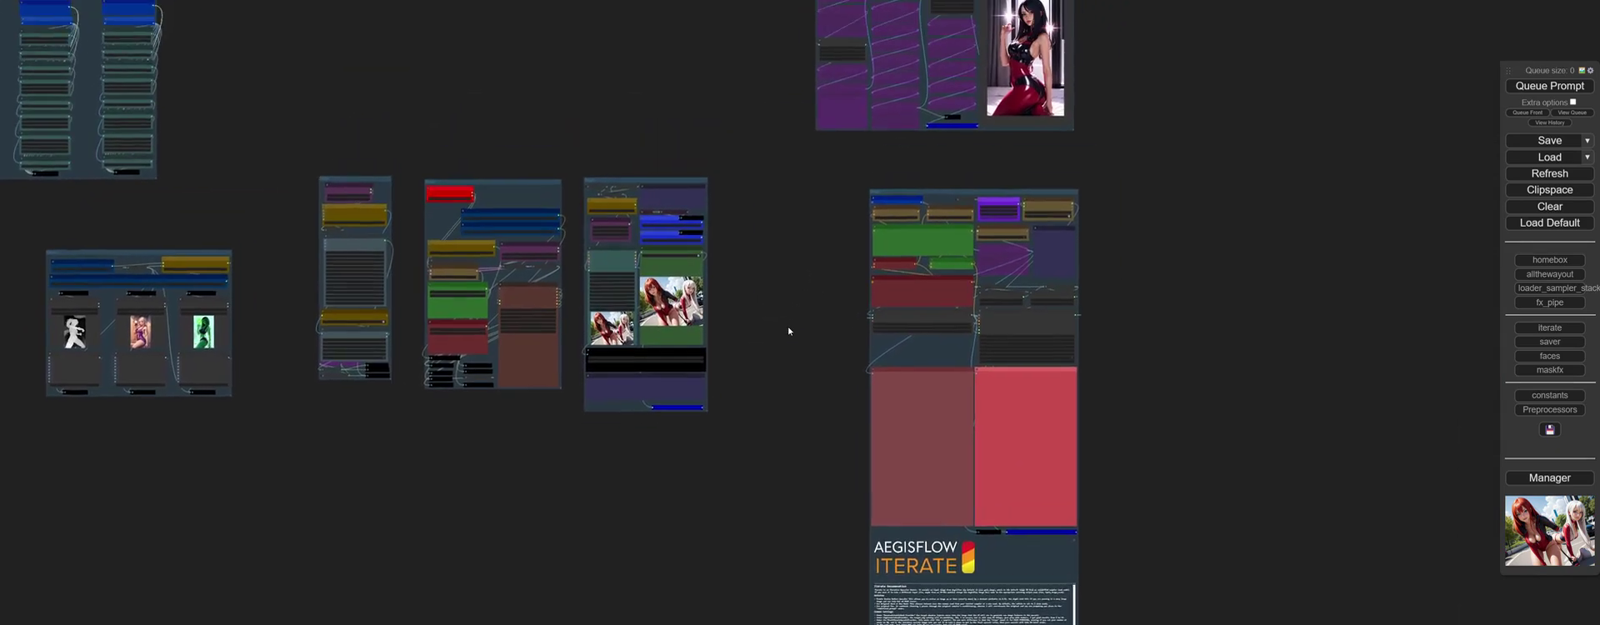
# Insert the '2. Shima_Sampler' node template and wrap its nodes in a new group.
pyautogui.rightClick(636, 338)
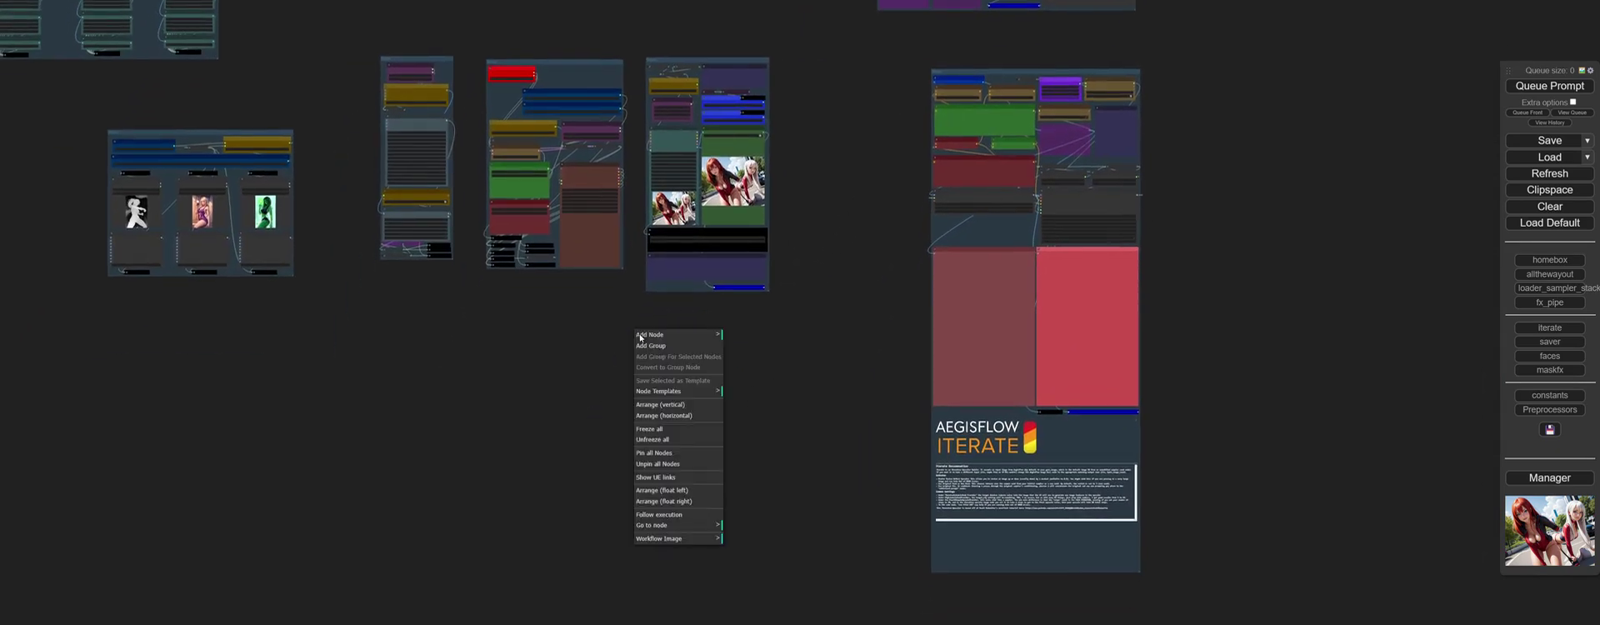
pyautogui.click(688, 337)
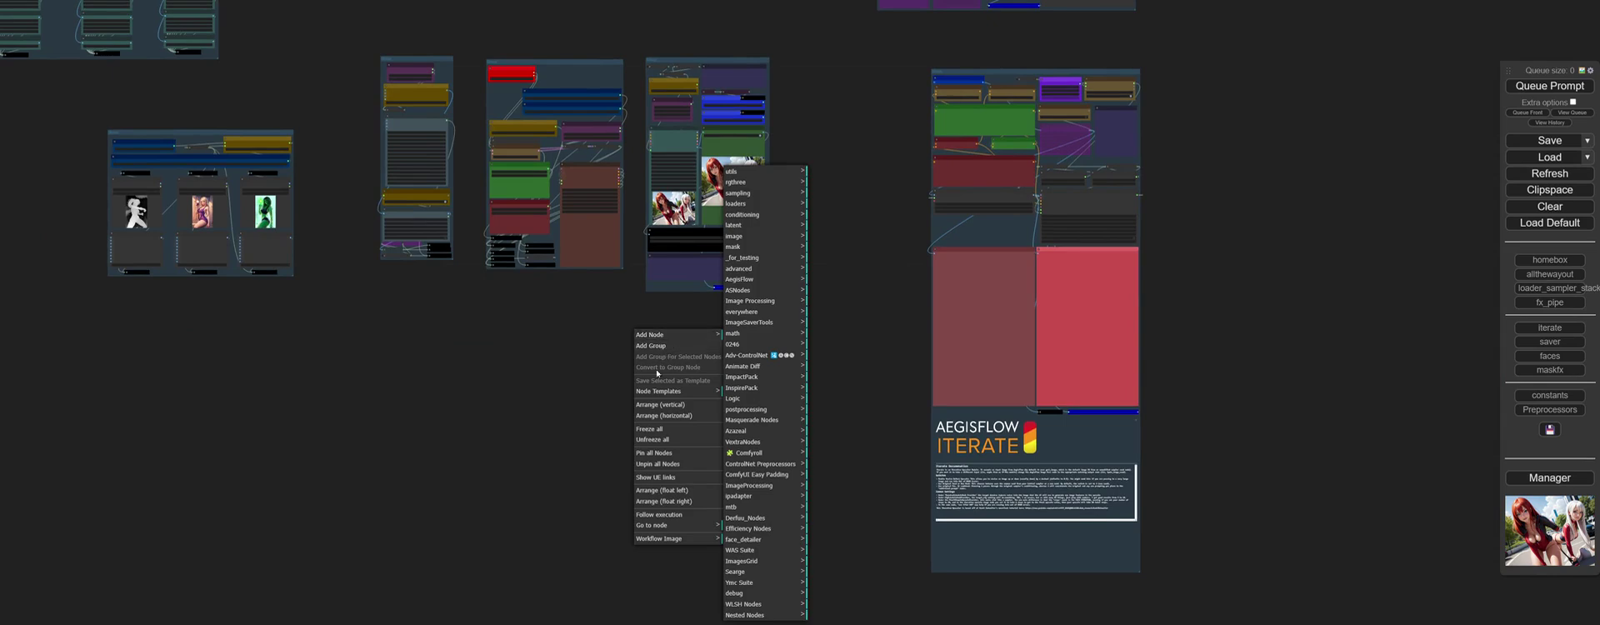
pyautogui.click(692, 391)
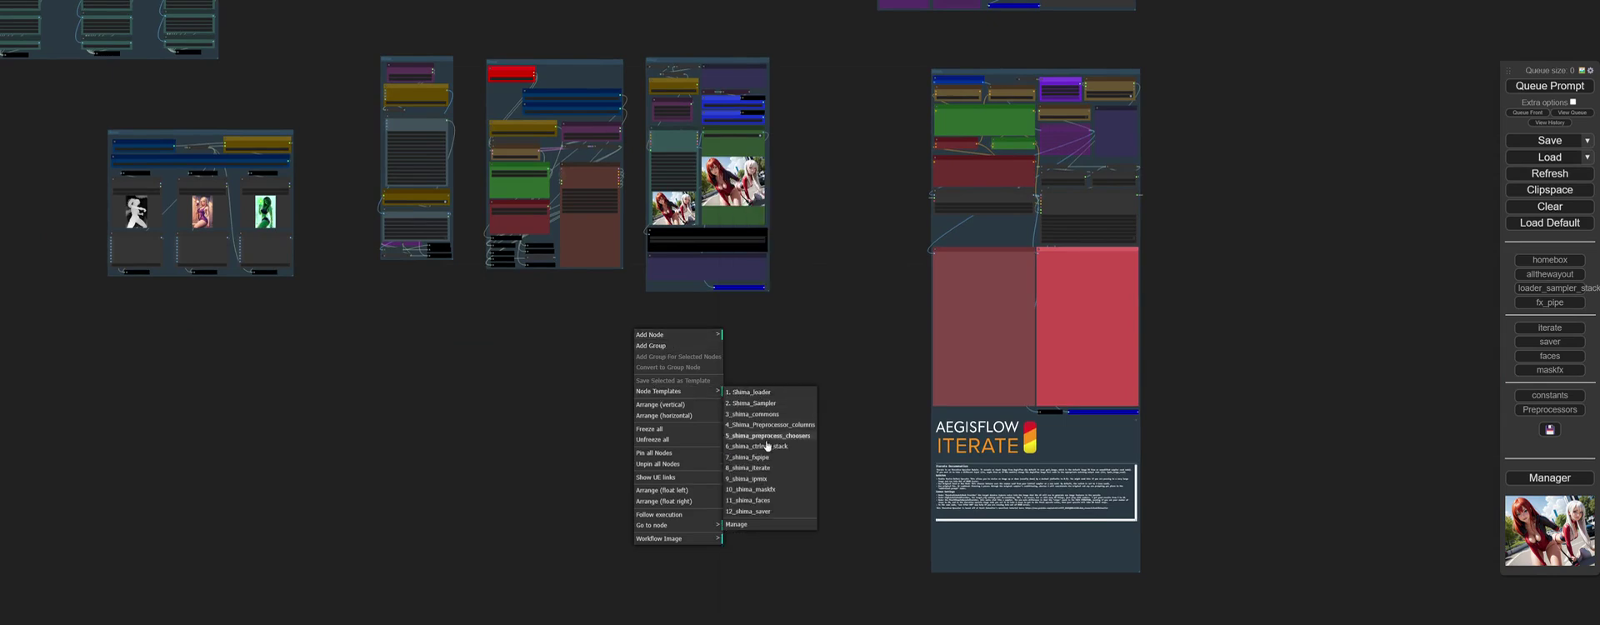
pyautogui.click(776, 406)
pyautogui.rightClick(591, 319)
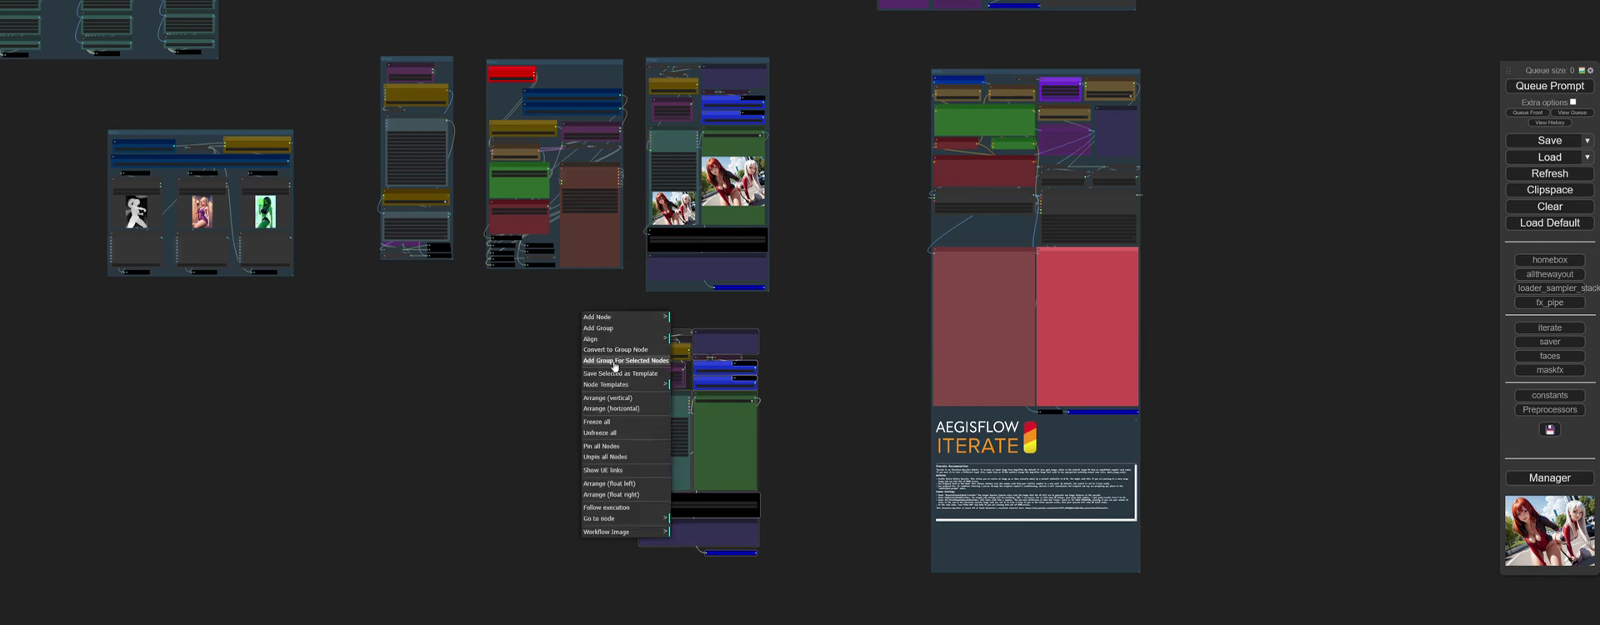
pyautogui.click(616, 360)
# Change the sampler's input_regex from gen_image to Sampler2.
pyautogui.scroll(10, 733, 498)
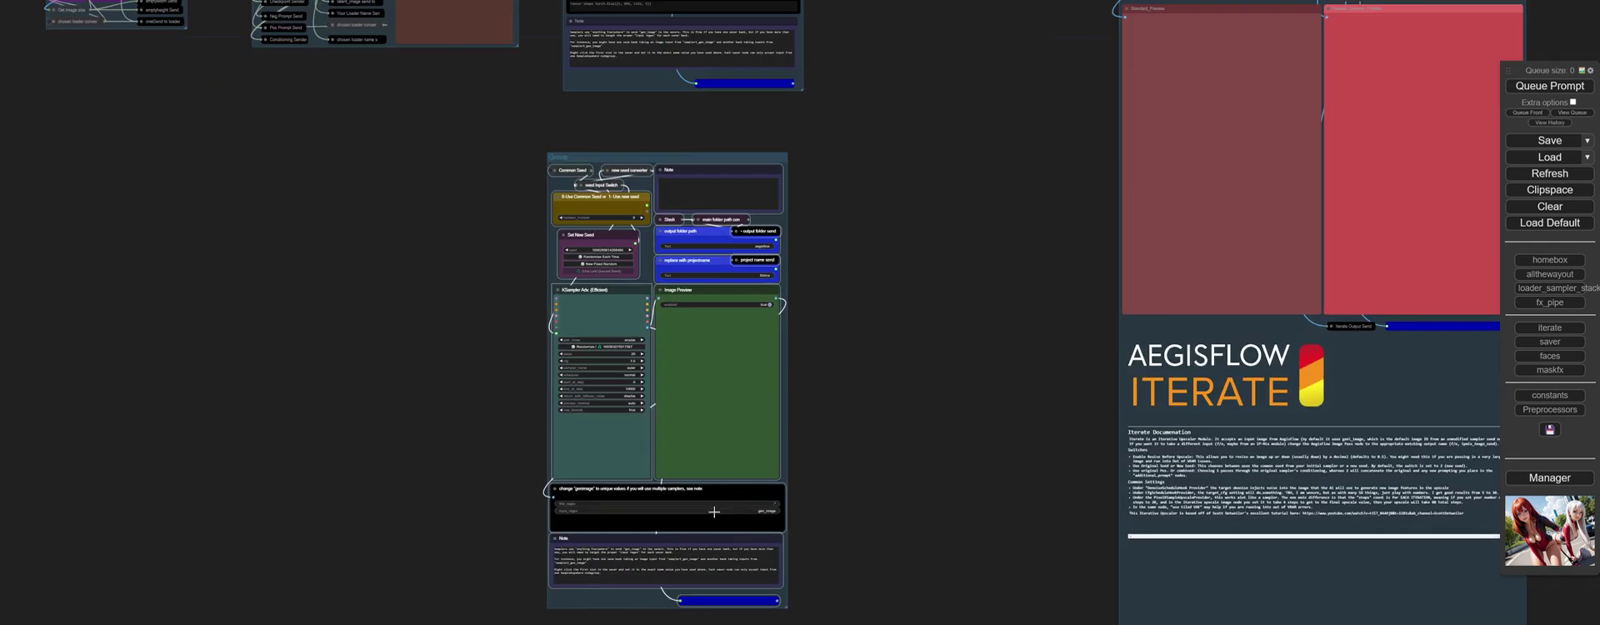
pyautogui.click(799, 509)
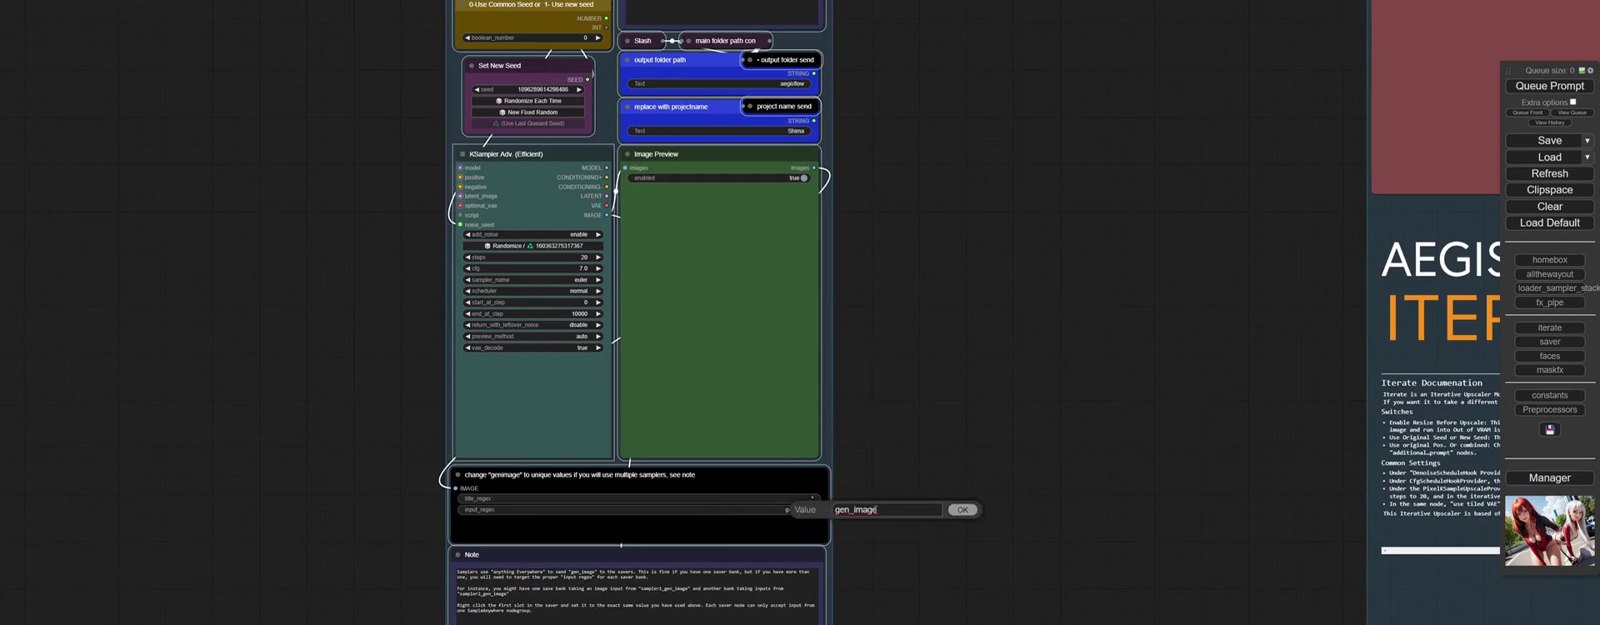
pyautogui.hotkey('ctrl', 'a')
pyautogui.write('Sam')
pyautogui.press('Return')
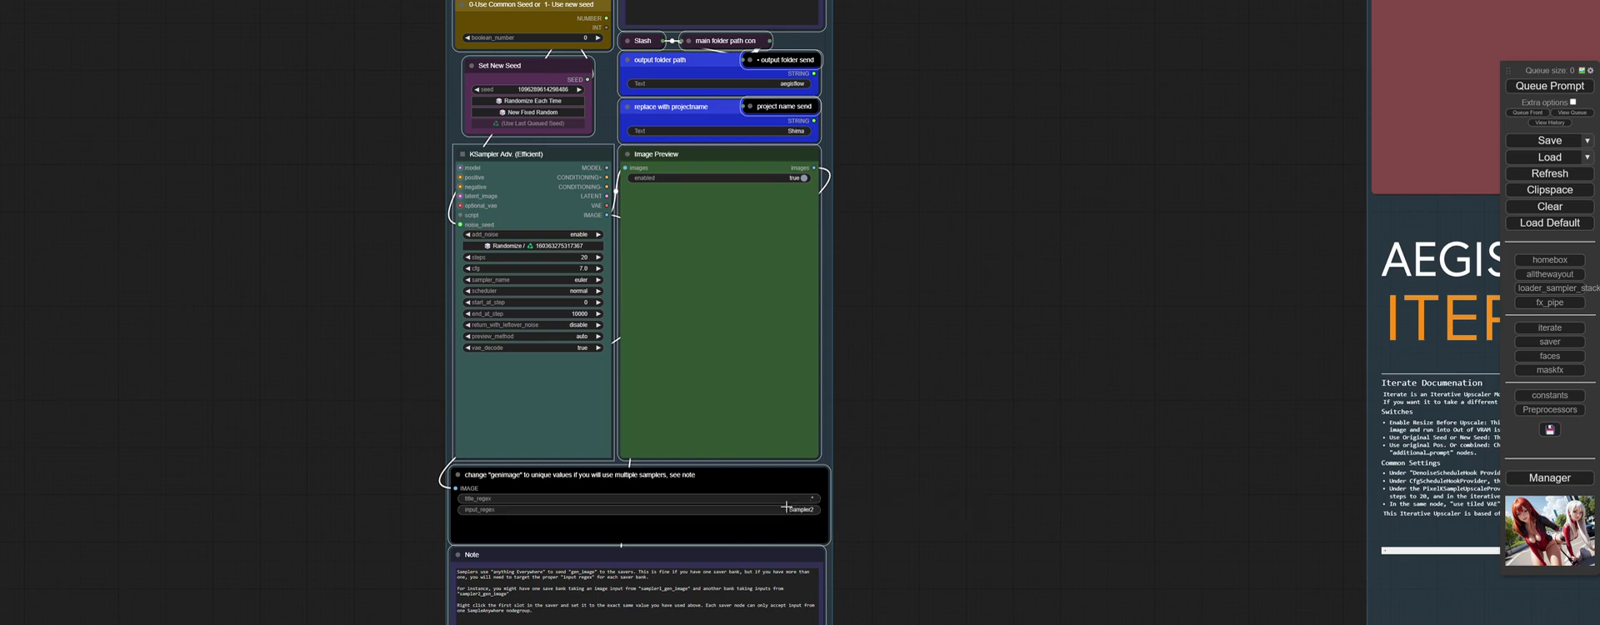
# Rename the Aegisflow Image Pass input slot from gen_image to 'Sampler2'.
pyautogui.scroll(-8, 886, 379)
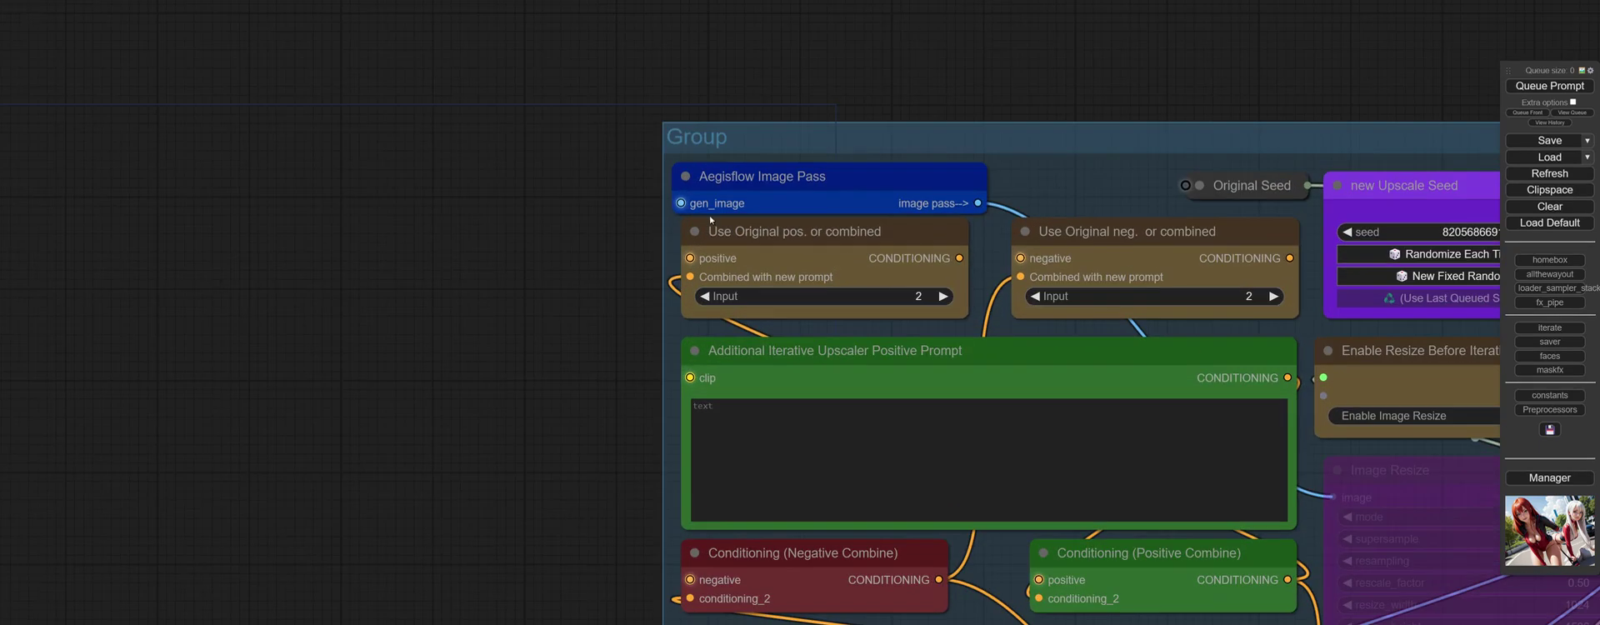
pyautogui.rightClick(752, 230)
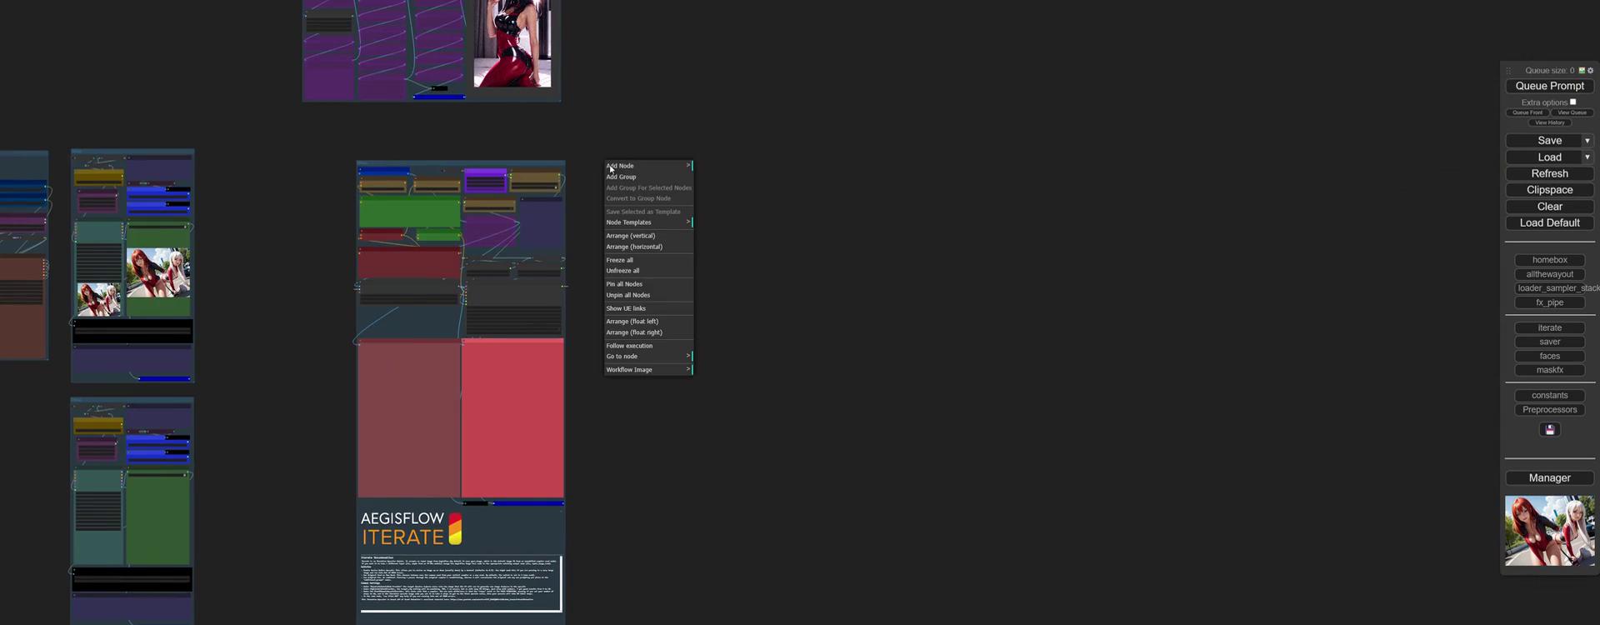
pyautogui.click(658, 224)
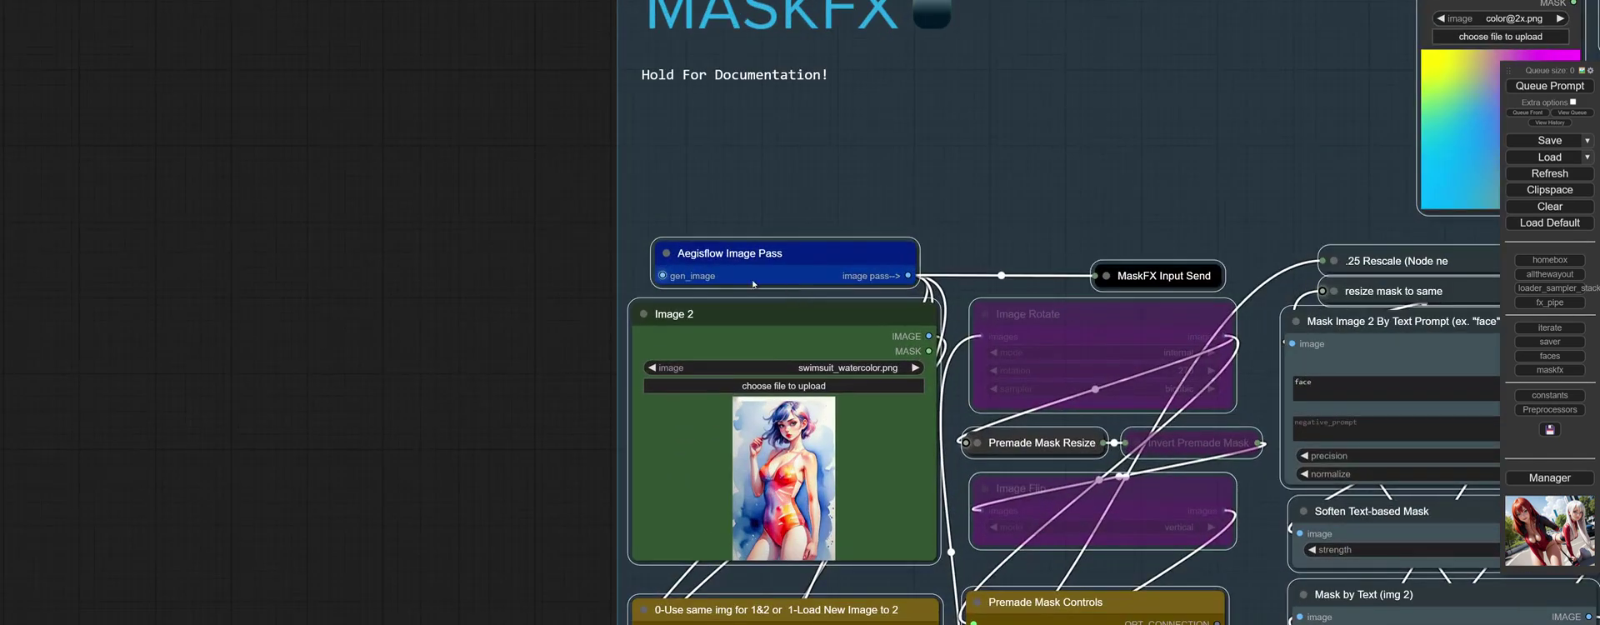
pyautogui.doubleClick(663, 275)
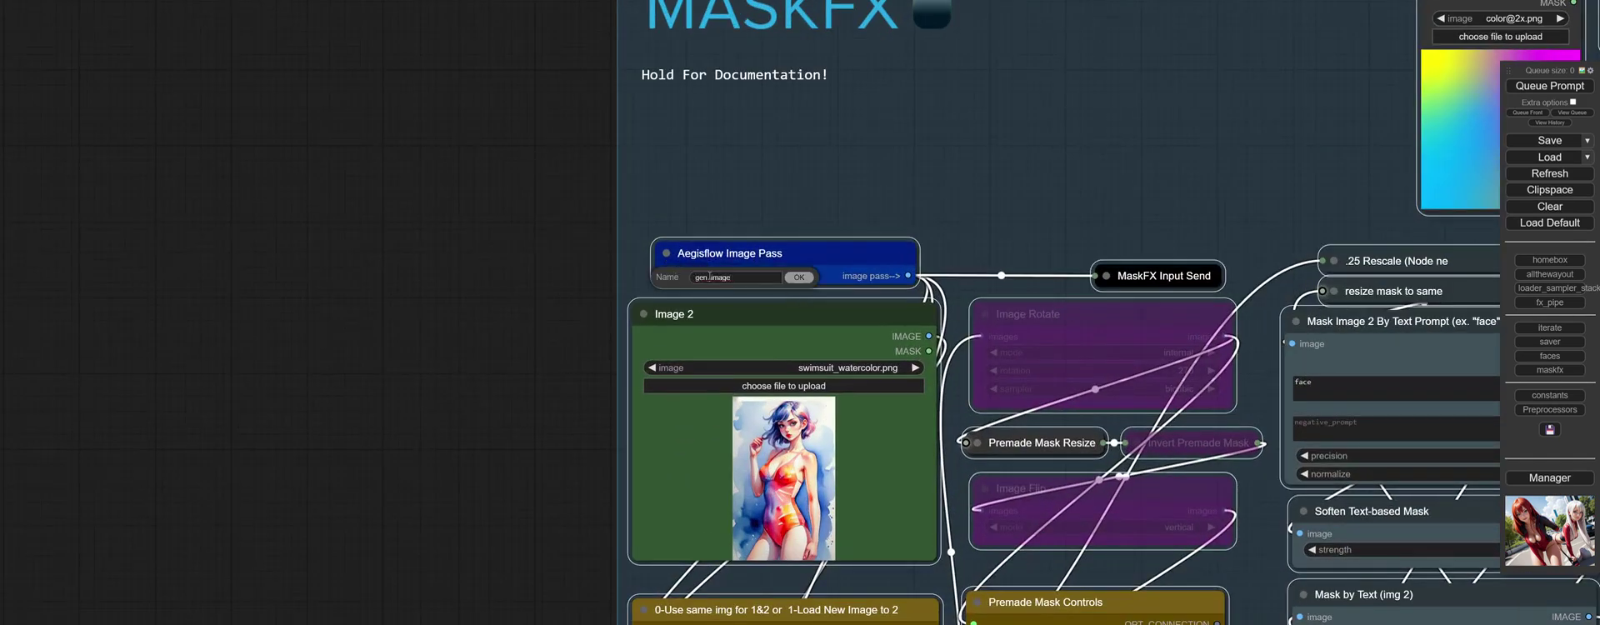
pyautogui.doubleClick(710, 276)
pyautogui.write('Sampler2')
pyautogui.press('Return')
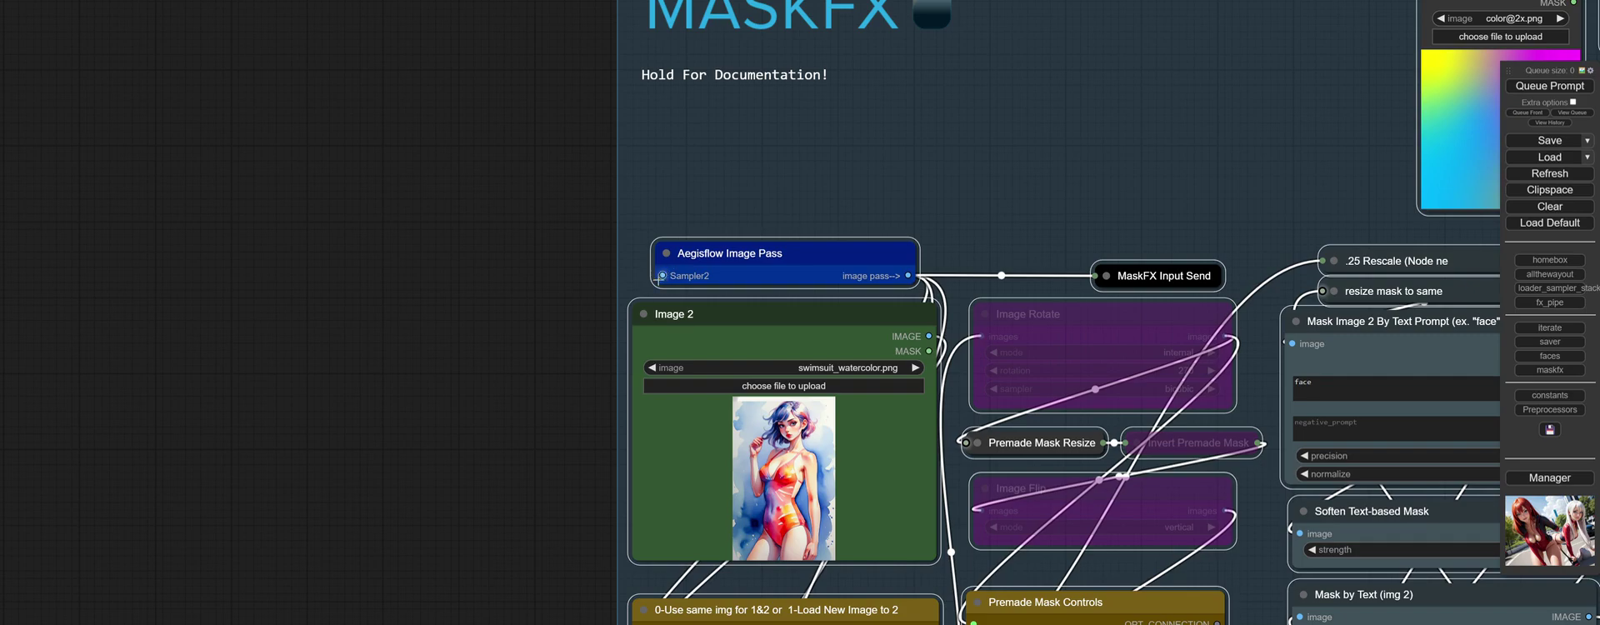
# Pan and zoom to the loader group holding the red 'Delete if wiring controlnets' node.
pyautogui.scroll(-15, 429, 446)
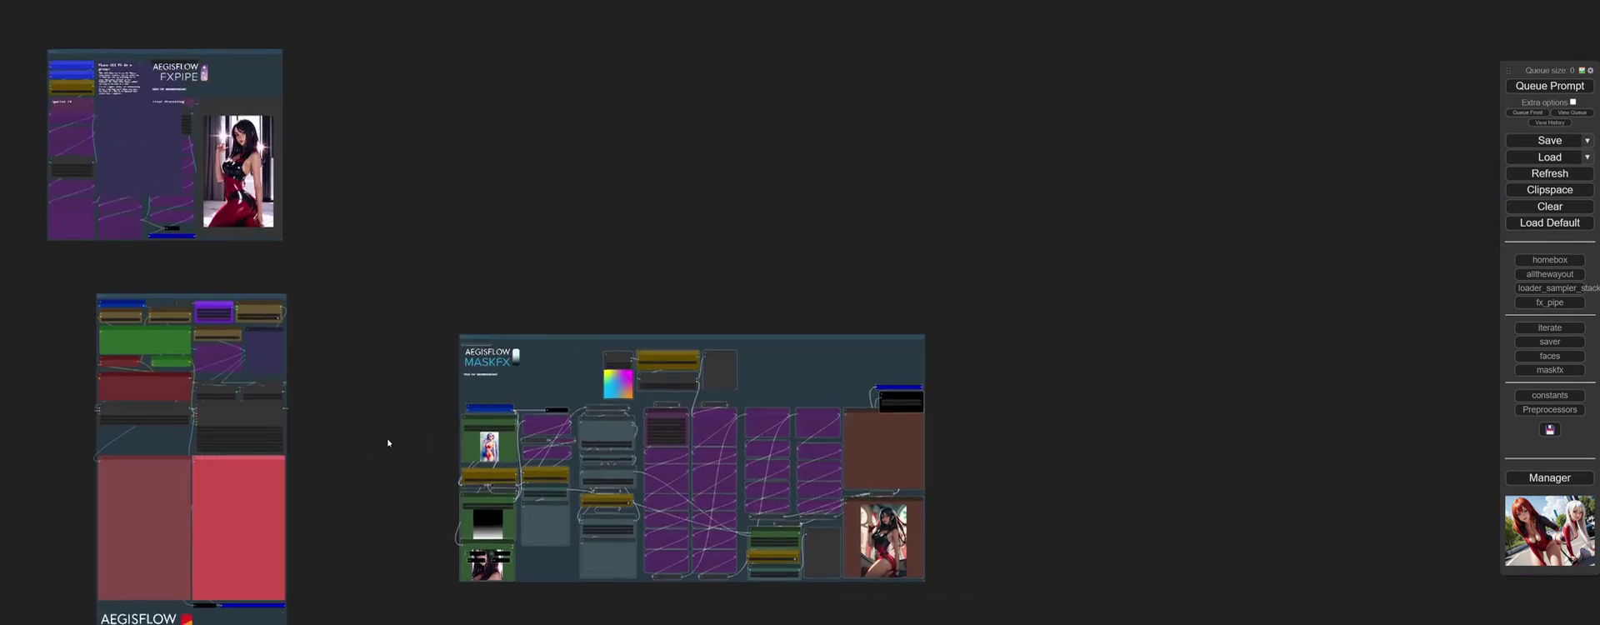
pyautogui.moveTo(388, 442); pyautogui.dragTo(619, 289)
pyautogui.scroll(-3, 614, 329)
pyautogui.scroll(3, 613, 322)
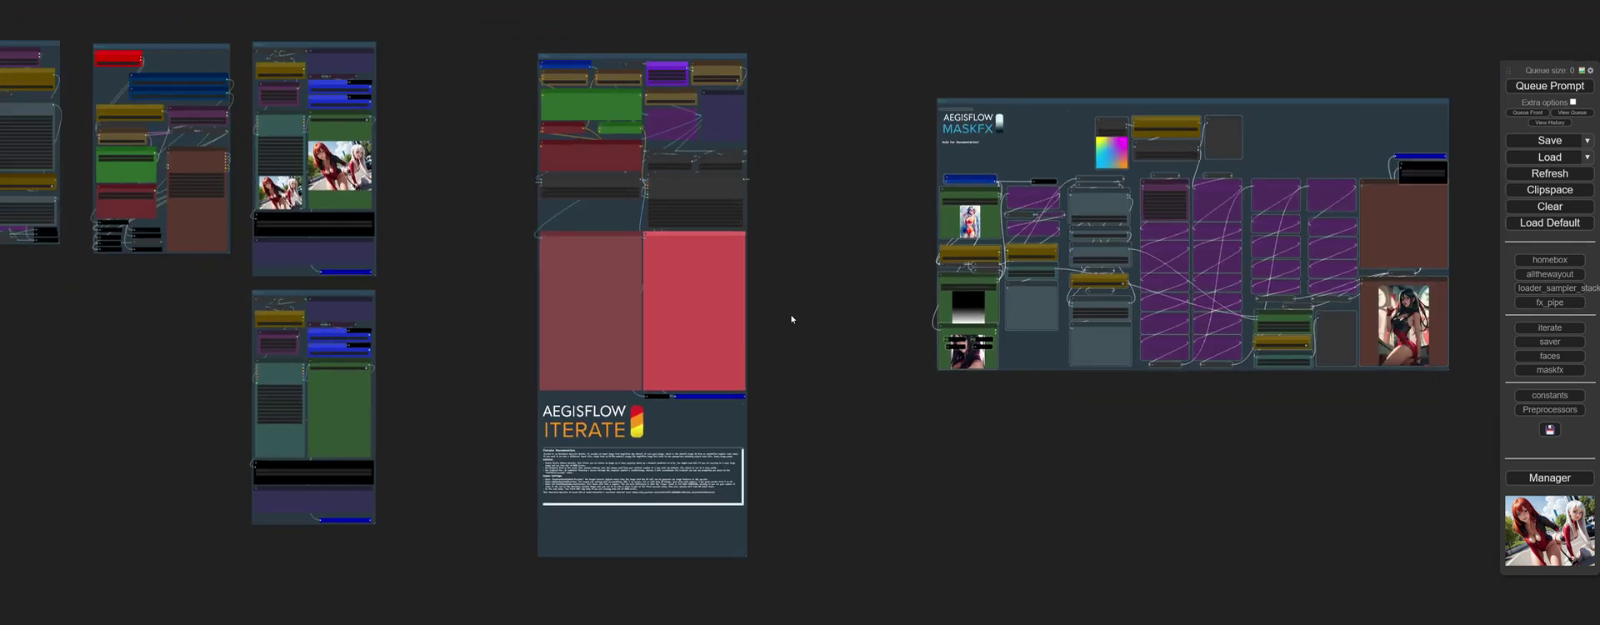
pyautogui.scroll(3, 793, 321)
pyautogui.scroll(-8, 808, 315)
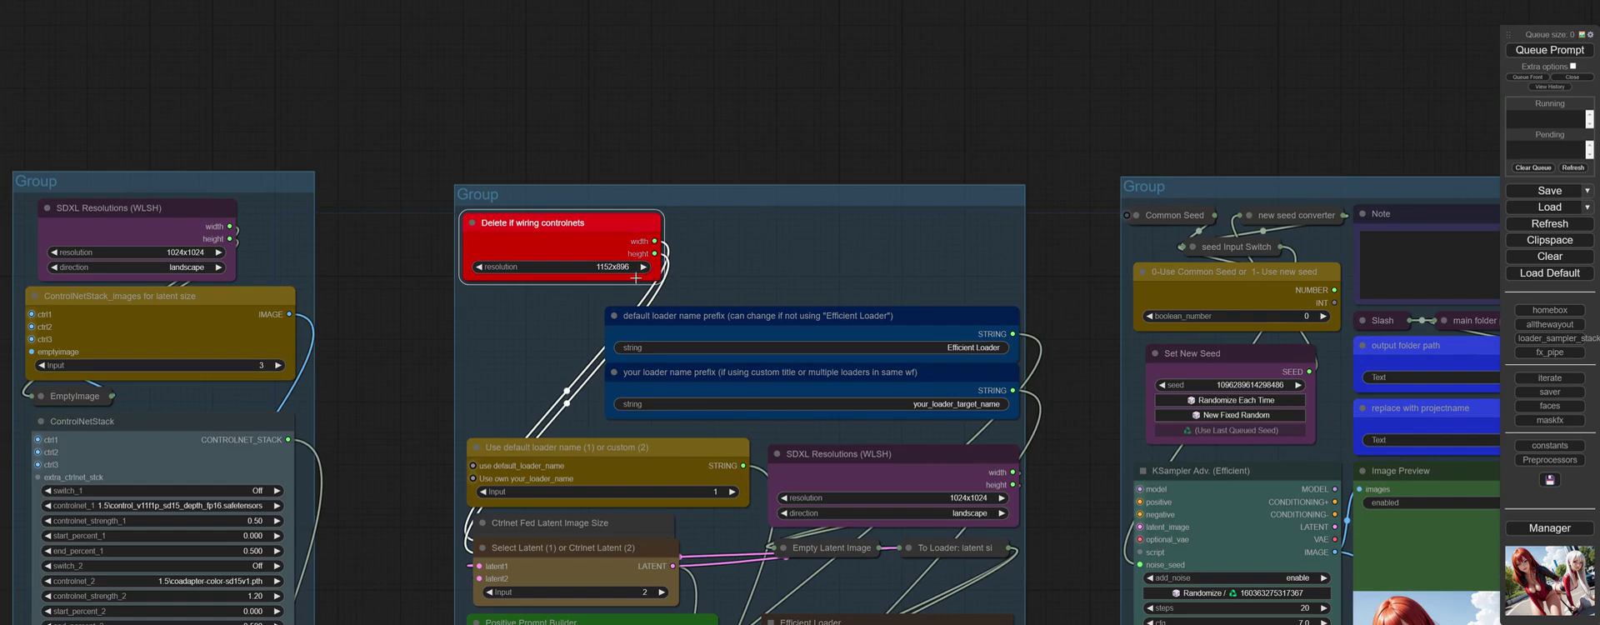
# Delete the red 'Delete if wiring controlnets' node and reposition the collapsed Ctrlnet Fed Latent Image Size node.
pyautogui.press('Delete')
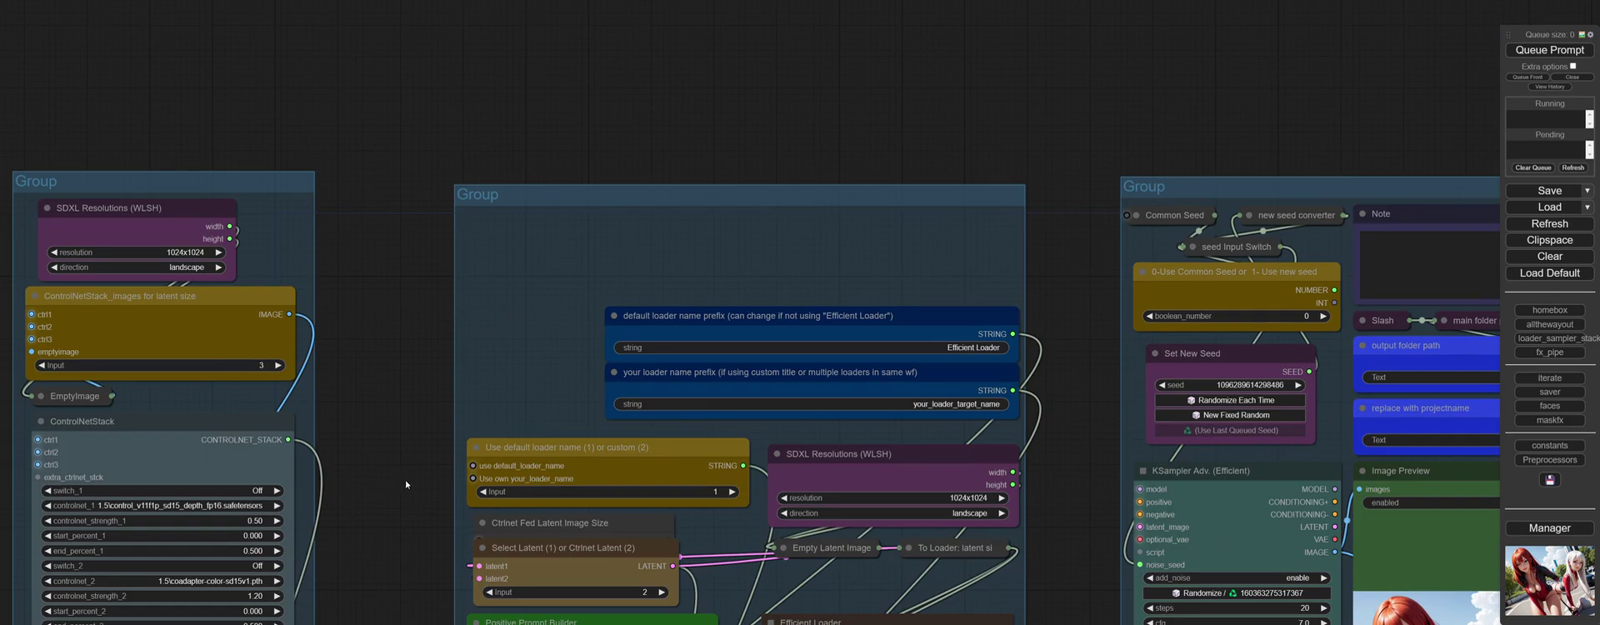
pyautogui.moveTo(405, 478); pyautogui.dragTo(407, 366)
pyautogui.hotkey('alt', 'c')
pyautogui.moveTo(515, 395)
pyautogui.mouseDown()
pyautogui.moveTo(525, 386)
pyautogui.moveTo(503, 388)
pyautogui.mouseUp()
pyautogui.click(489, 376)
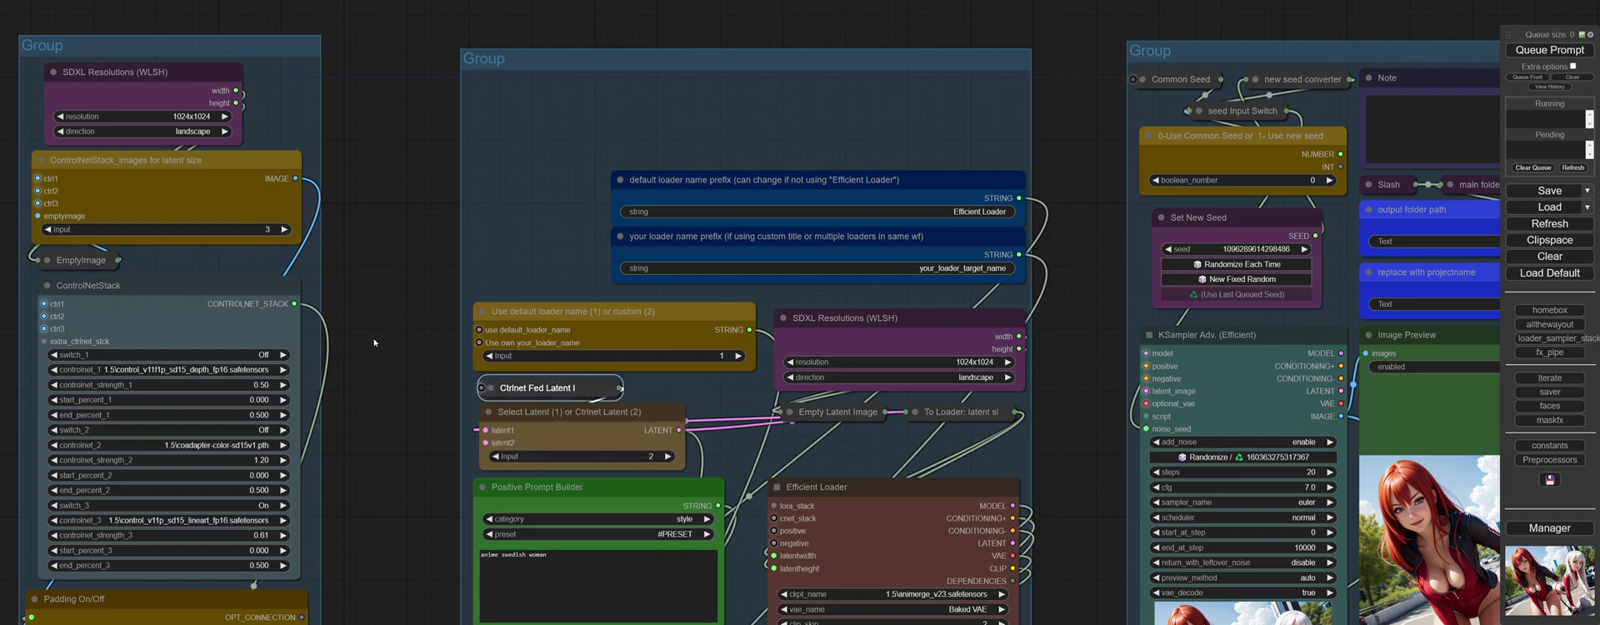
pyautogui.scroll(-10, 374, 341)
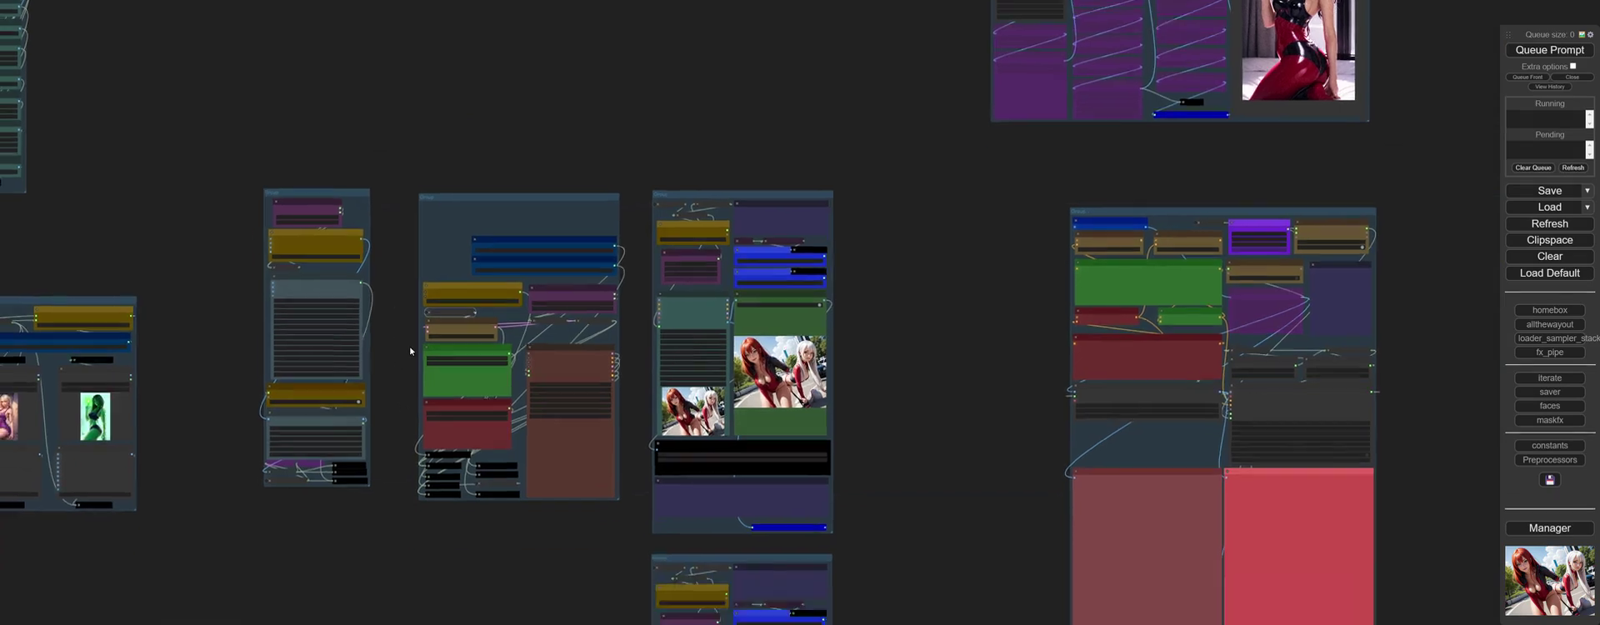
pyautogui.scroll(-5, 410, 350)
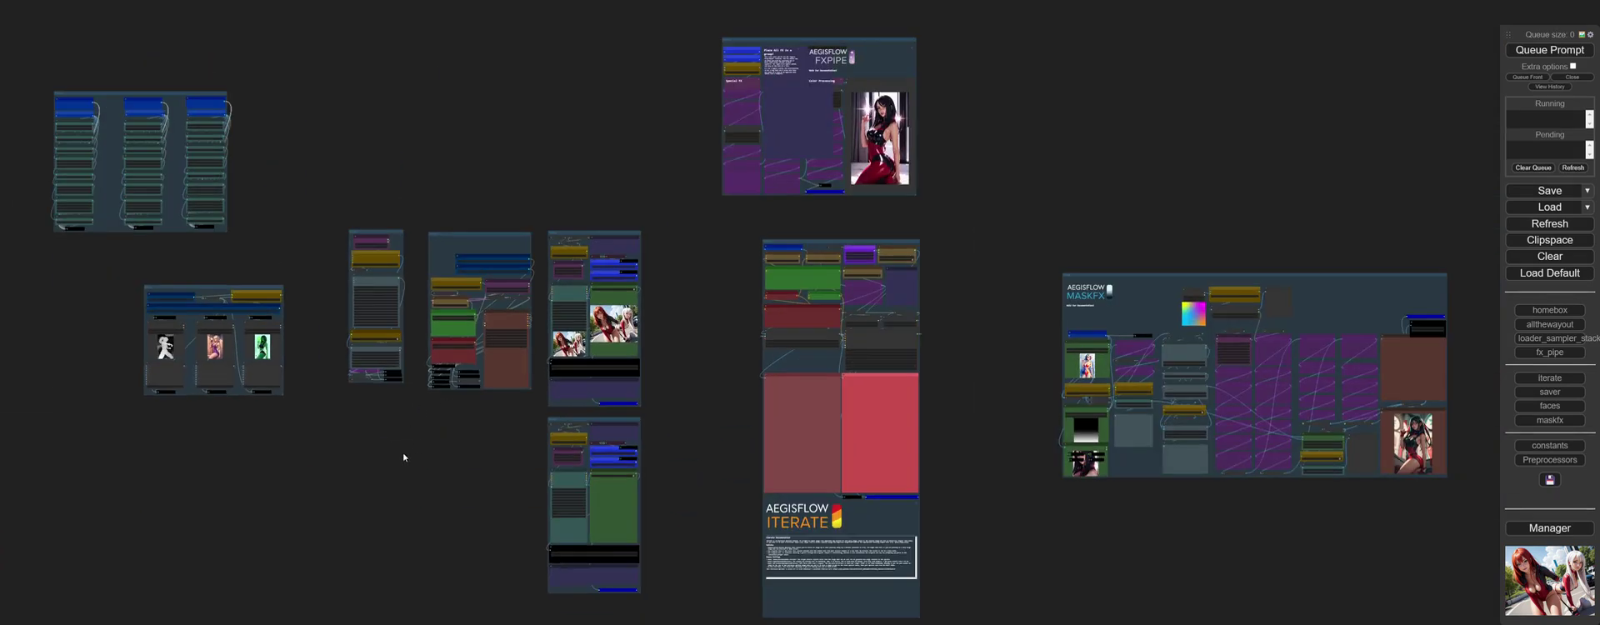
# Queue the workflow and zoom in on the generating sampler and Iterate nodes.
pyautogui.rightClick(402, 451)
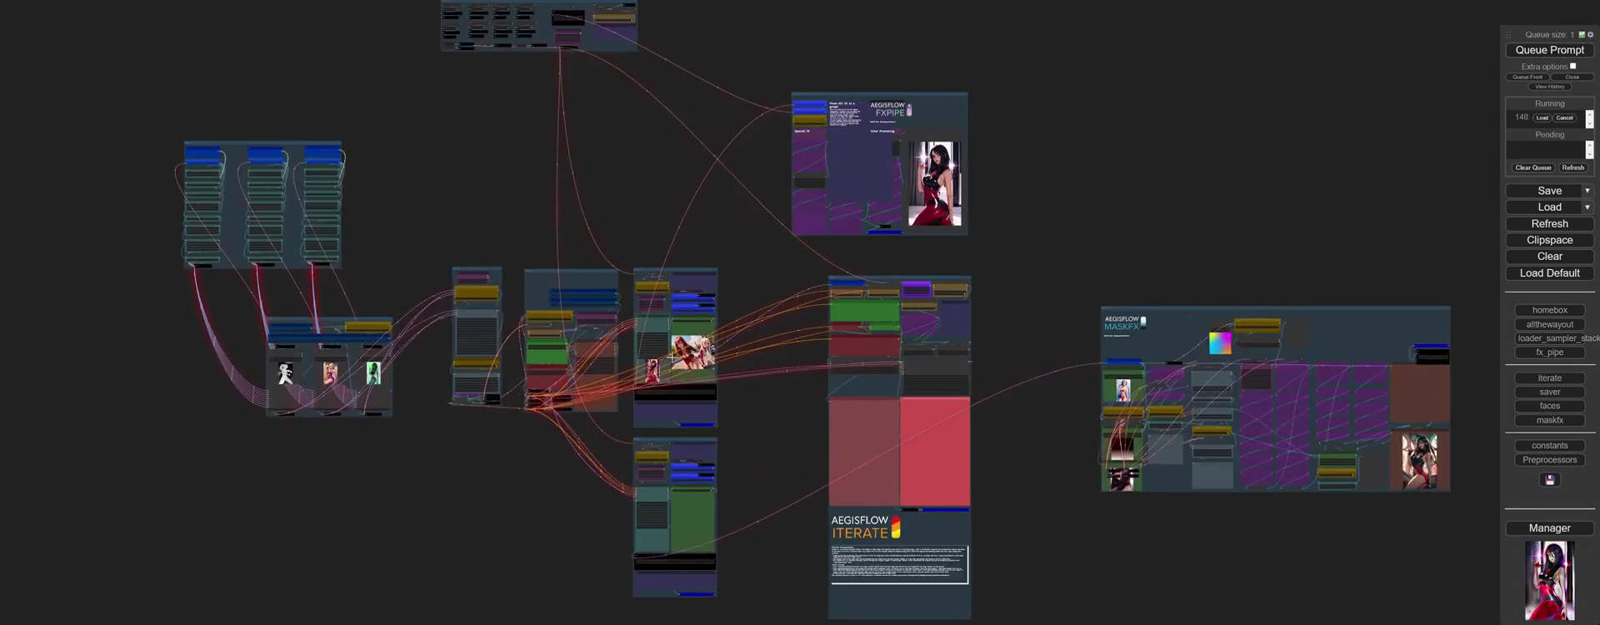
pyautogui.scroll(4, 637, 396)
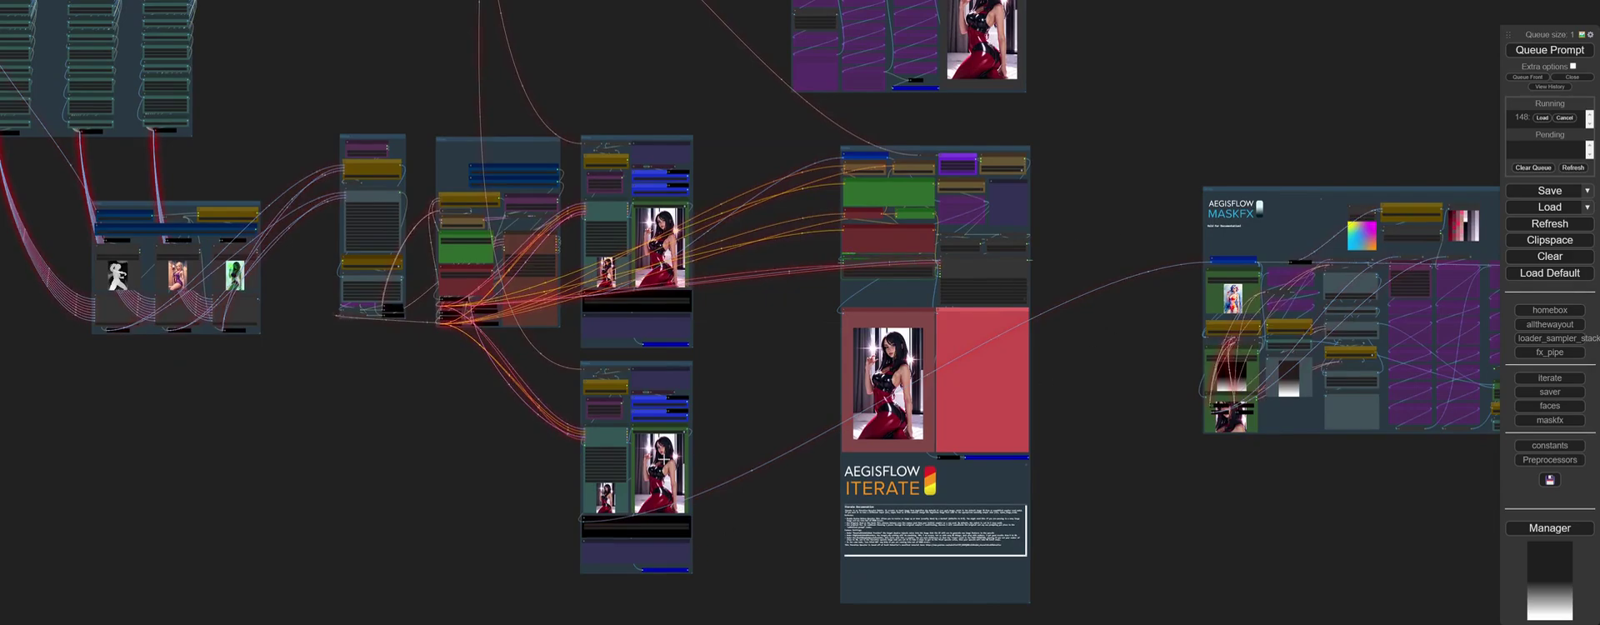
pyautogui.scroll(10, 716, 425)
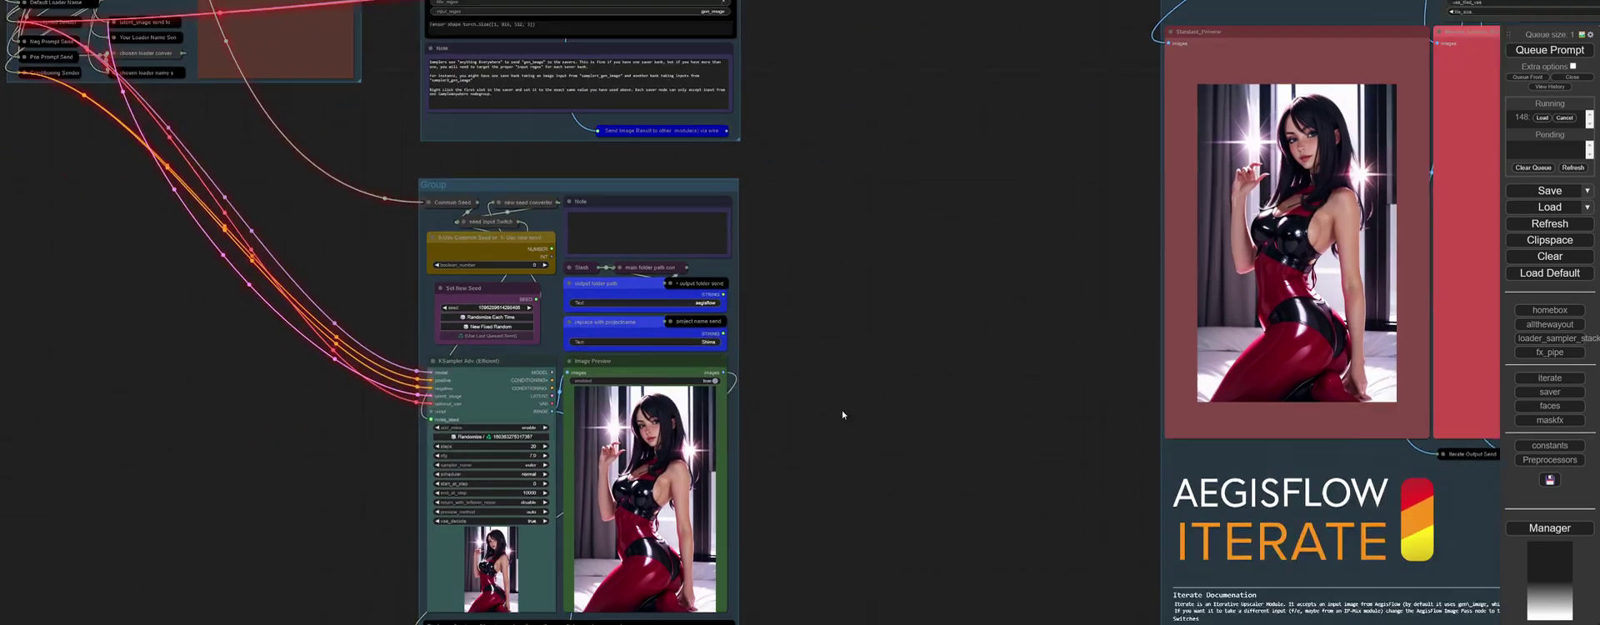
# Pan to the second sampler group's preview, then zoom out to a workflow overview.
pyautogui.moveTo(842, 414); pyautogui.dragTo(975, 339)
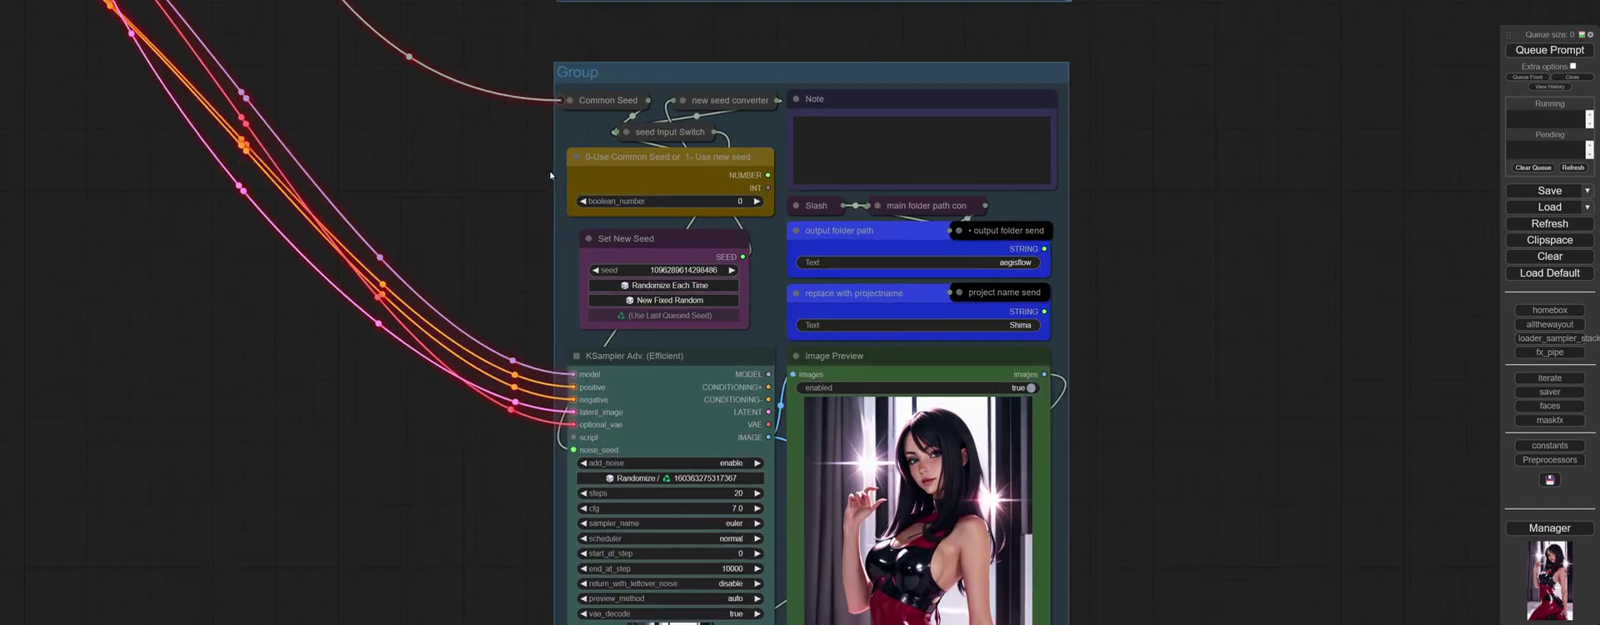
pyautogui.scroll(-10, 584, 209)
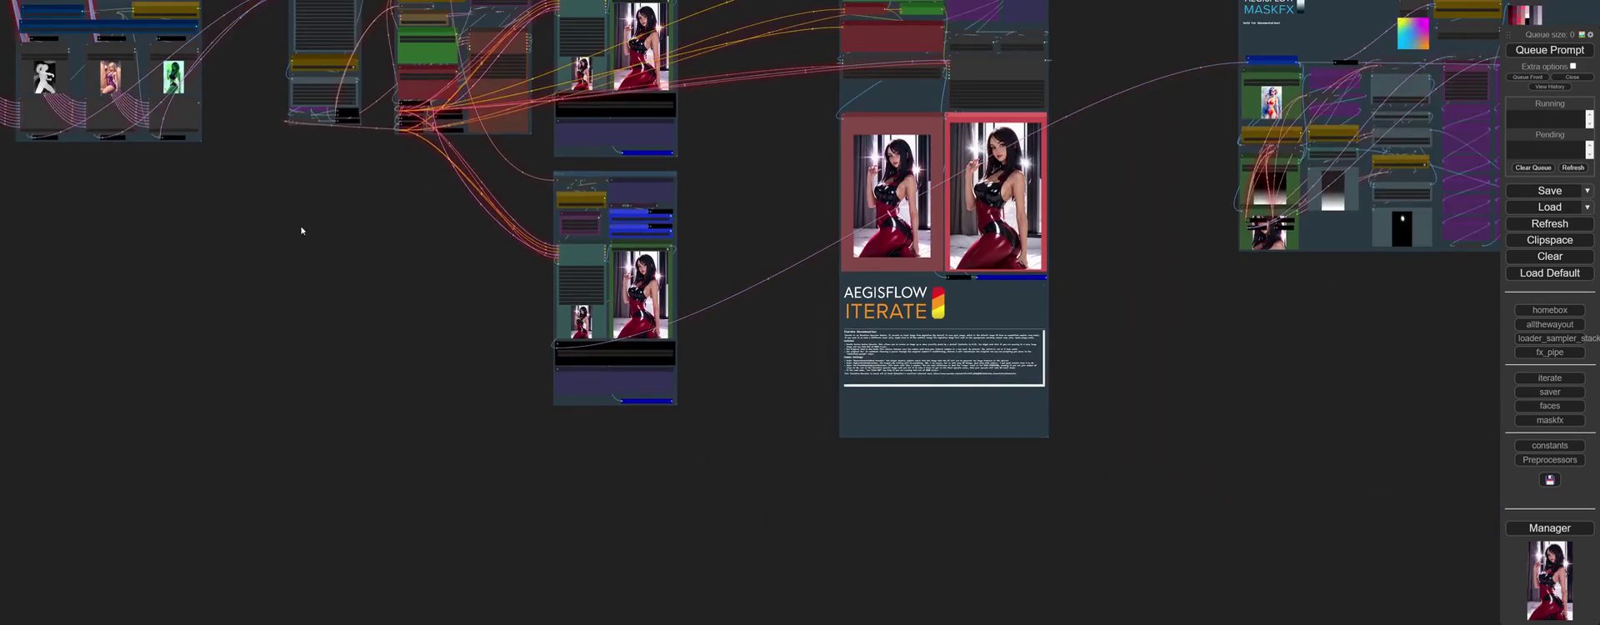
pyautogui.moveTo(300, 235); pyautogui.dragTo(878, 430)
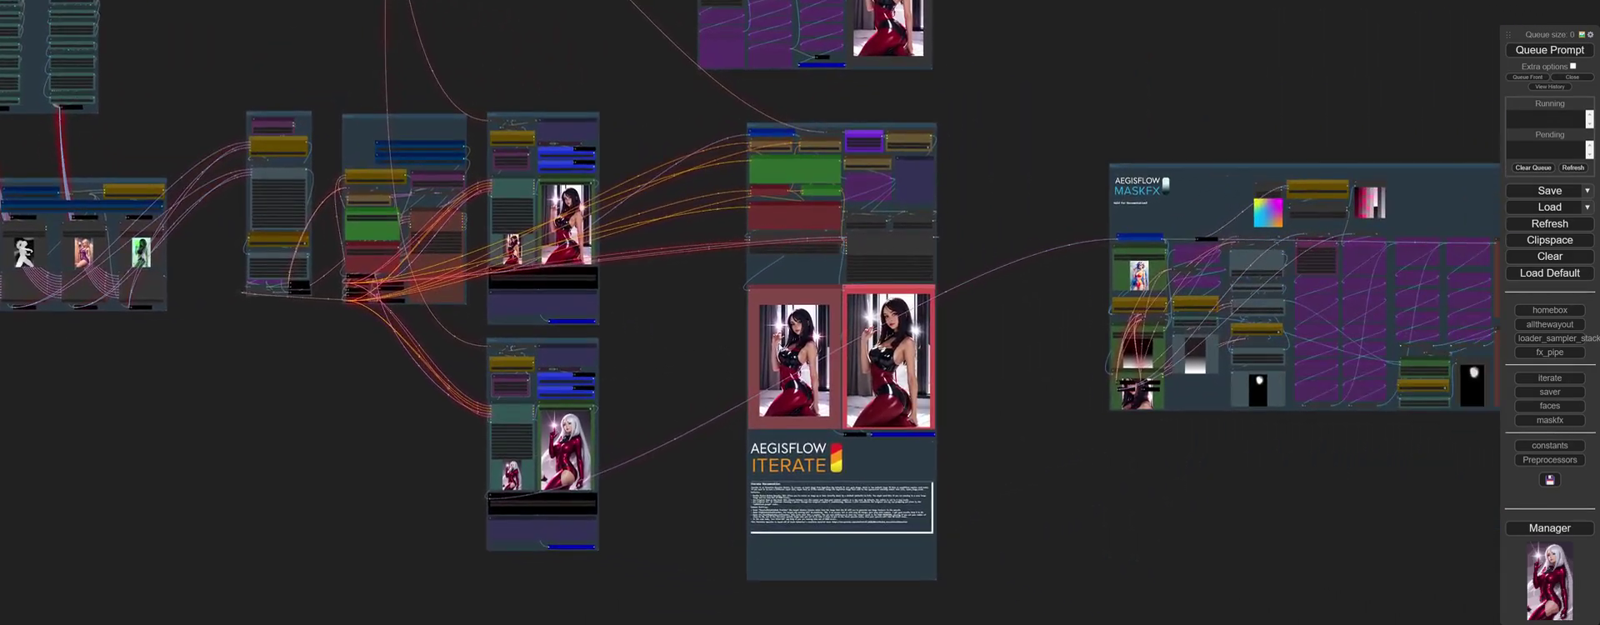
# Insert the 12_shima_saver node template into the workflow.
pyautogui.moveTo(1317, 464); pyautogui.dragTo(832, 464)
pyautogui.scroll(10, 1075, 308)
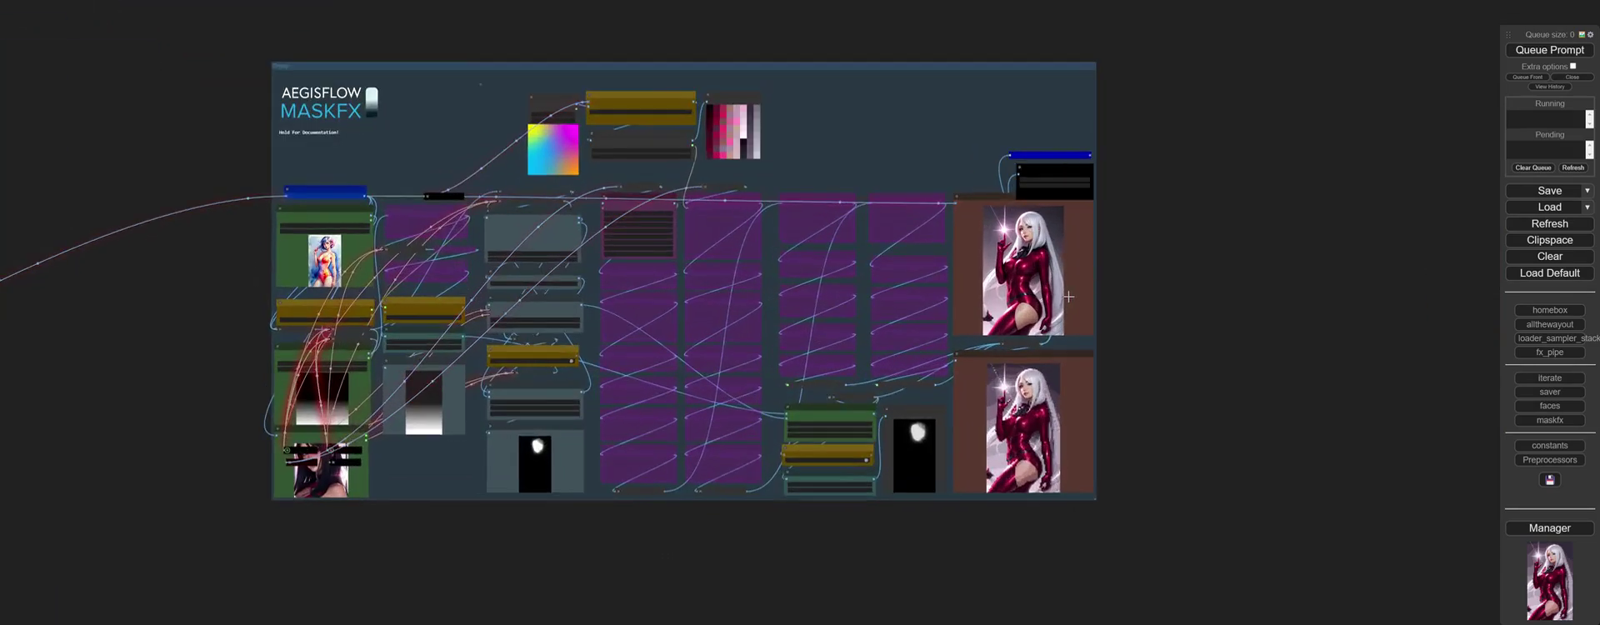
pyautogui.scroll(-12, 1075, 307)
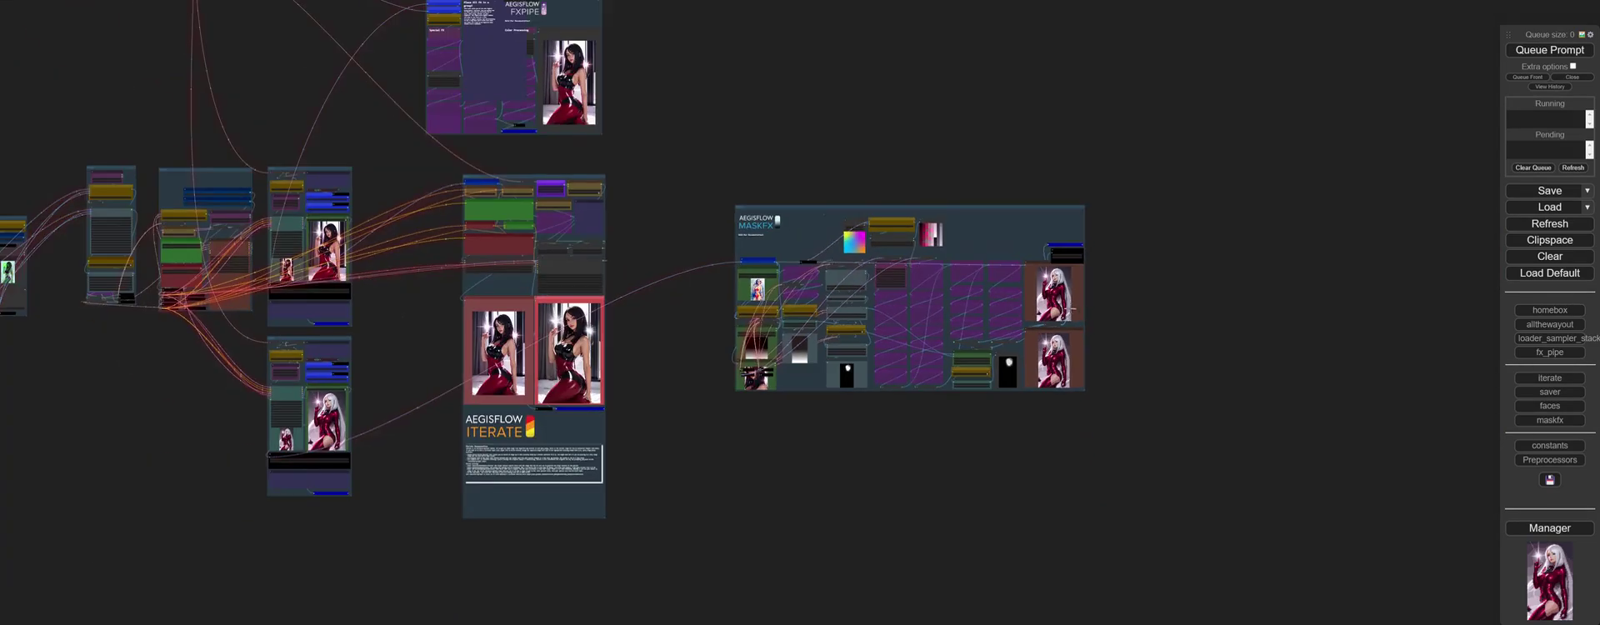
pyautogui.moveTo(780, 471); pyautogui.dragTo(1153, 456)
pyautogui.scroll(-6, 1117, 375)
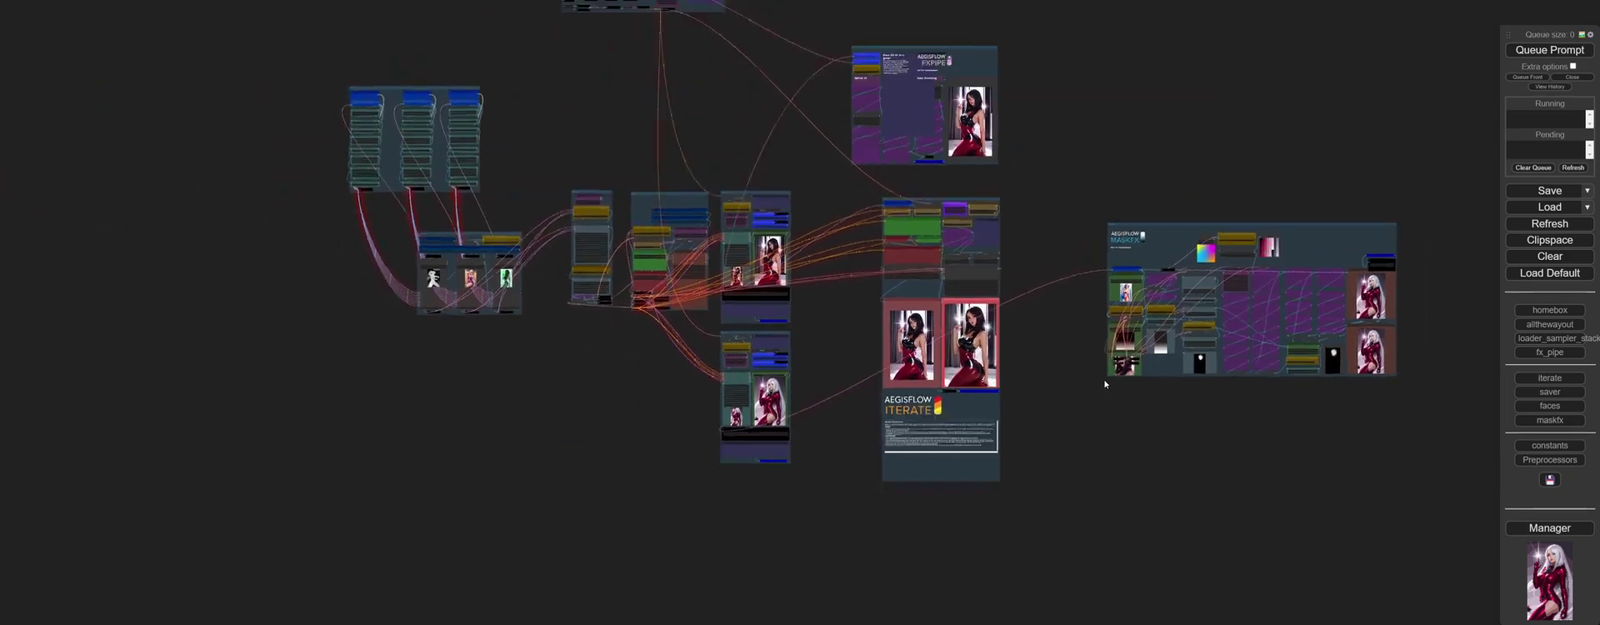
pyautogui.moveTo(1064, 157); pyautogui.dragTo(942, 208)
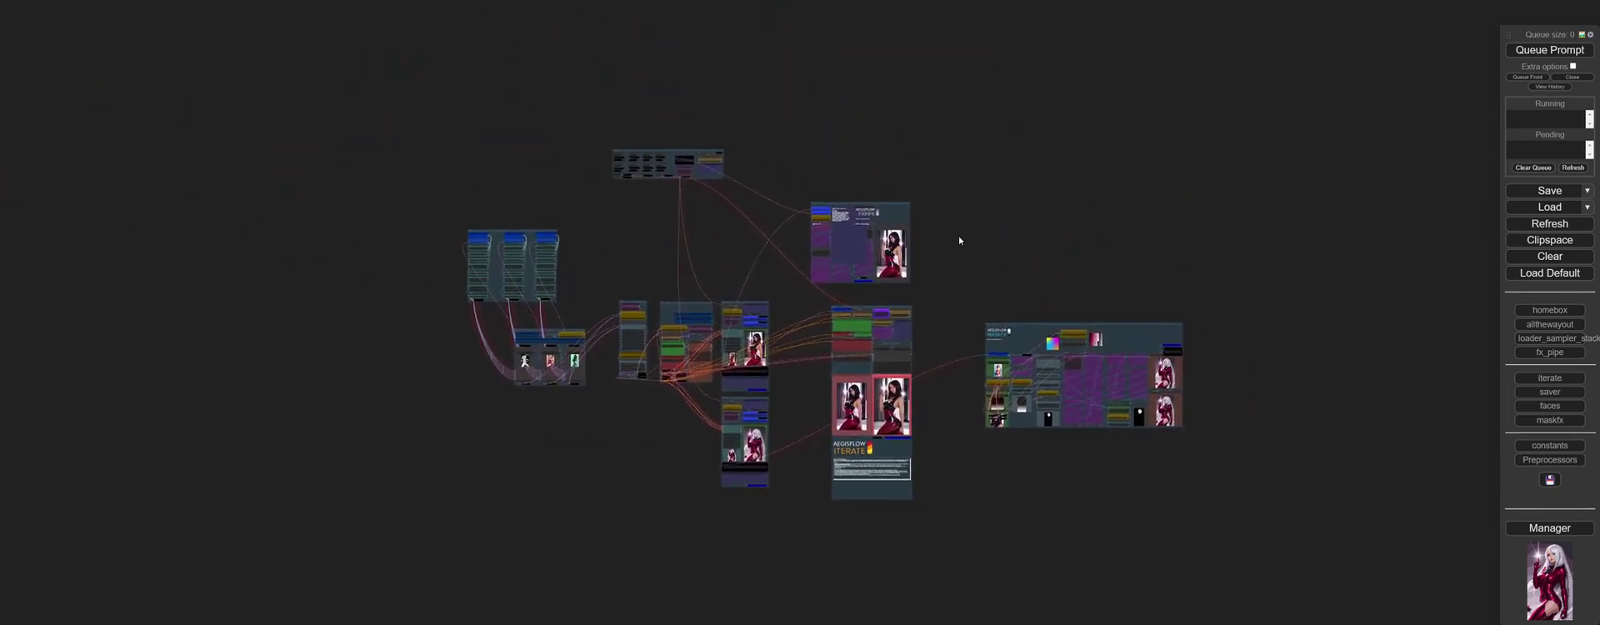
pyautogui.scroll(5, 971, 216)
pyautogui.rightClick(957, 87)
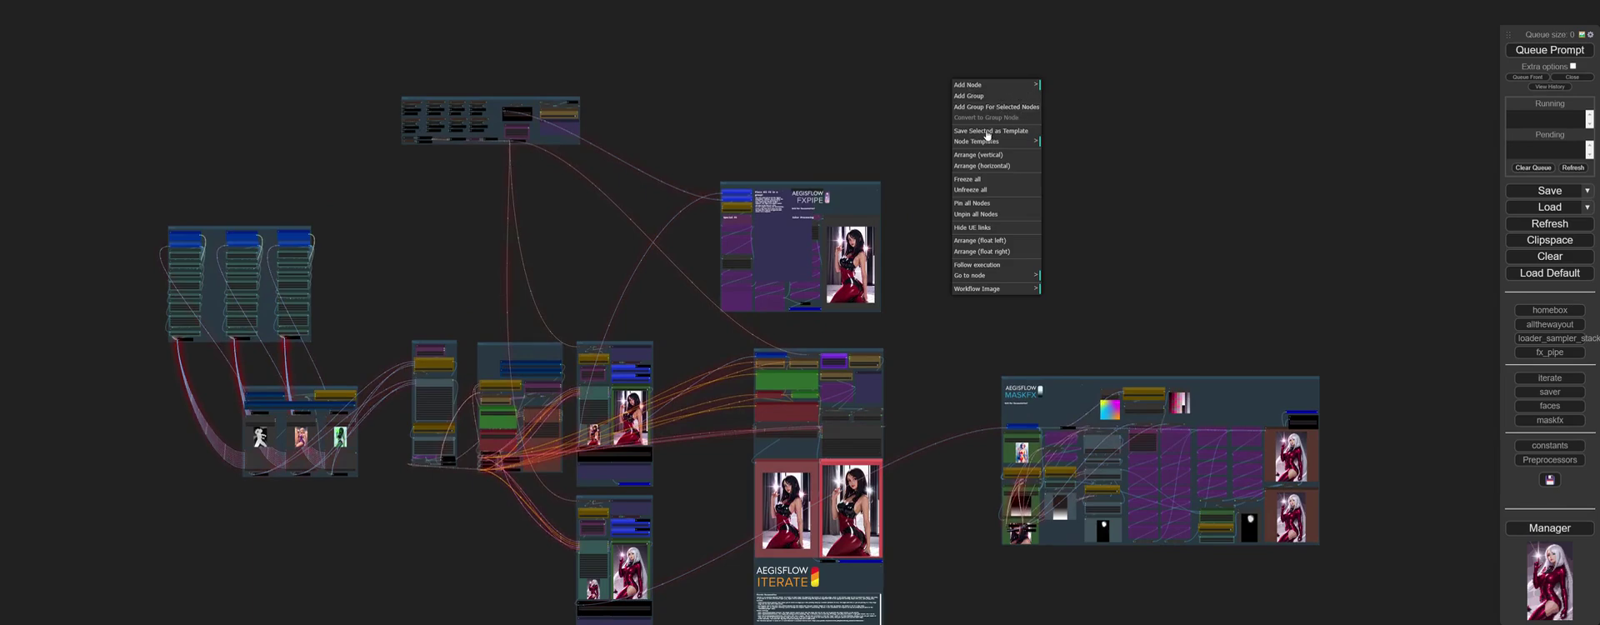
pyautogui.click(992, 142)
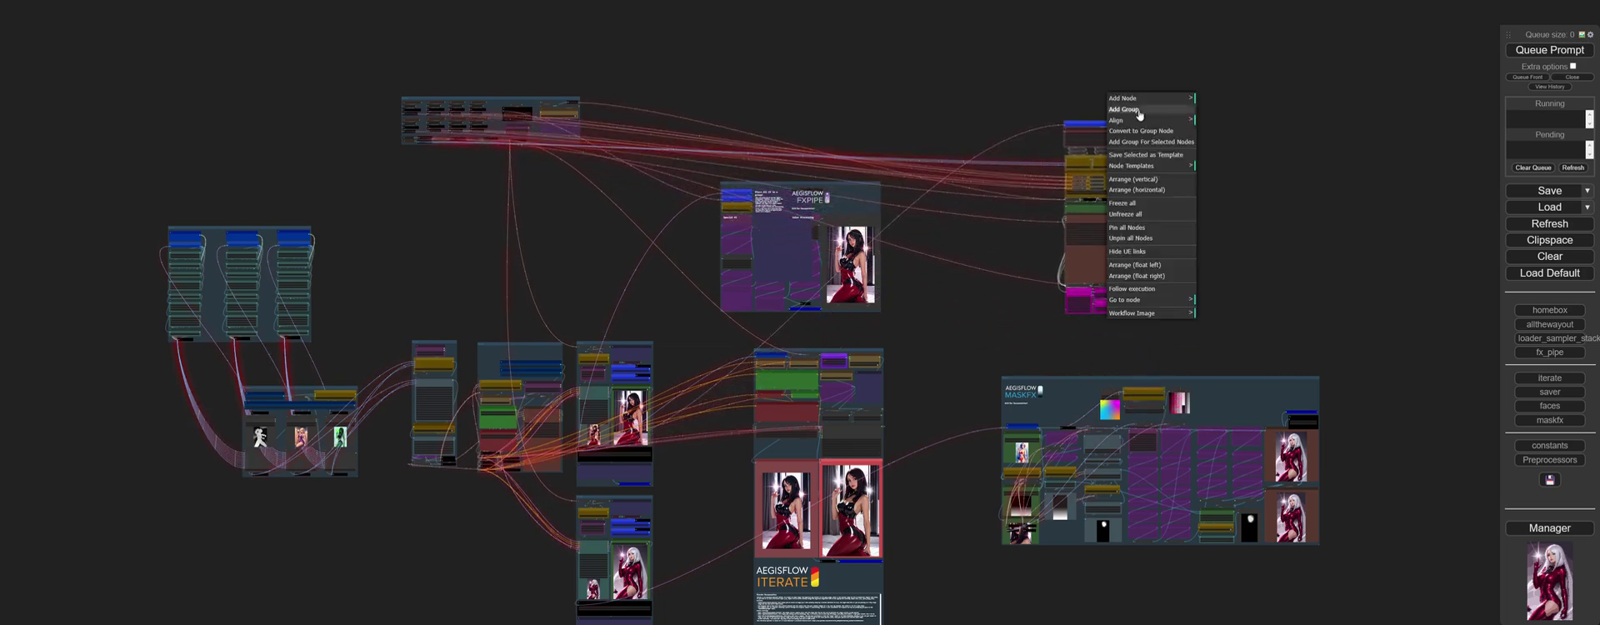
pyautogui.click(1106, 132)
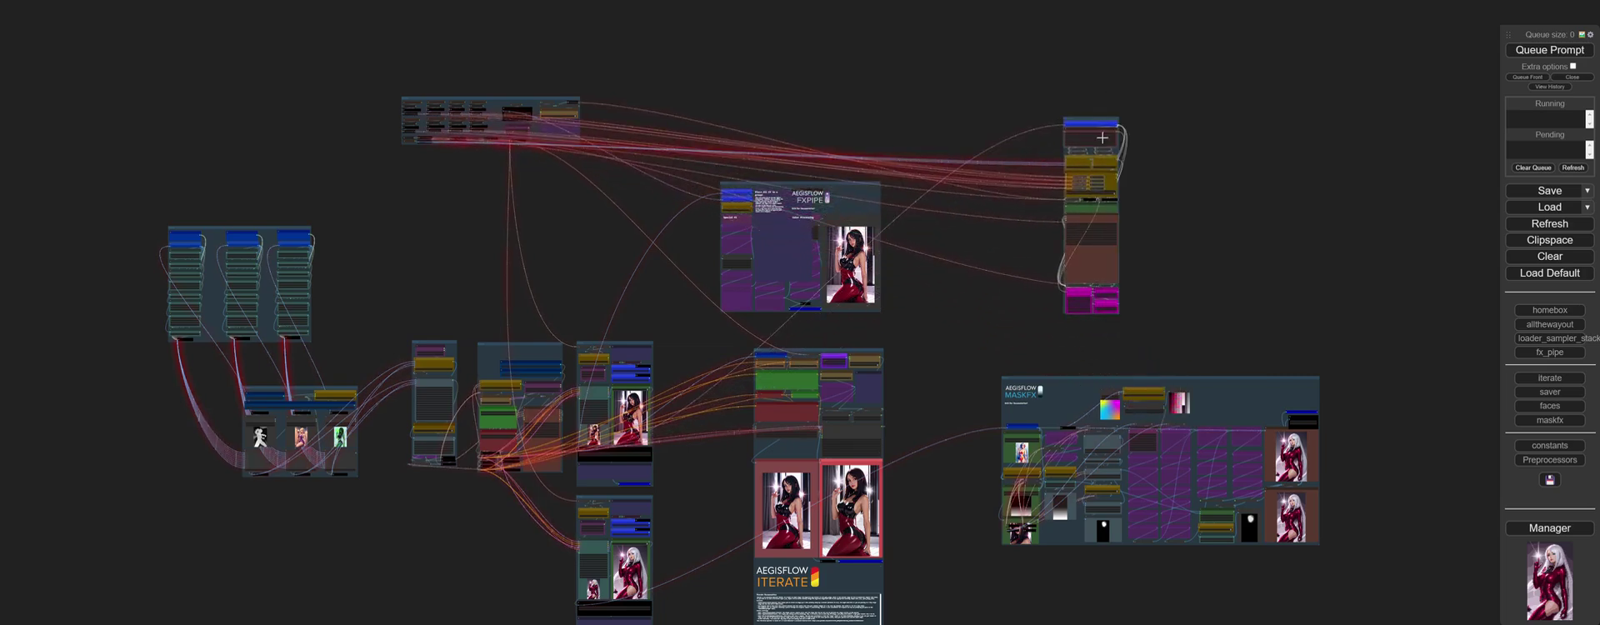
# Zoom in to check the new stack's connections to the send nodes.
pyautogui.scroll(15, 1103, 138)
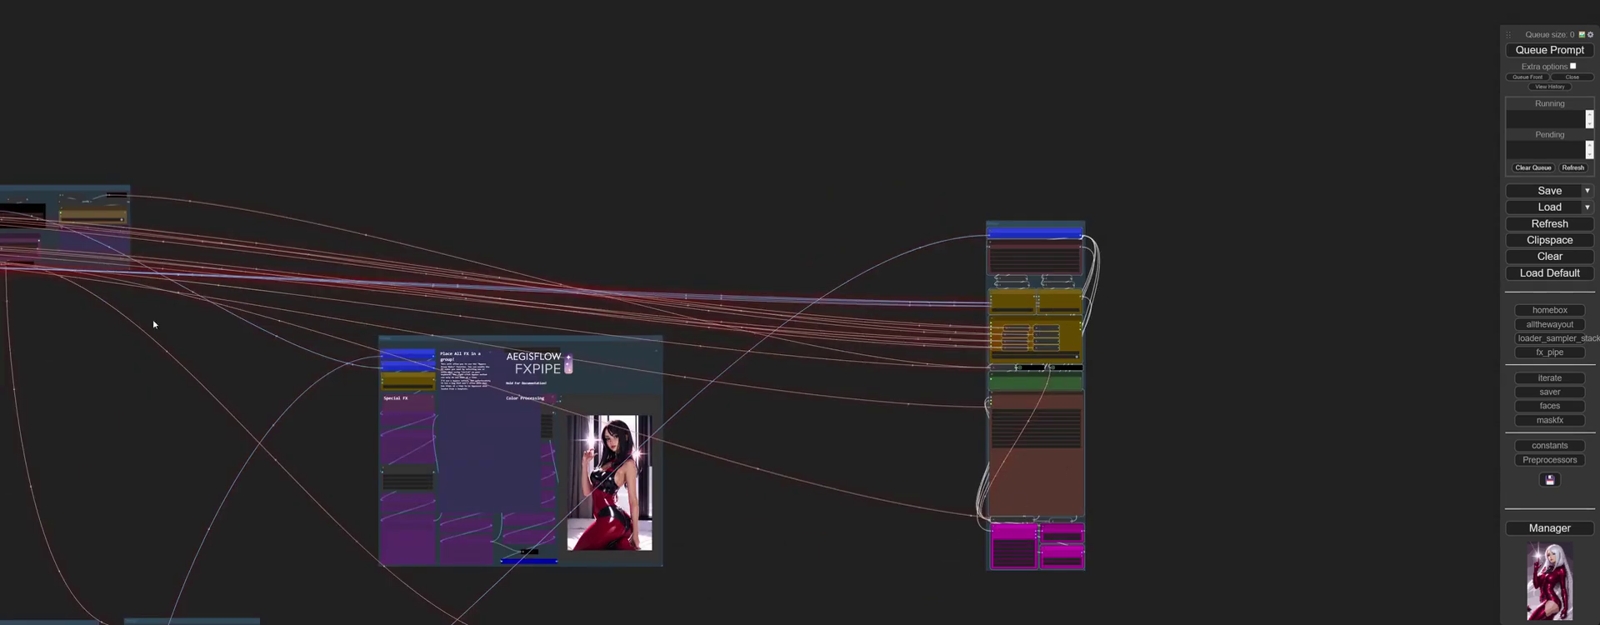
pyautogui.moveTo(122, 391); pyautogui.dragTo(661, 411)
pyautogui.scroll(11, 460, 255)
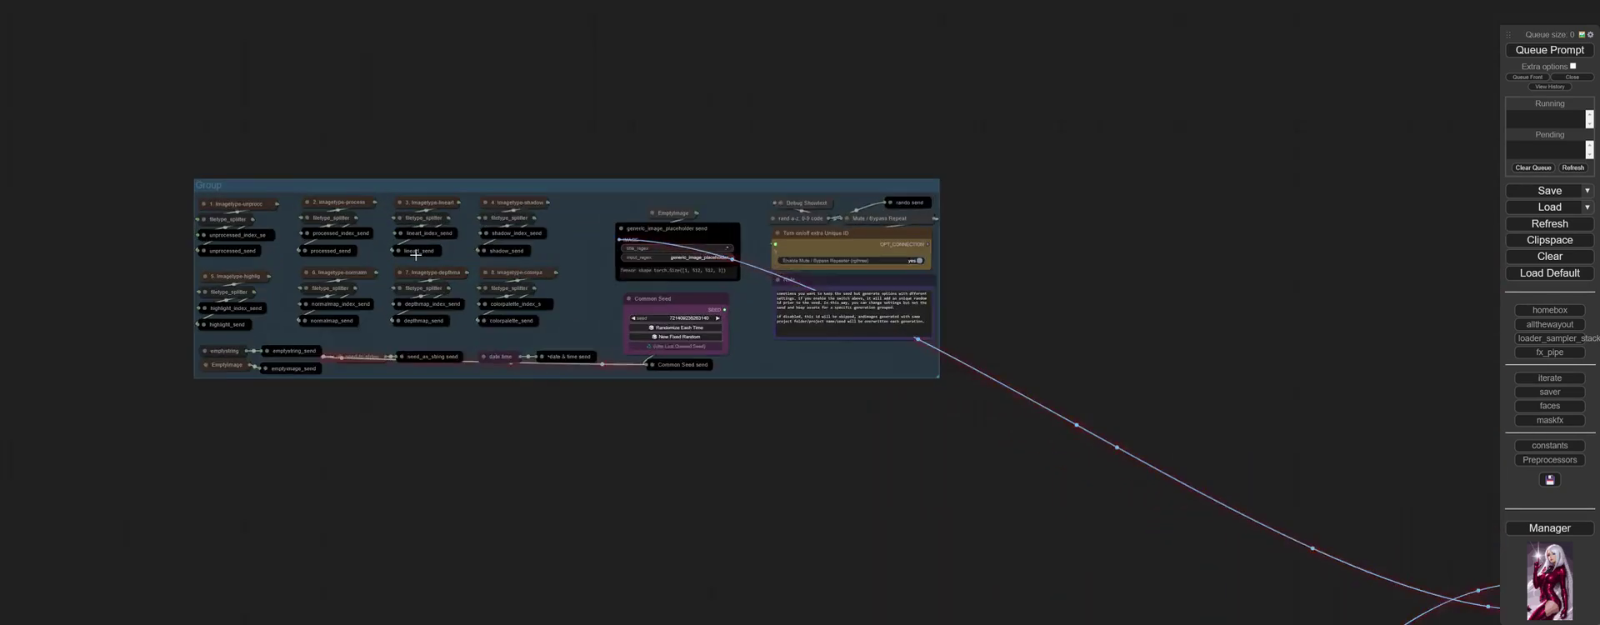